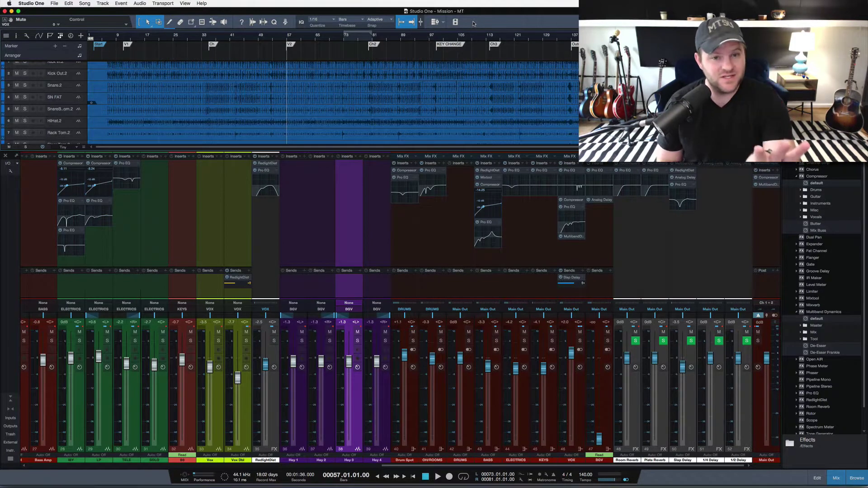
- Hide the mixer, reduce the track heights, and jump the playhead back to the Ch marker and forward to V2
key("F3")
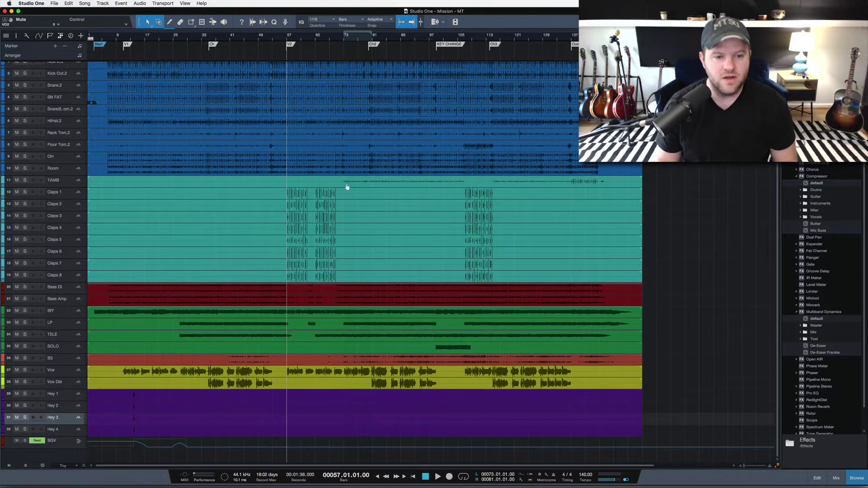
key("shift+w")
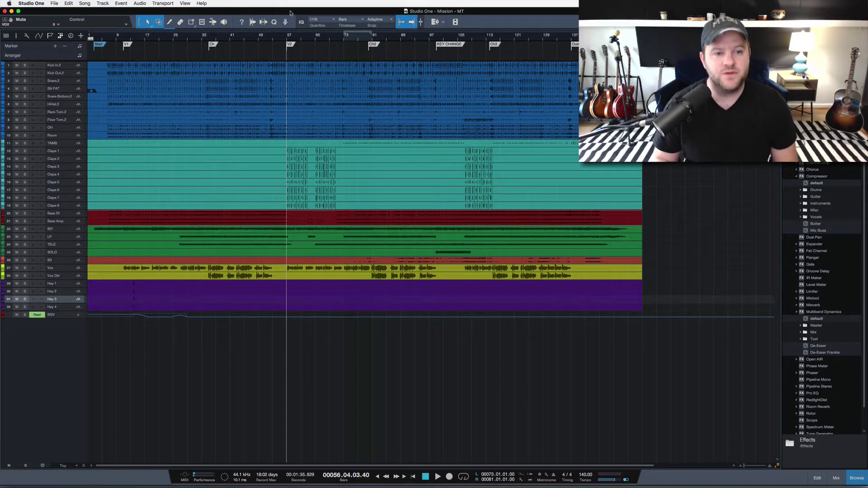
key("shift+b")
key("shift+b")
key("shift+b")
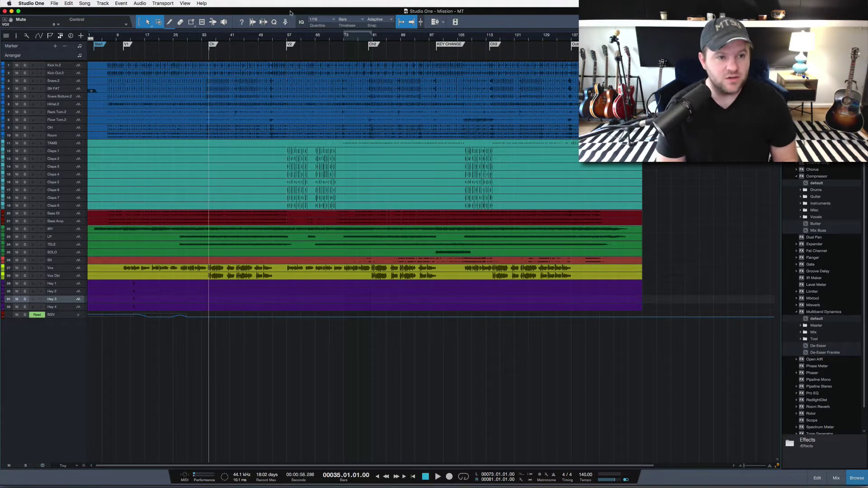
key("shift+n")
key("shift+n")
key("shift+n")
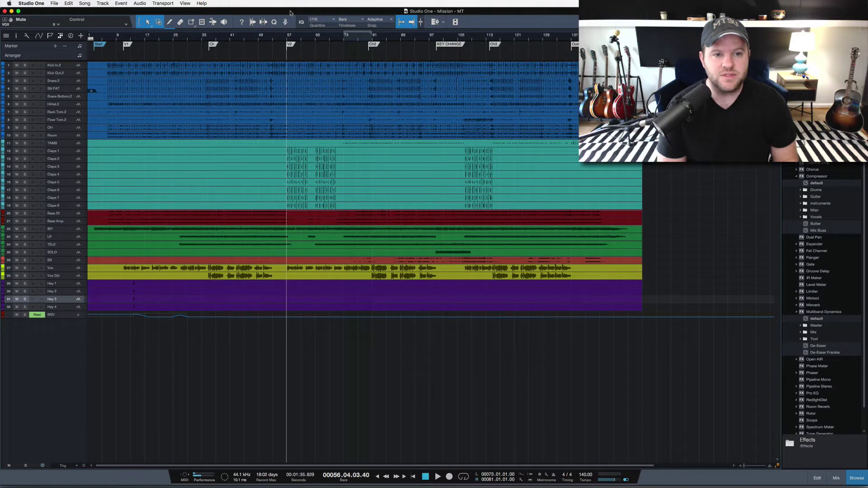
- Step the playhead back and forth between the V2 and Ch2 markers, ending at V2
key("shift+n")
key("shift+b")
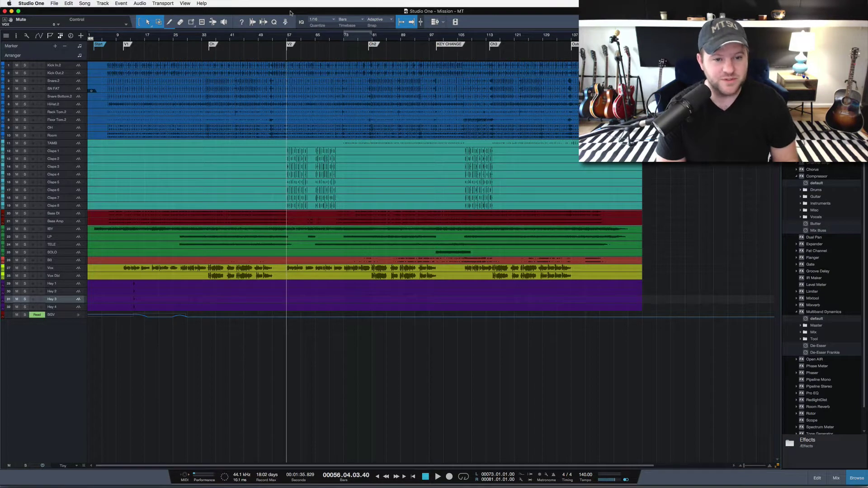
key("shift+n")
key("shift+b")
key("shift+n")
key("shift+b")
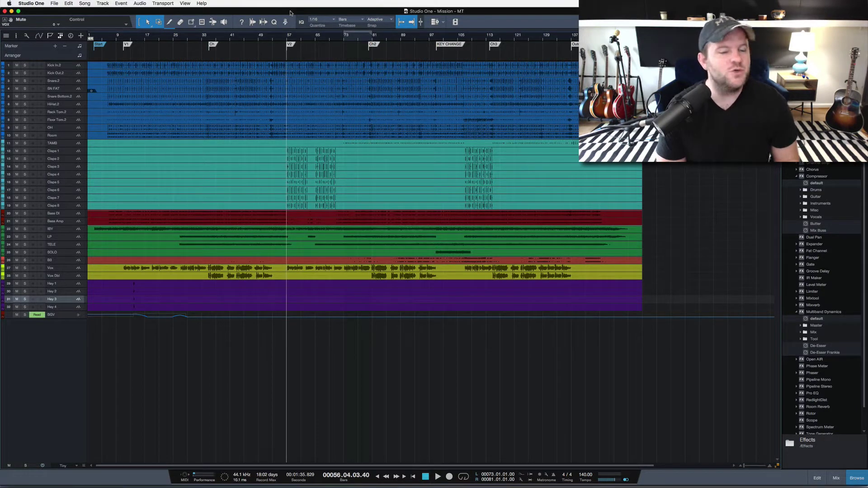
key("shift+n")
key("shift+n")
key("shift+b")
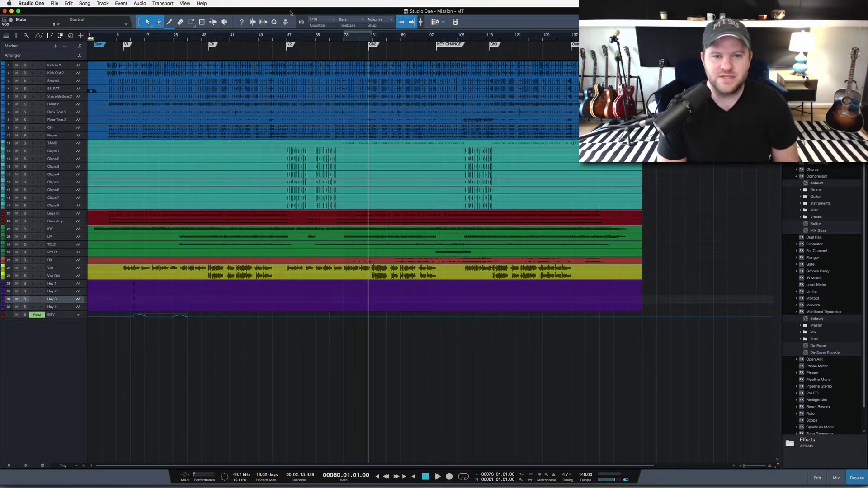
key("shift+b")
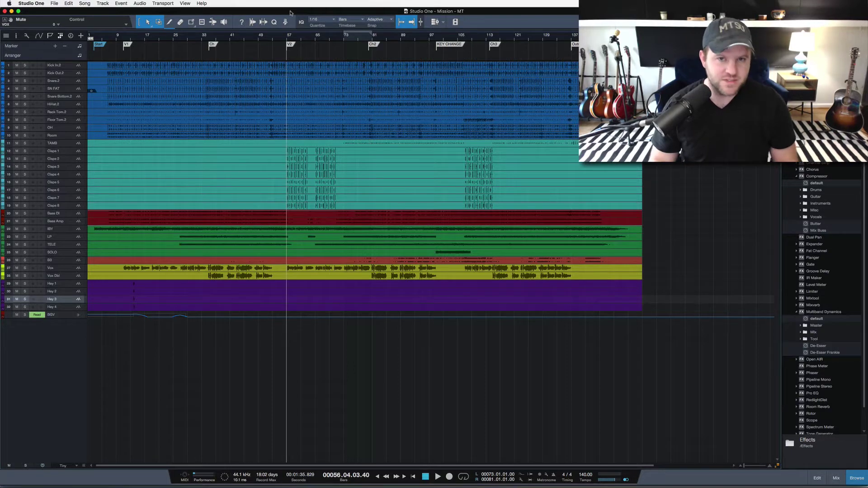
- Fit all events in the arrangement and select the event on the SOLO track
key("super+a")
key("shift+z")
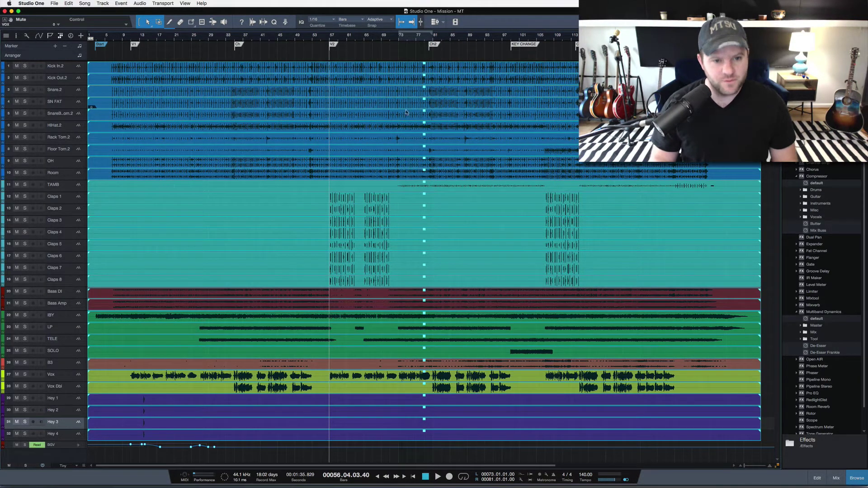
left_click(359, 186)
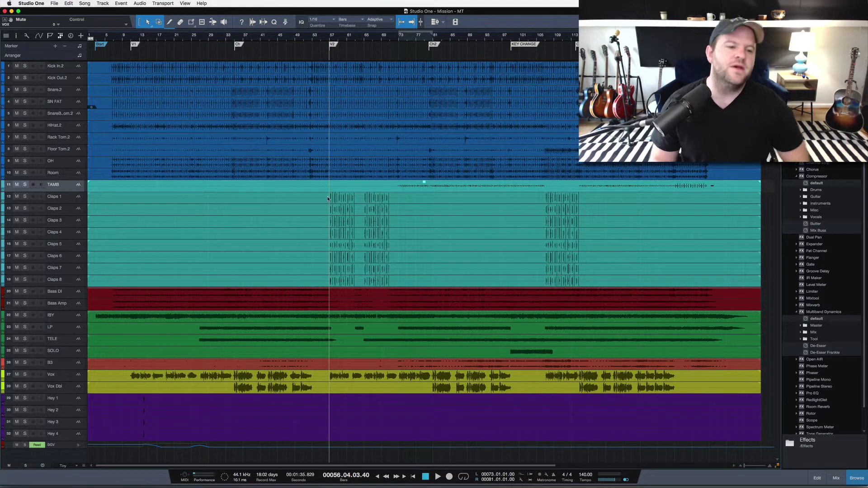
left_click(507, 356)
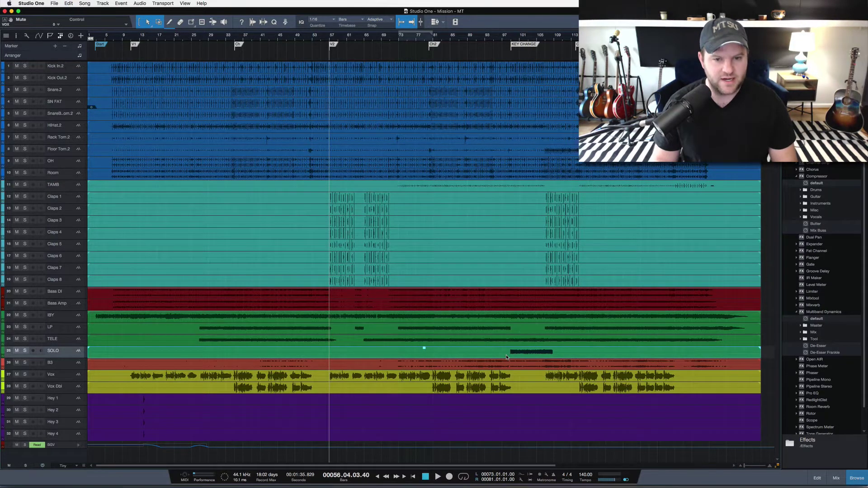
key("F3")
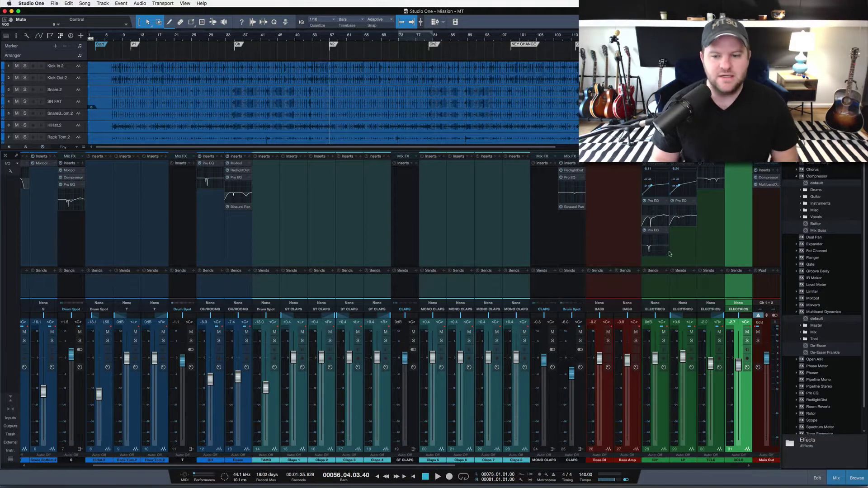
key("F3")
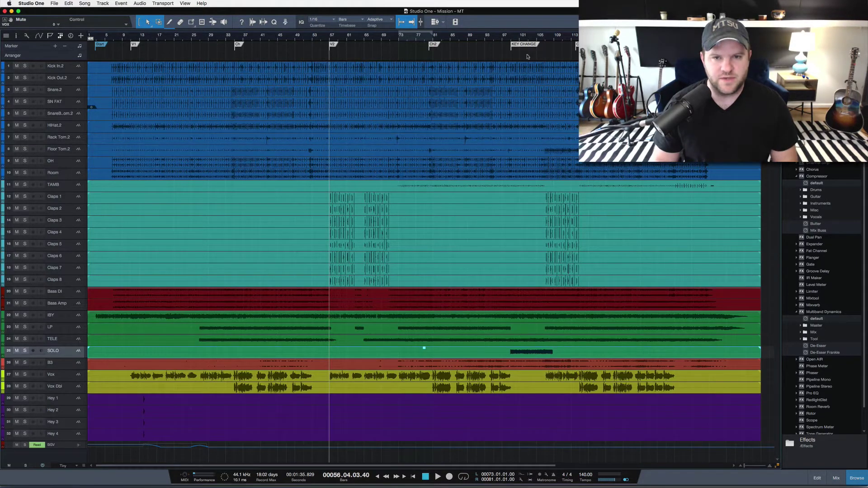
- Move the playhead to the KEY CHANGE marker and look over the SOLO channel in the mixer
left_click(510, 41)
key("F3")
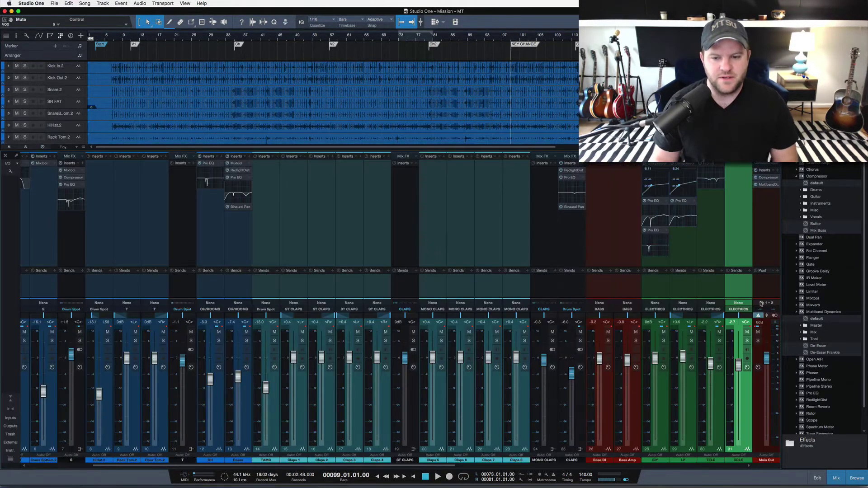
scroll(701, 266, "right", 5)
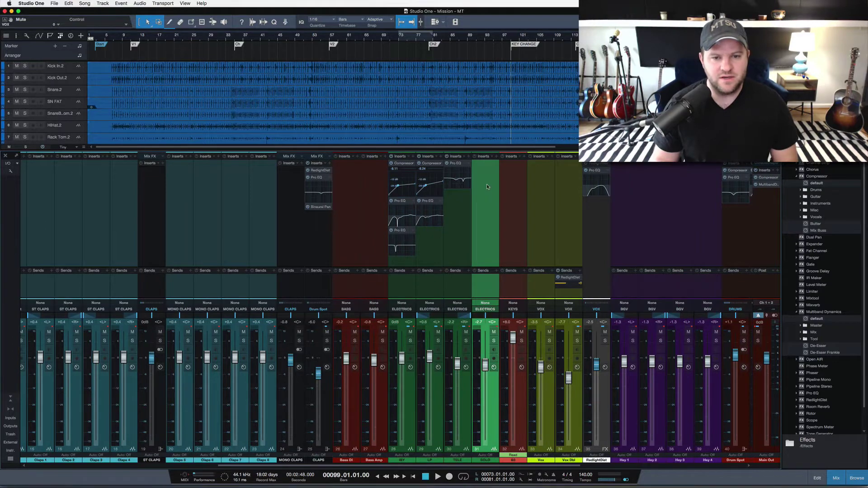
left_click(487, 183)
key("F3")
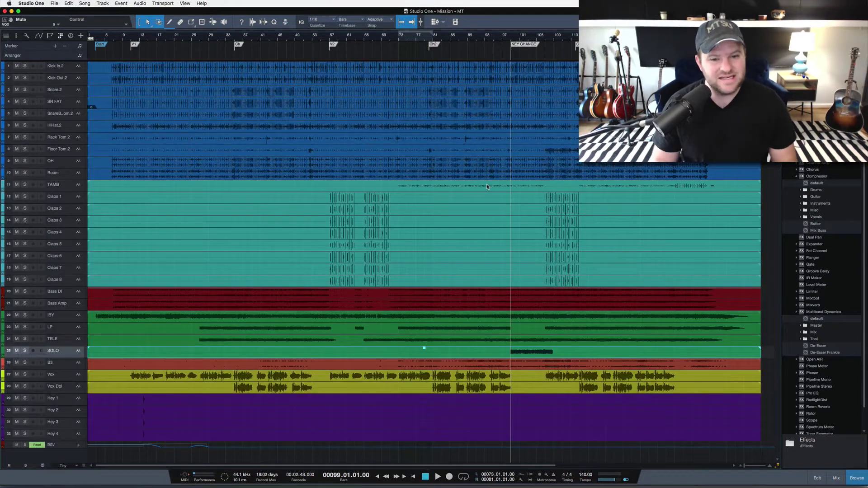
- Play the song from bar 98 and raise the SOLO channel's fader to about -1.3 dB during playback
left_click(507, 42)
left_click_drag(516, 42, 518, 58)
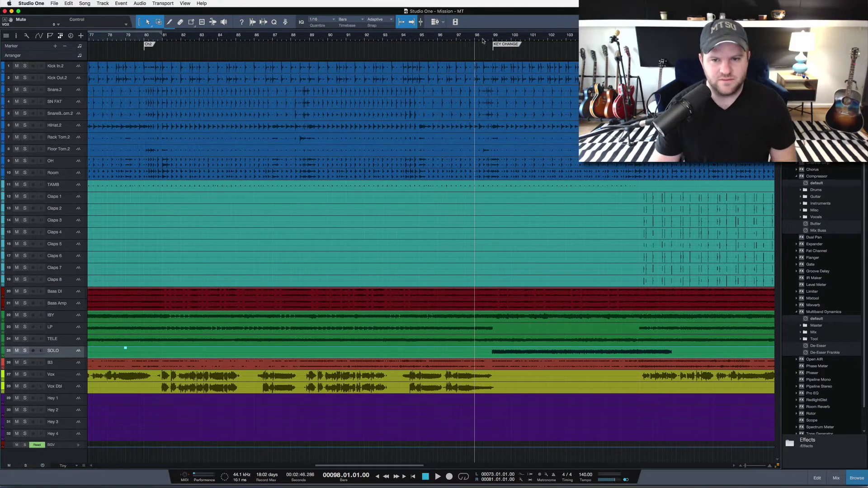
key("space")
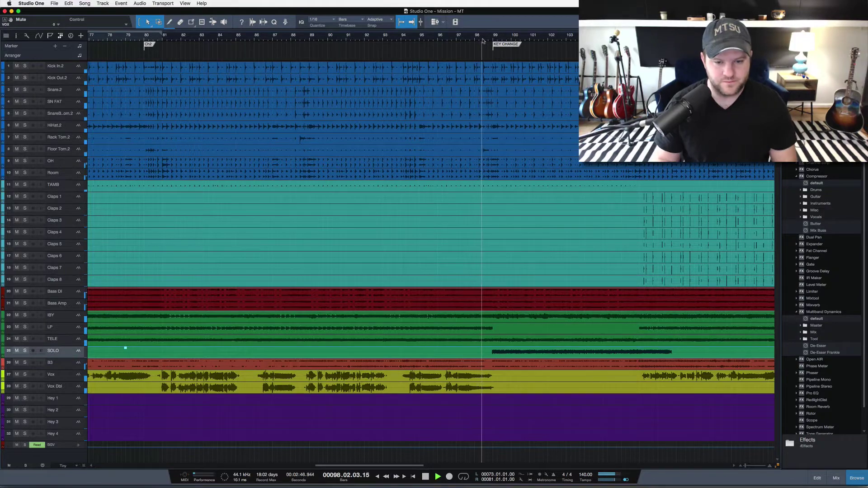
key("F3")
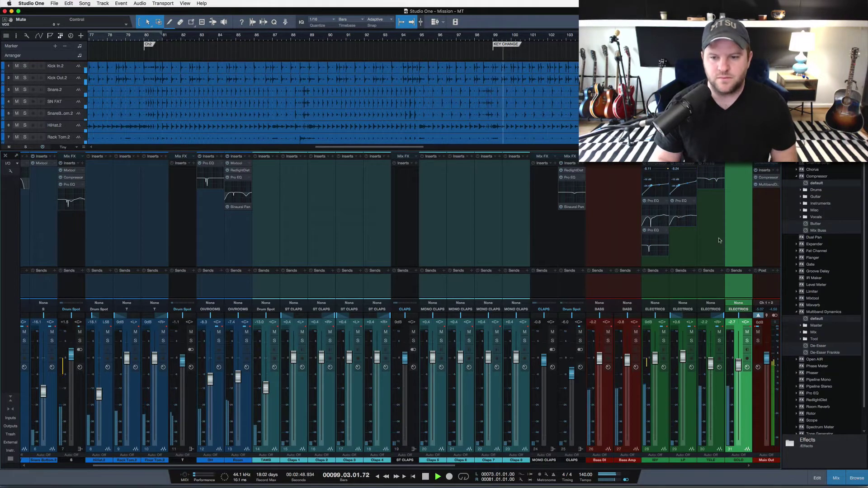
scroll(593, 289, "right", 5)
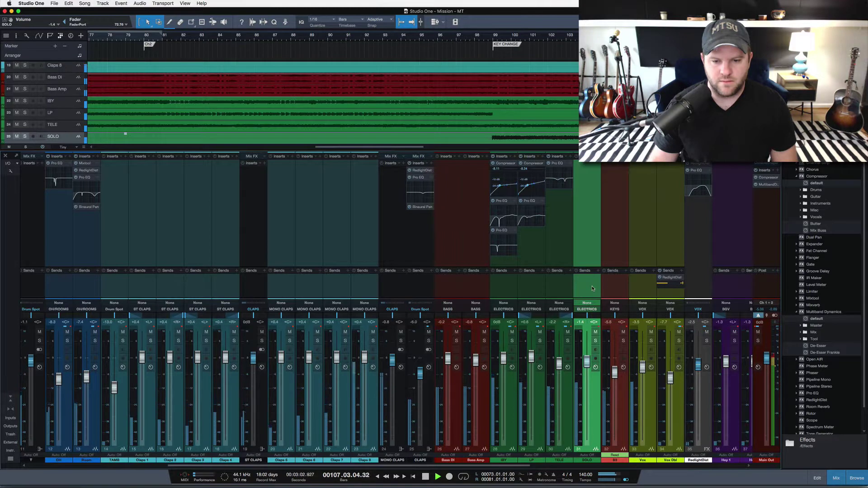
key("space")
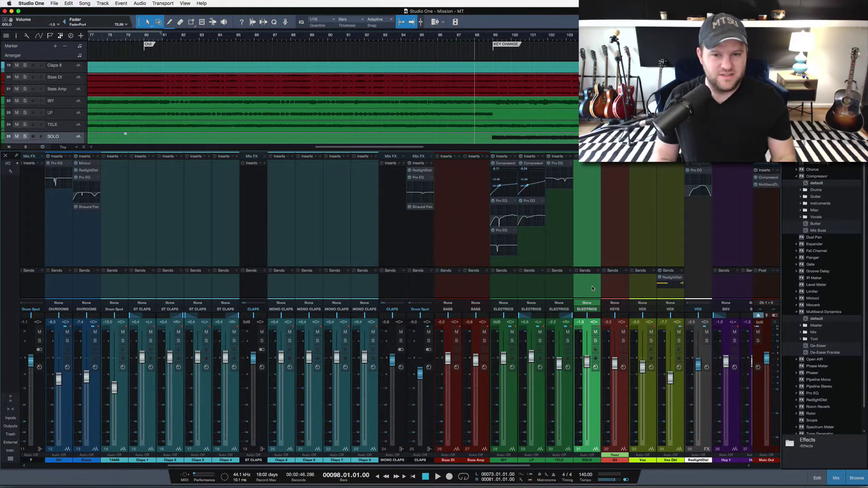
- Hide the mixer and zoom the arrangement out to show the whole song
key("F3")
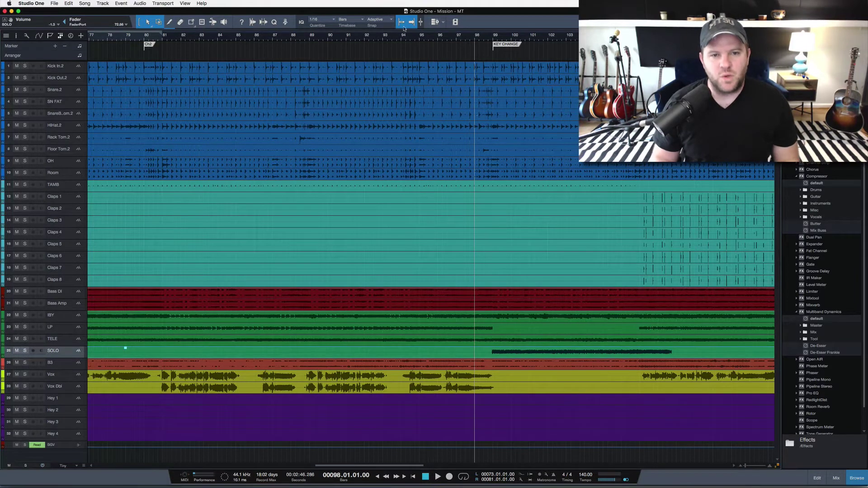
left_click_drag(379, 37, 380, 26)
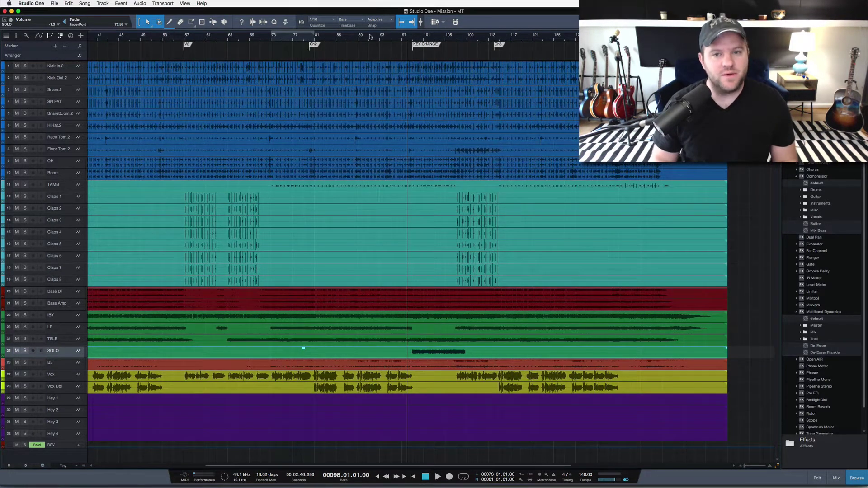
left_click_drag(370, 37, 370, 28)
left_click(338, 71)
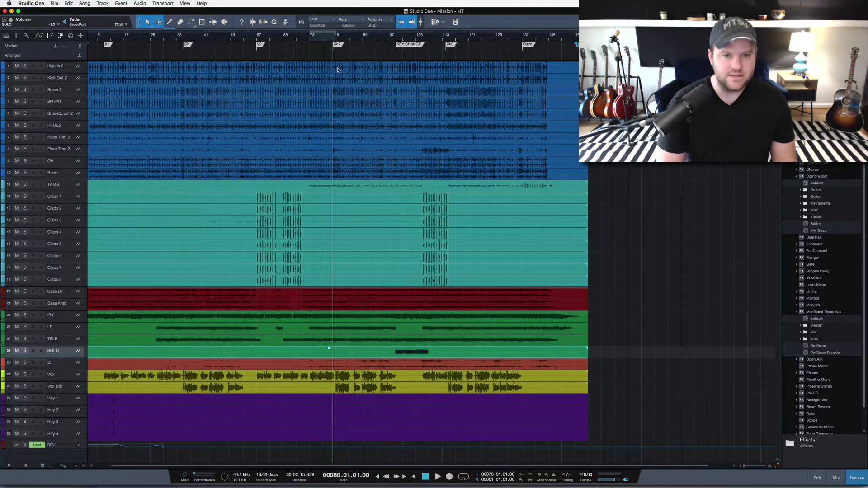
key("KP_Subtract")
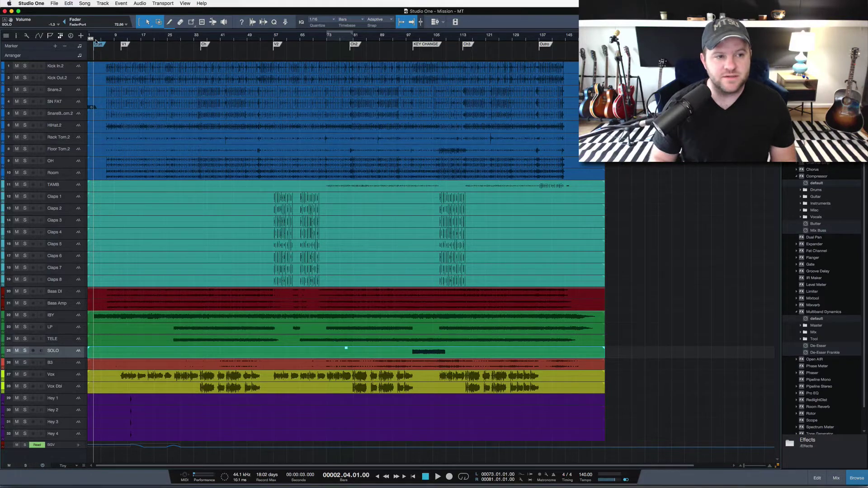
- Examine the song's opening by placing the playhead just before the drum entry at bar 6.04 and back at the Start marker
left_click_drag(96, 41, 108, 75)
scroll(190, 104, "left", 5)
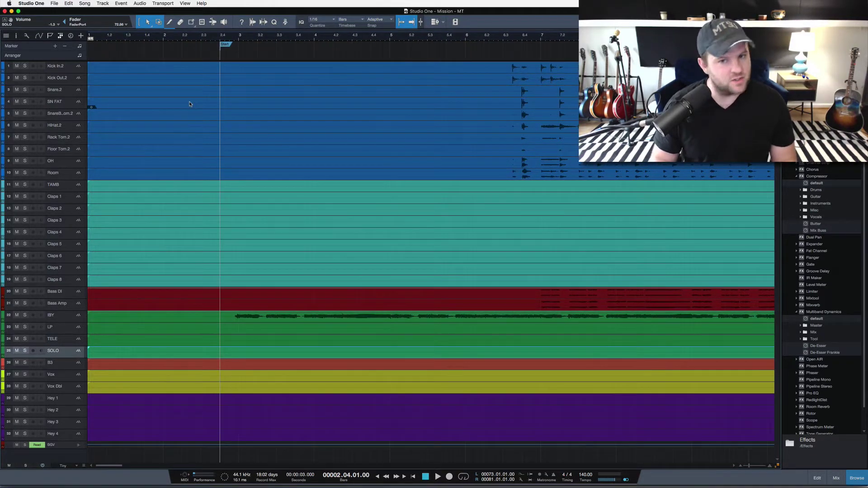
left_click_drag(221, 38, 220, 34)
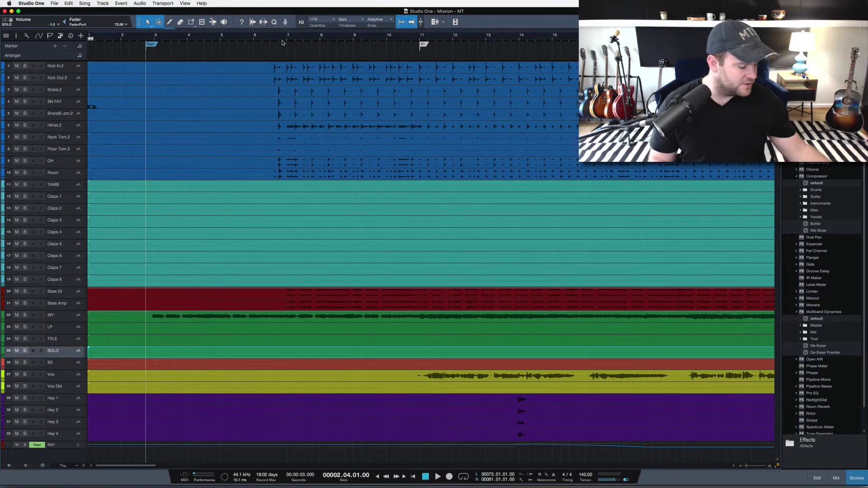
left_click(282, 42)
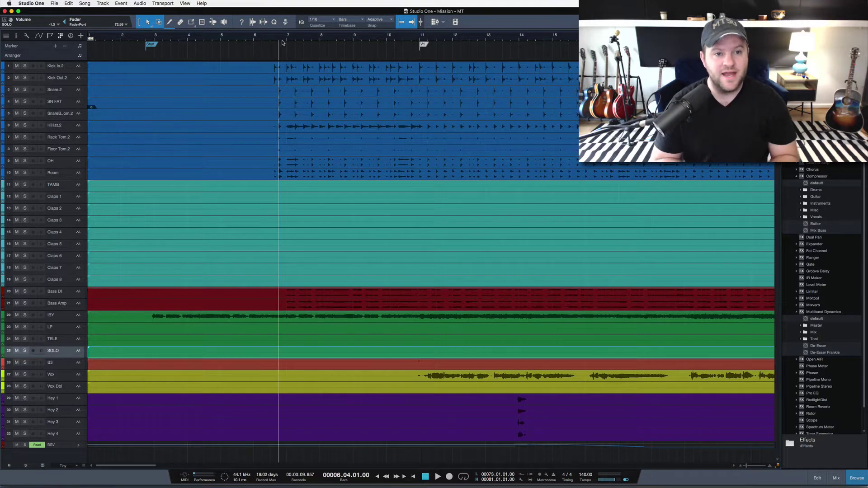
left_click(157, 31)
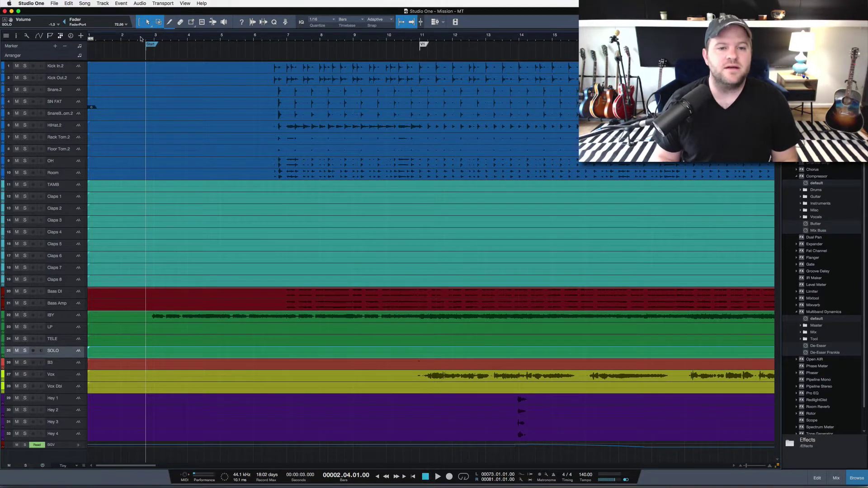
left_click_drag(140, 38, 135, 22)
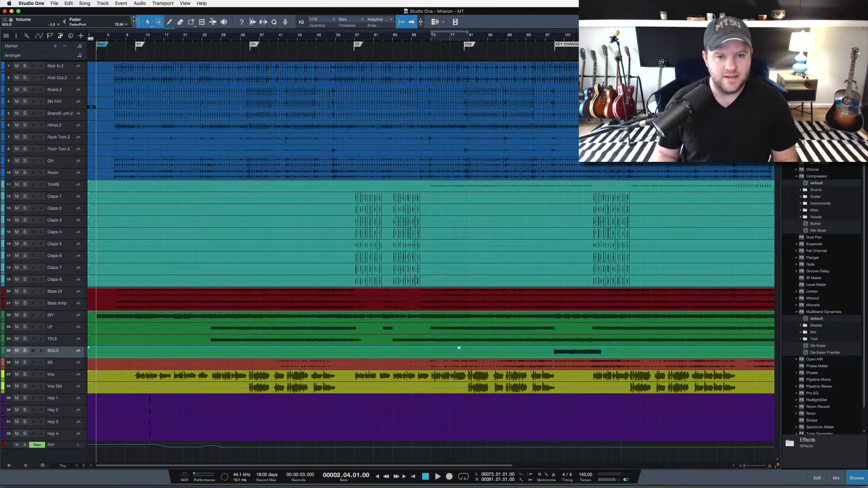
- Switch to the "Mission - Mix Notes" note and place the cursor in its empty checklist item
key("super+Tab")
key("super+Tab")
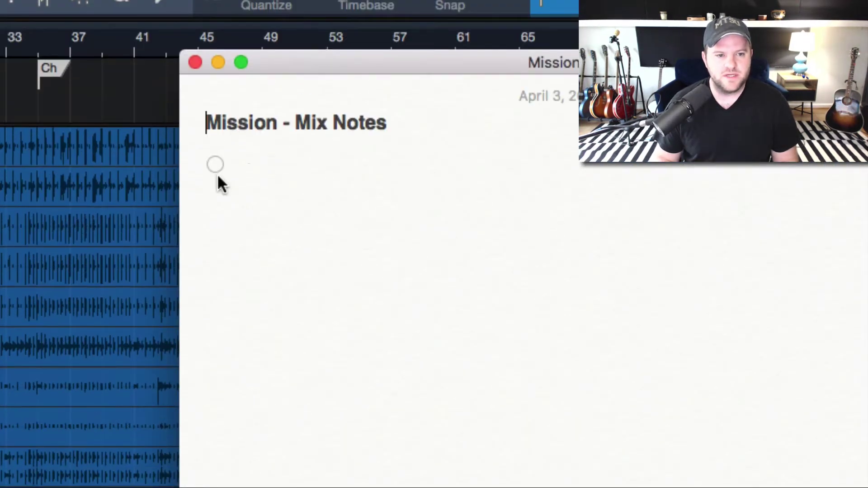
left_click(246, 163)
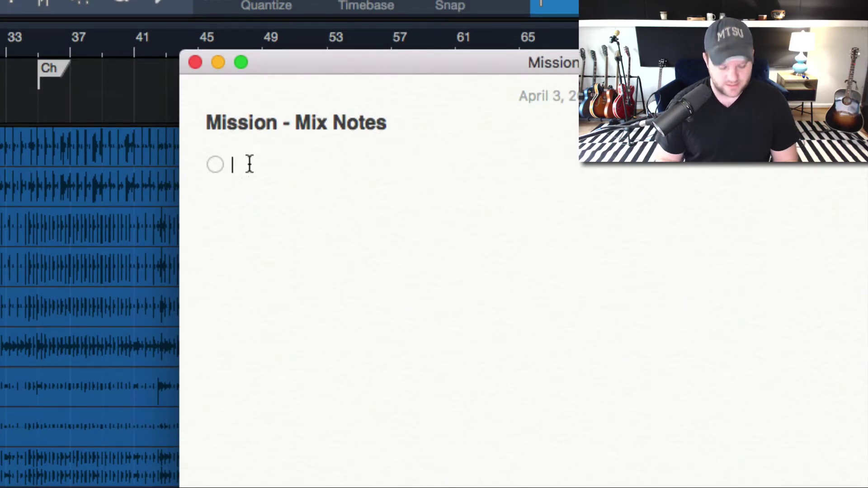
- Test the checklist item with the placeholder text "asdfdasf" and its checkmark, and clear it again
type("asdfdasf")
left_click(212, 159)
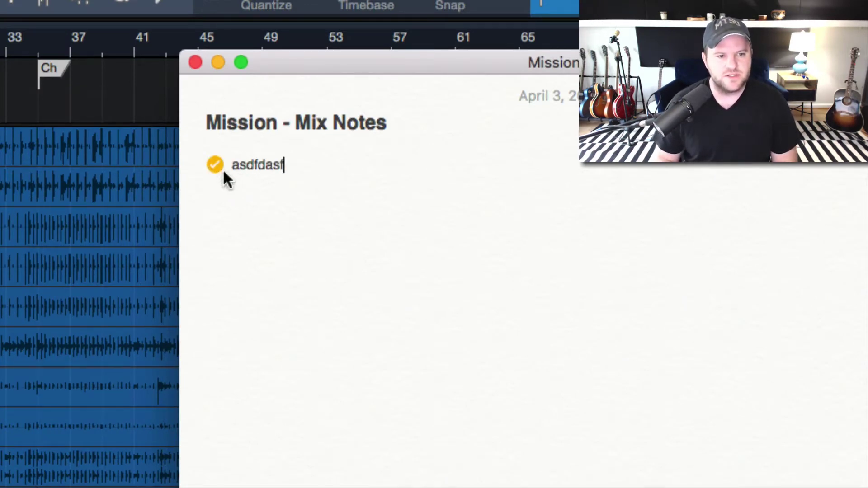
left_click(222, 168)
double_click(269, 159)
key("BackSpace")
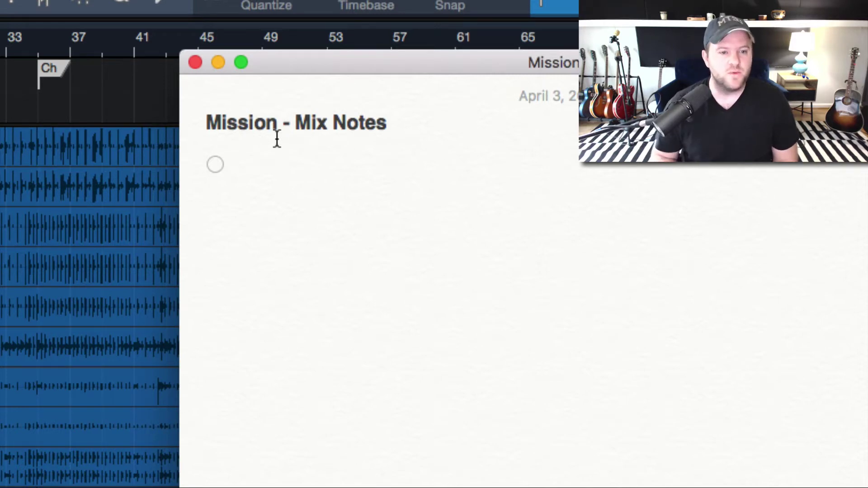
- Write the sample checklist items "turn up kick" and "turn down solo" and start a third, empty item
type("turn up kikc")
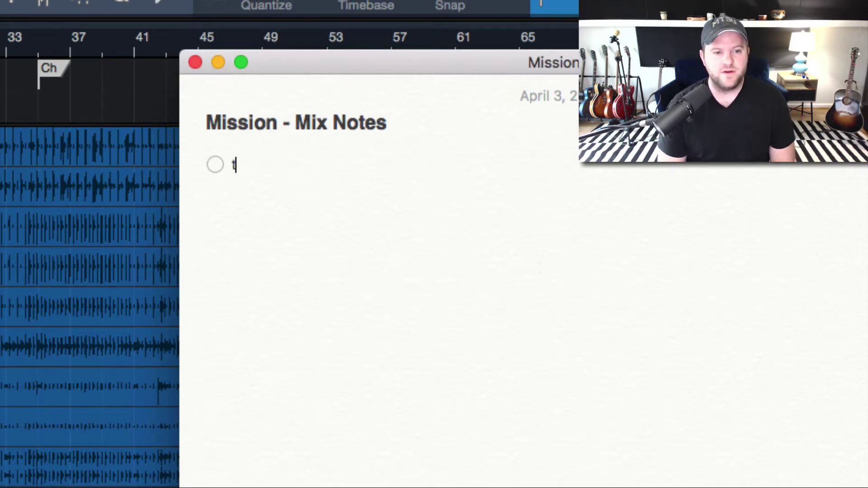
key("BackSpace")
key("BackSpace")
type("ck")
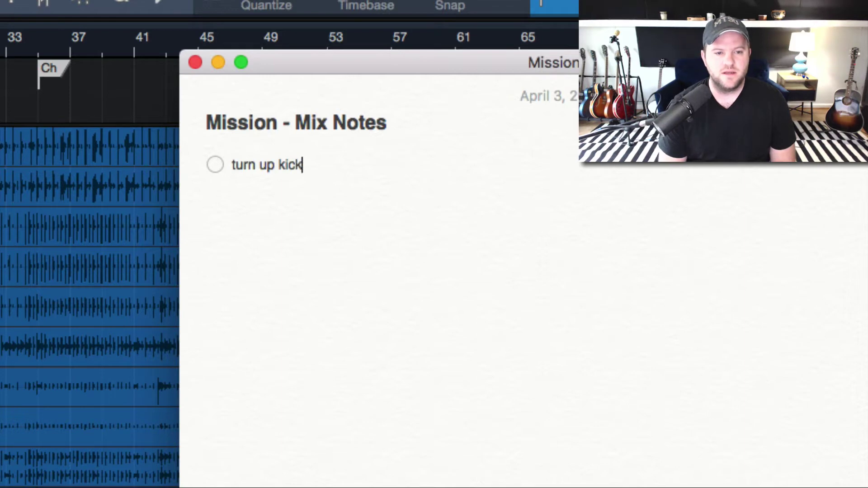
key("Return")
type("turn down solo")
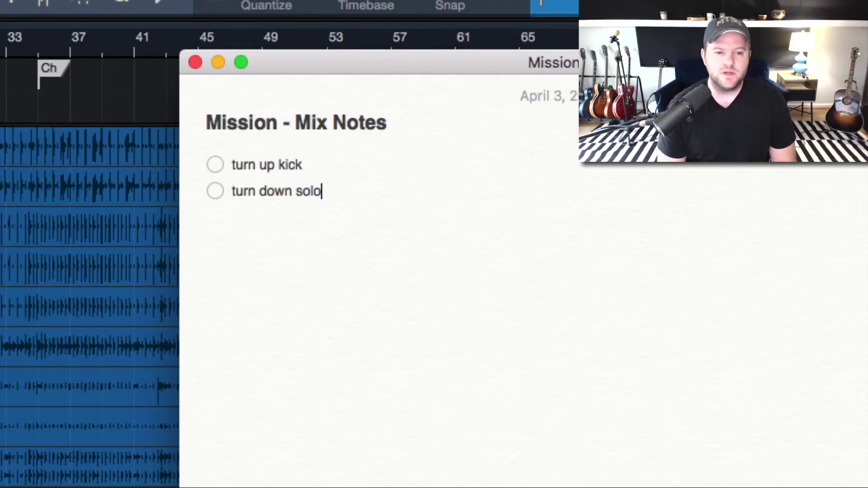
key("Return")
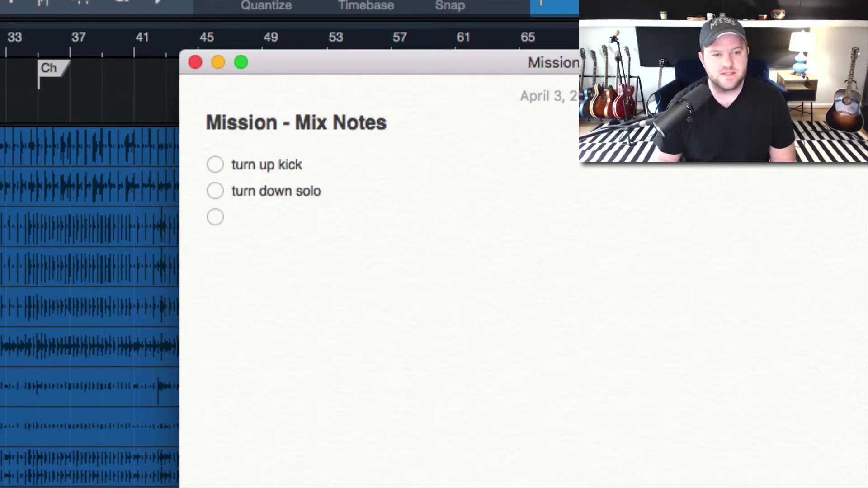
- Try checking off "turn up kick" and "turn down solo", and uncheck both again
left_click(216, 167)
left_click(217, 190)
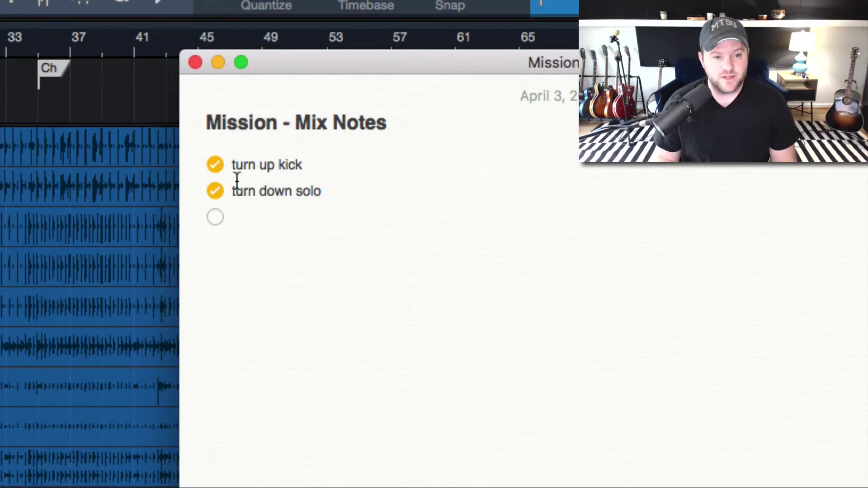
left_click(216, 189)
left_click(215, 168)
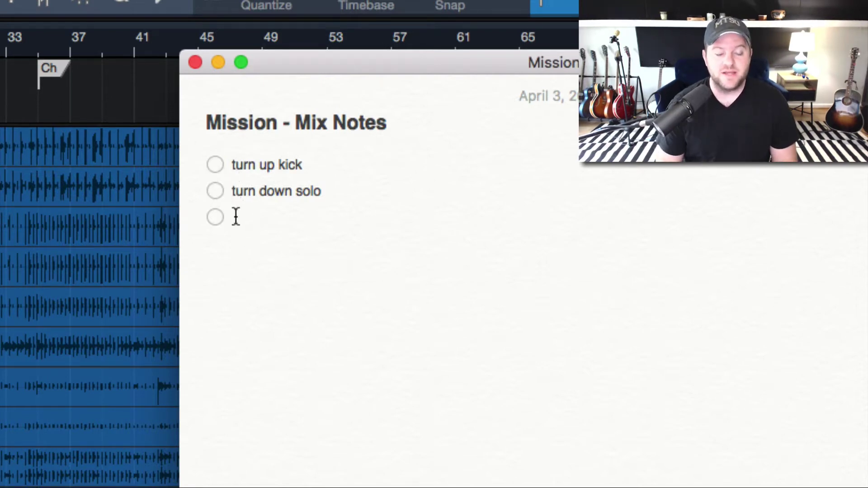
- Delete the two sample items so that only one empty checklist item is left under the title
key("BackSpace")
key("BackSpace")
key("BackSpace")
key("BackSpace")
key("BackSpace")
key("BackSpace")
key("BackSpace")
key("BackSpace")
key("BackSpace")
key("BackSpace")
key("BackSpace")
key("BackSpace")
key("BackSpace")
key("BackSpace")
key("BackSpace")
key("BackSpace")
key("BackSpace")
key("BackSpace")
key("BackSpace")
key("BackSpace")
key("BackSpace")
key("BackSpace")
key("BackSpace")
key("BackSpace")
key("BackSpace")
key("BackSpace")
key("BackSpace")
key("BackSpace")
key("BackSpace")
key("BackSpace")
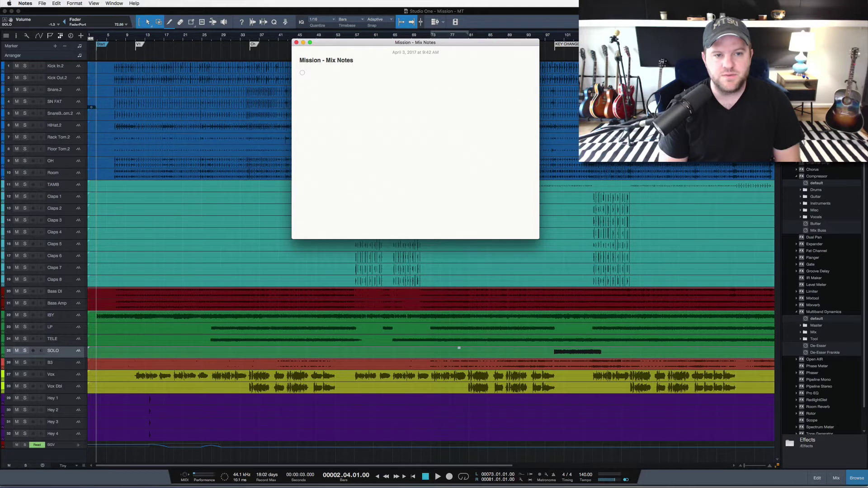
- Extend the note's title to "Mission - Mix Notes - Big Speakers"
type("ig Sep")
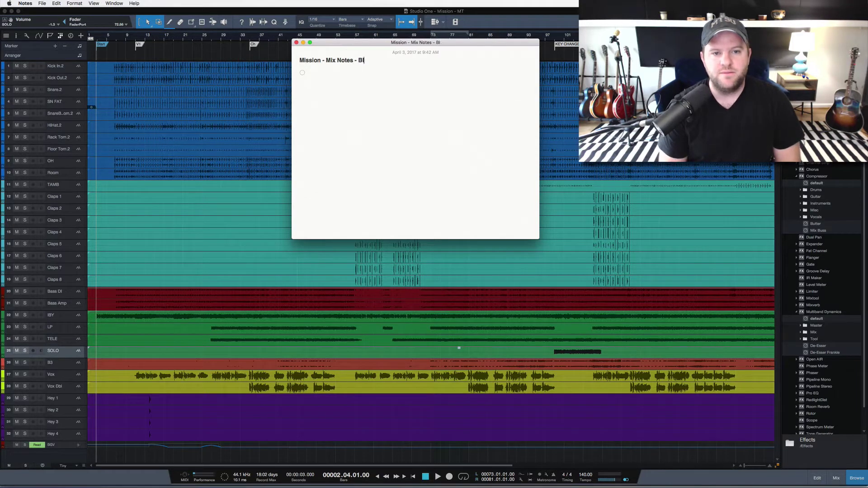
key("BackSpace")
key("BackSpace")
type("p")
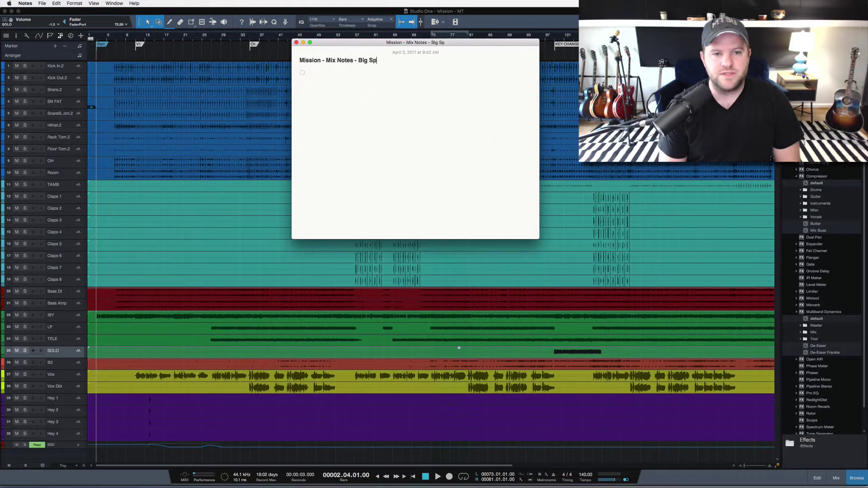
type("eakers")
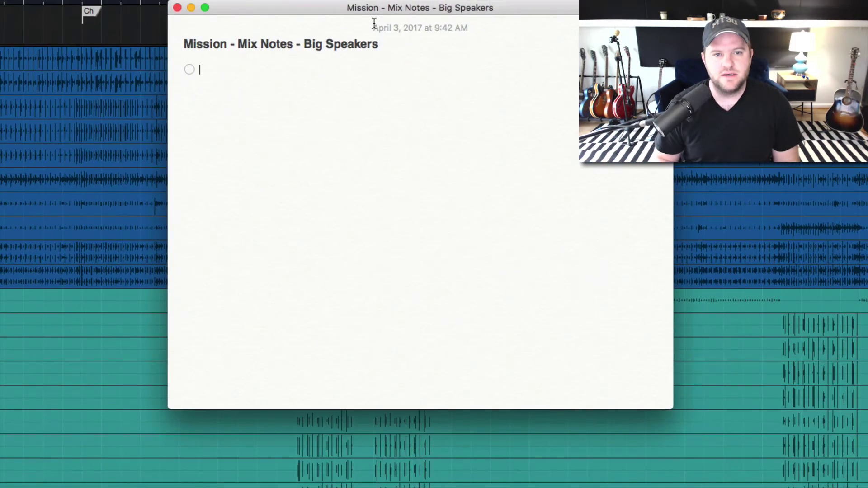
- Move the note window aside and add the items "intro guitar a little brighter?" and "intro snare a little brighter?"
left_click_drag(362, 8, 245, 36)
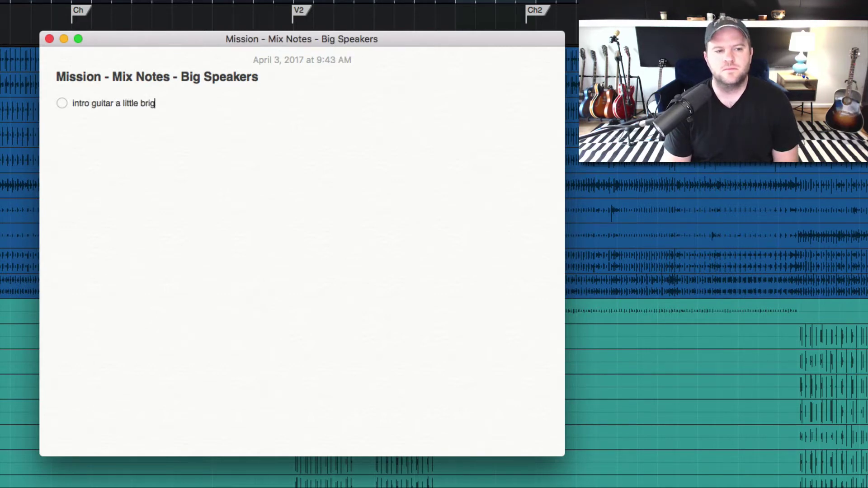
type("hter?")
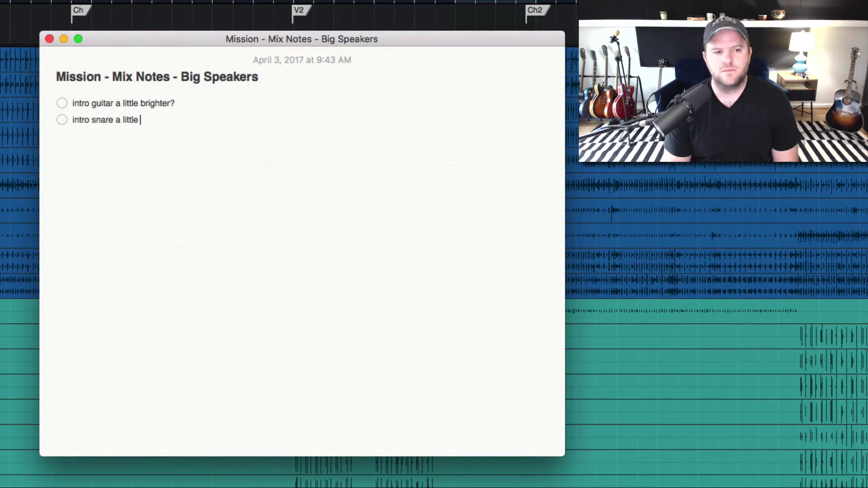
key("Return")
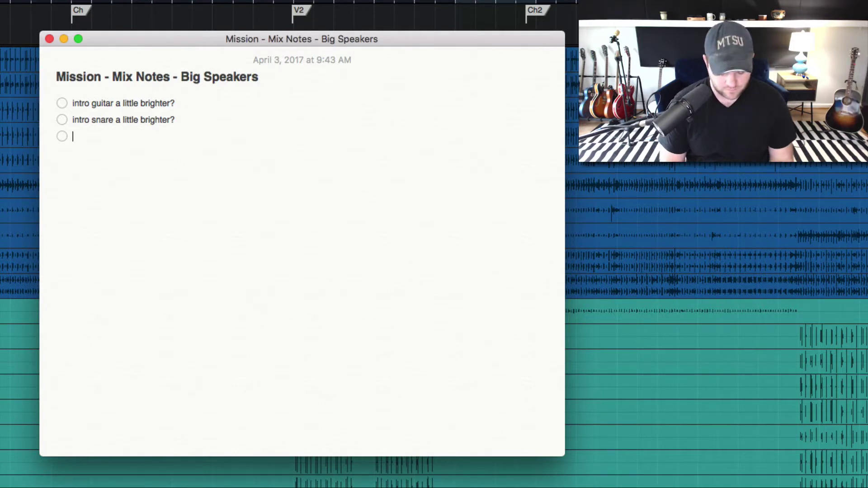
- Enlarge all of the note's text by three size steps and return the cursor to the empty checklist item
key("super+a")
key("super+plus")
key("super+plus")
key("super+plus")
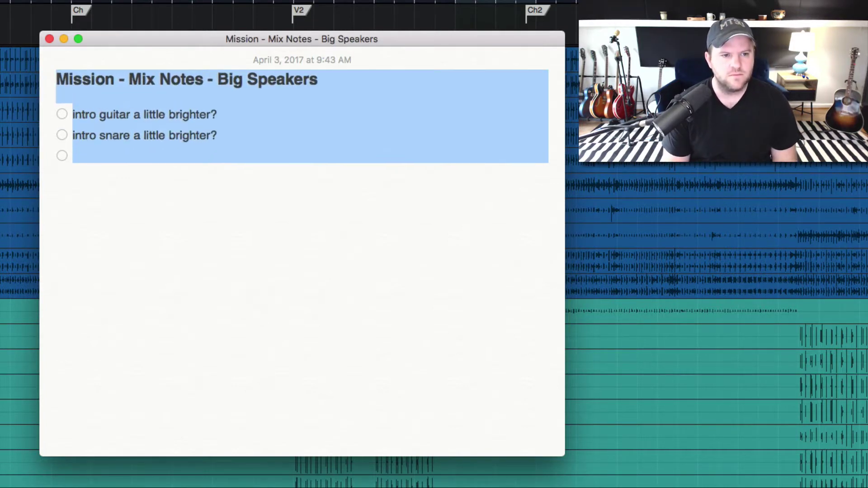
left_click(56, 171)
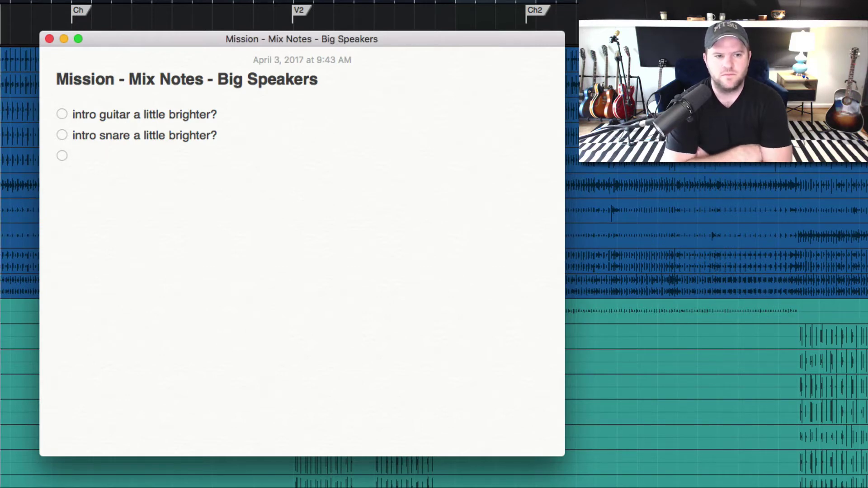
- Write the checklist item “swirl” before PC1 down (feedback delay thing) and start a new item below it
type("\"swirl\" bef")
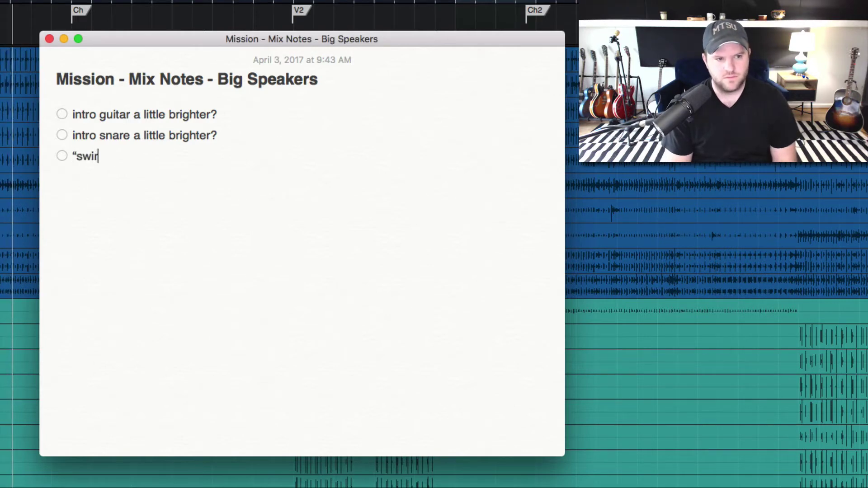
type("ore PC1 down")
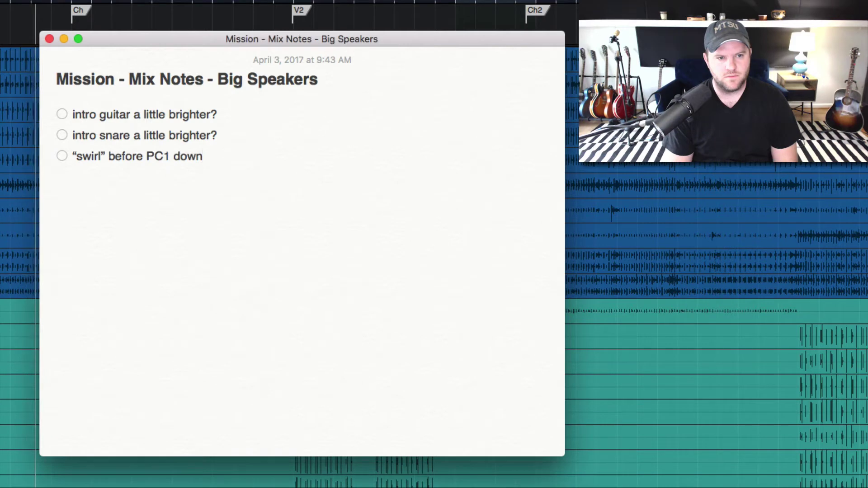
type(" (f")
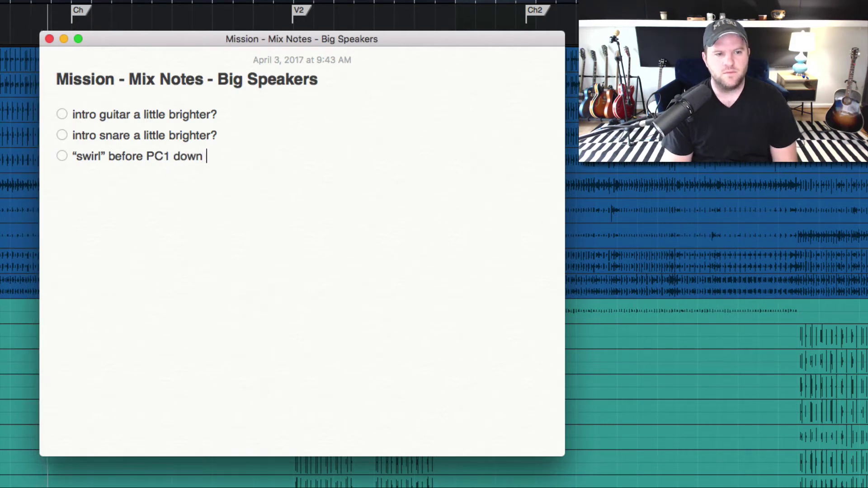
type("eedbac")
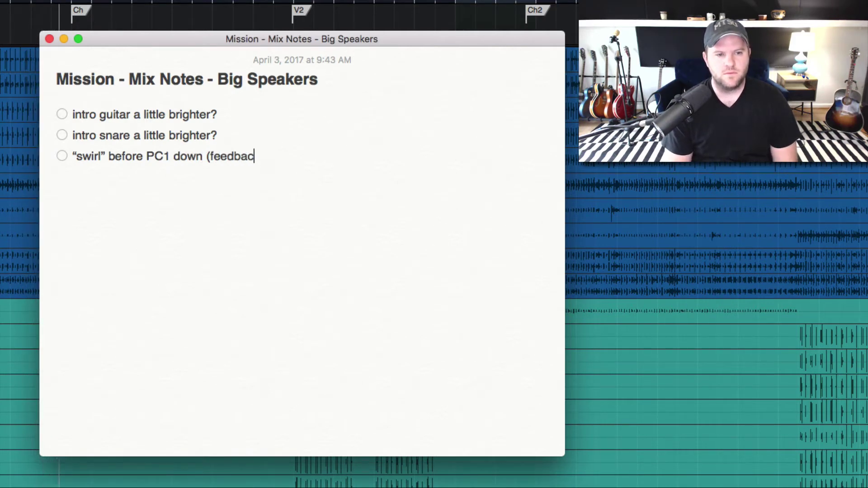
type("k delay thing)")
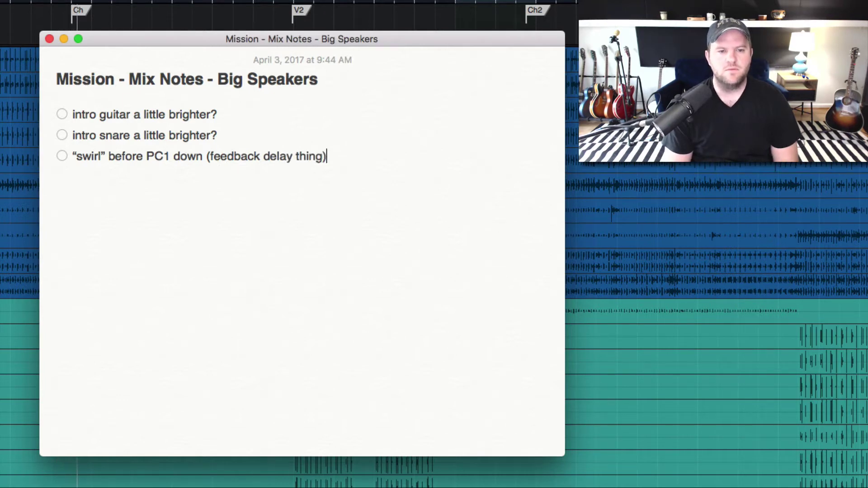
key("Return")
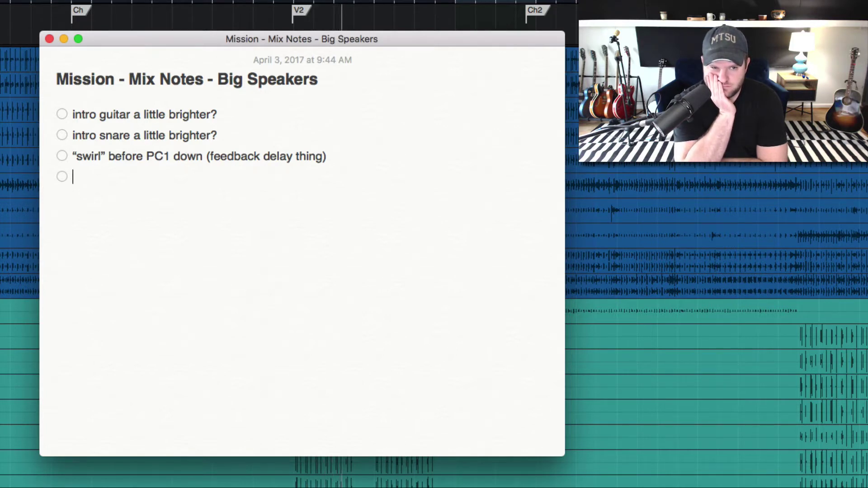
- Write the checklist item "upper mid notch on VOX (esp V2)" and start a new item below it
type("u")
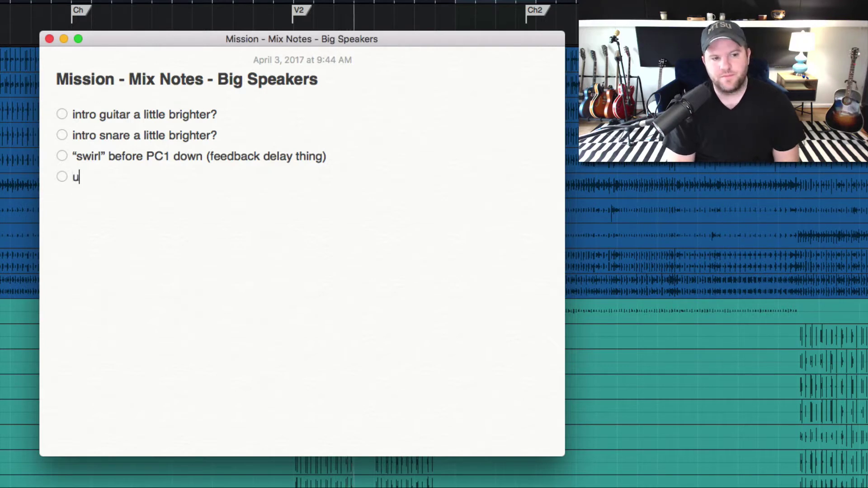
type("pper mid notch on ")
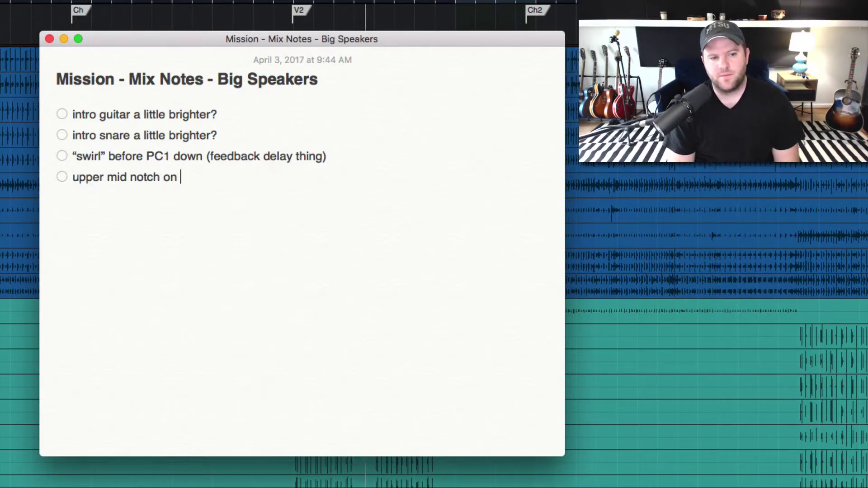
type("VOX (esp v")
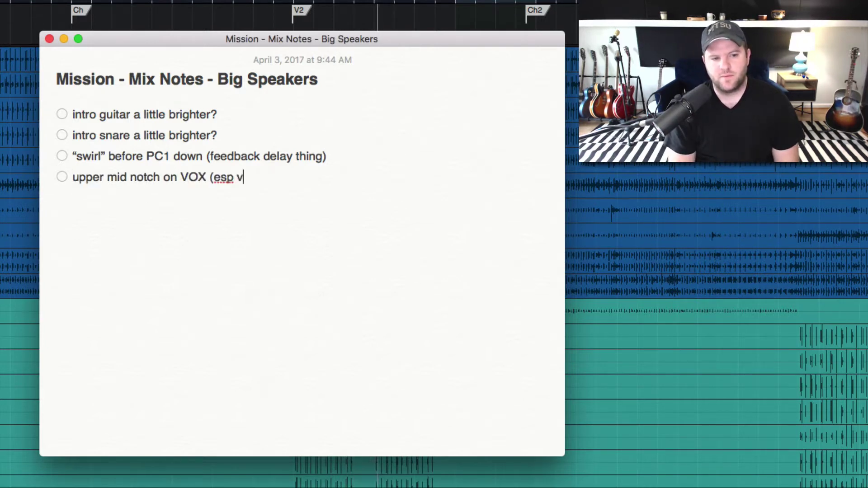
key("BackSpace")
type("V2)")
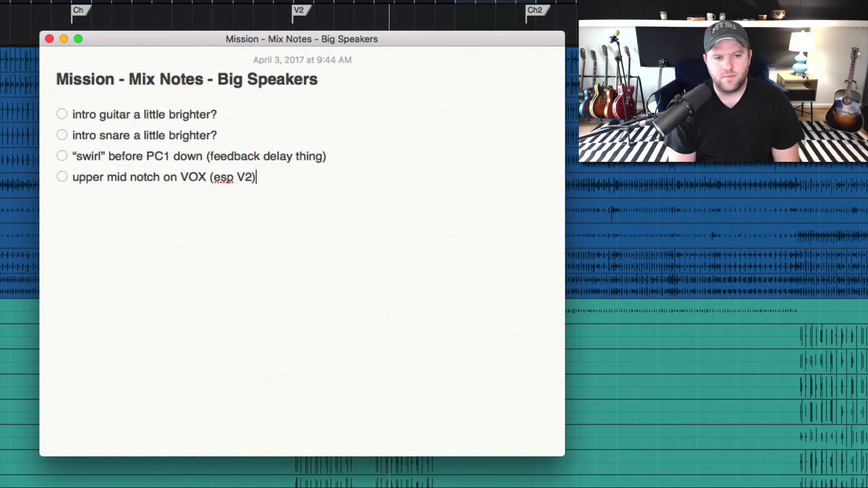
key("Return")
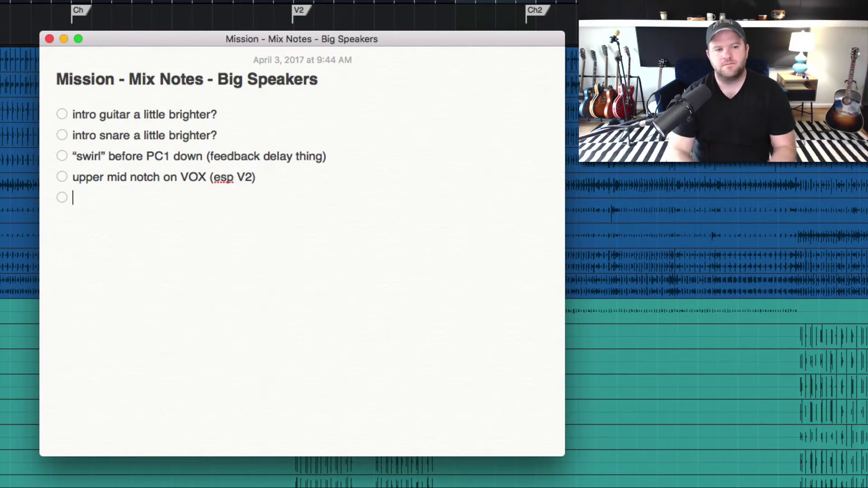
- Write the checklist item "snare feels a bit too loud? pokey? at solo & final chorus"
type("nare feels")
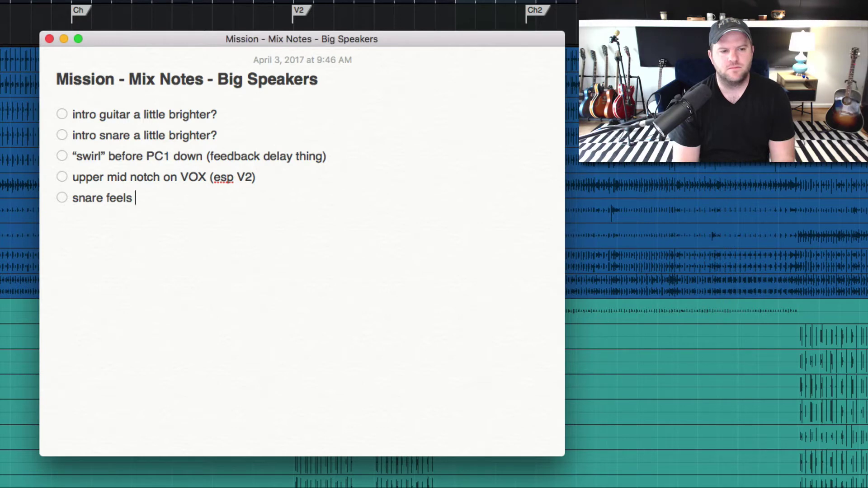
type(" a bit to")
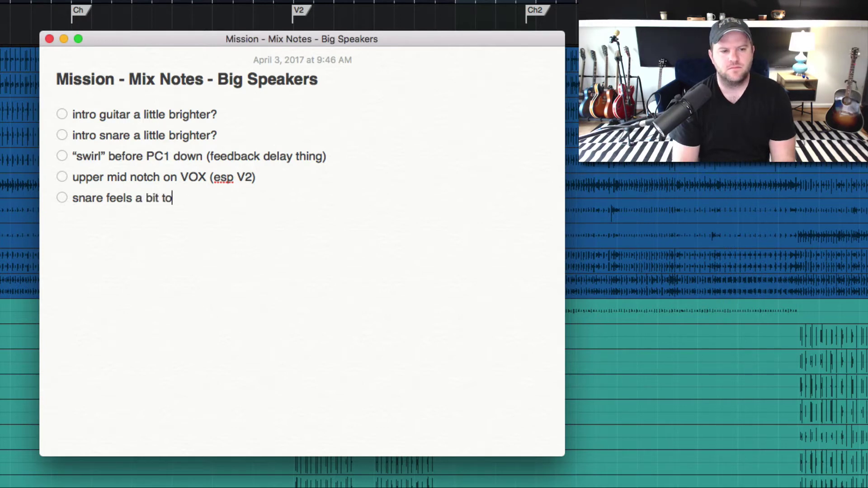
type("o loud")
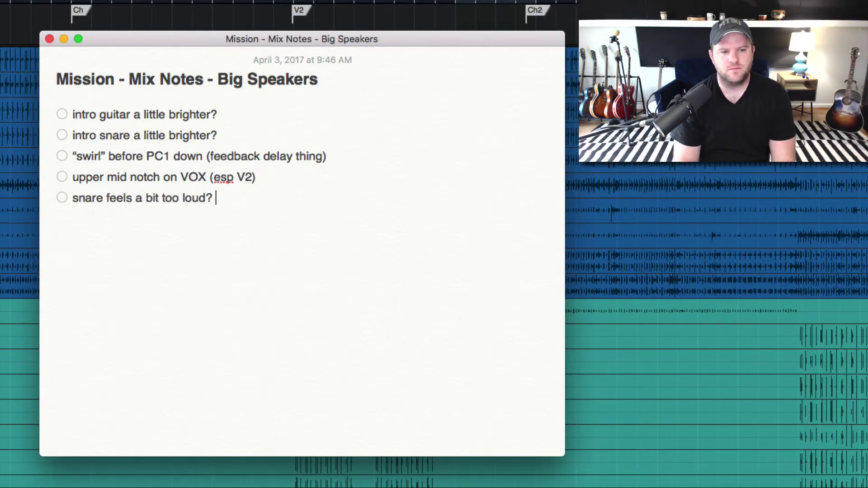
type("? pokey? at")
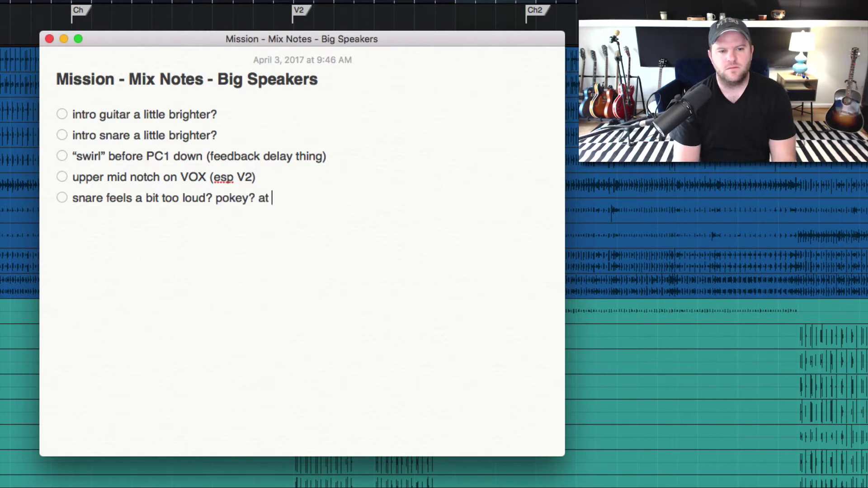
type(" solo")
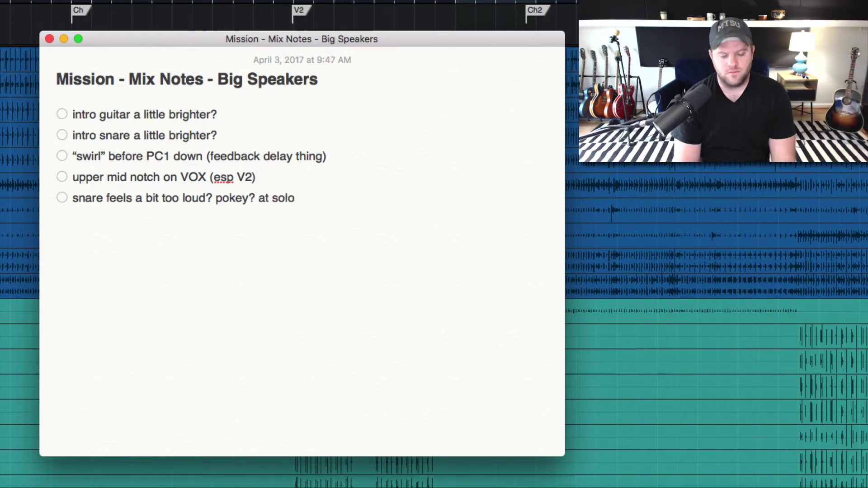
type(" & final chorus")
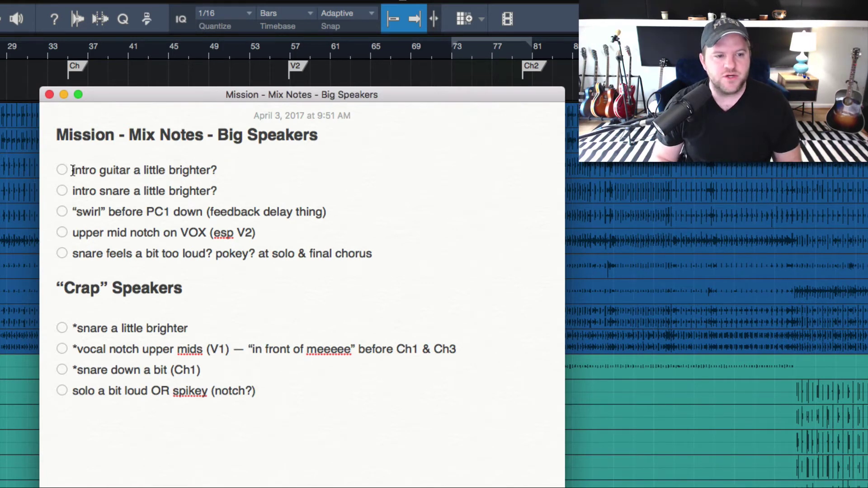
- Review the Big Speakers notes by highlighting the intro guitar item, the “swirl” item and its word "PC1"
left_click_drag(72, 170, 222, 171)
left_click(223, 195)
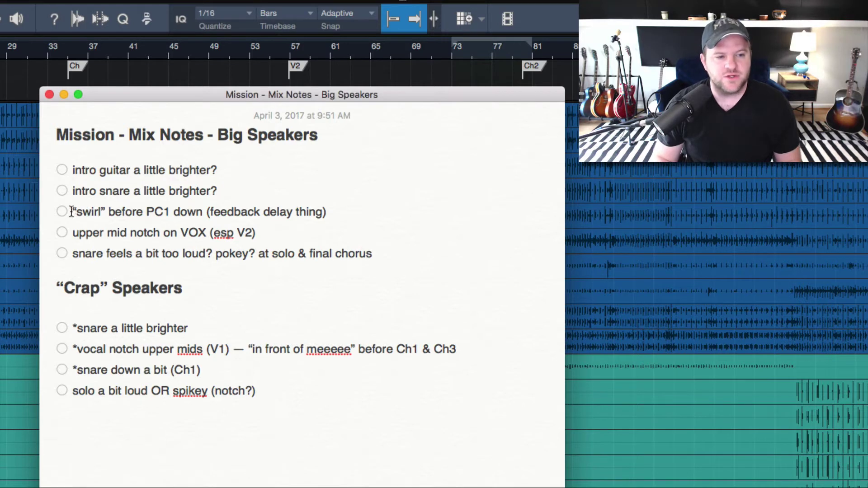
left_click_drag(71, 211, 343, 211)
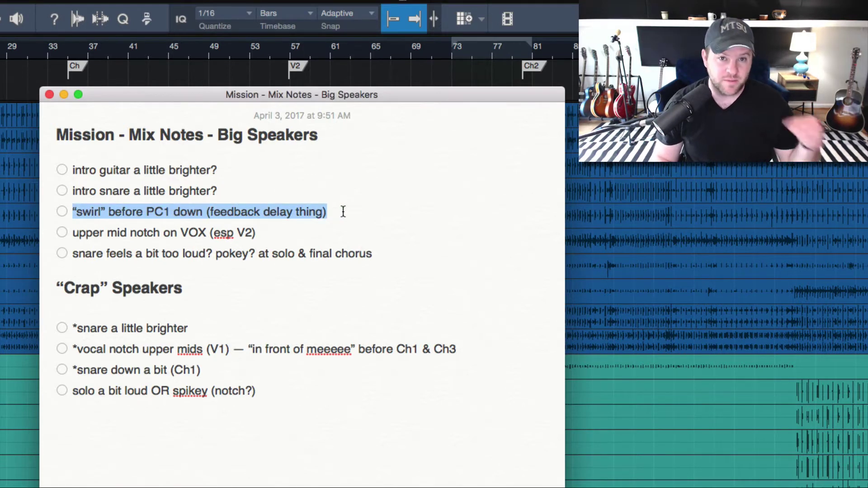
double_click(153, 211)
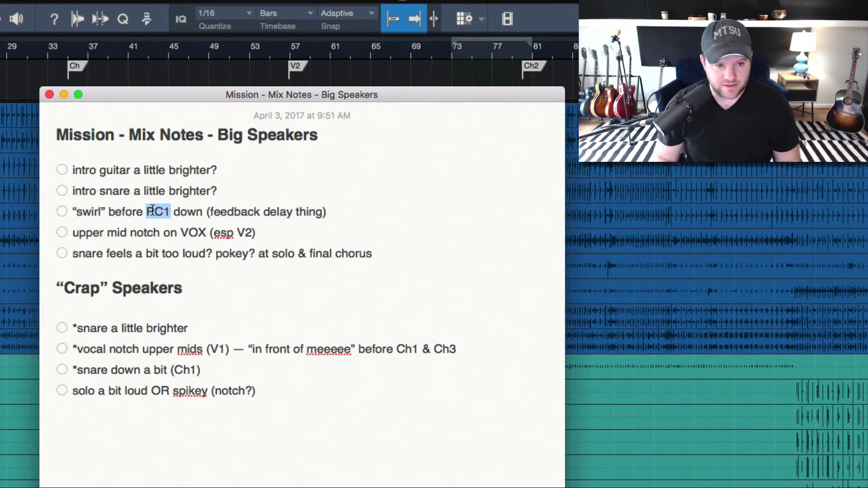
- Go over the “swirl” item in the Big Speakers notes, highlighting its words "PC1" and "down"
left_click(154, 211)
double_click(188, 211)
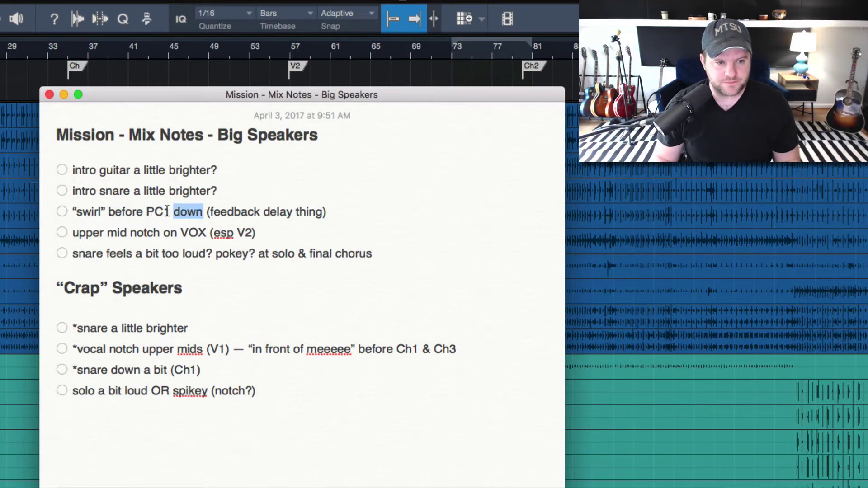
double_click(166, 211)
left_click(177, 212)
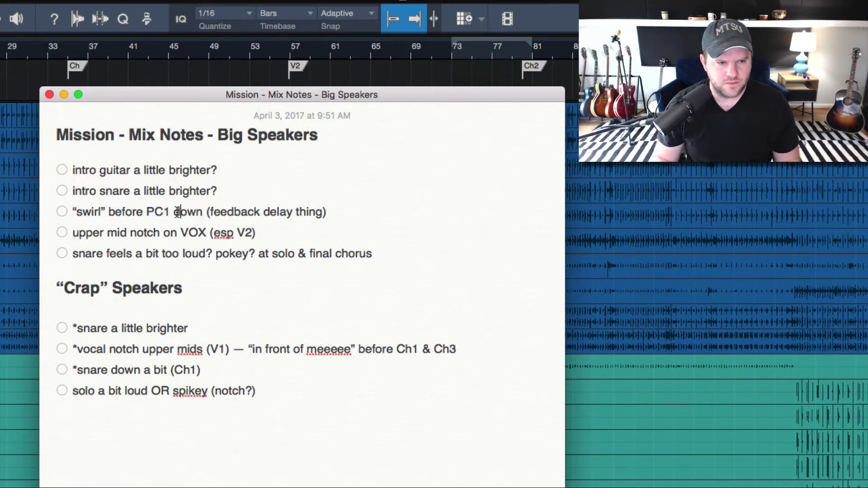
double_click(152, 212)
double_click(190, 212)
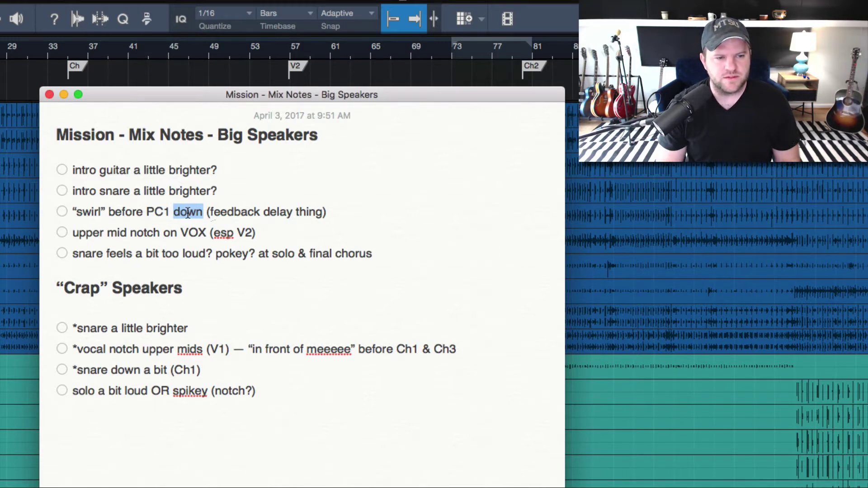
- Review the VOX upper mid notch item, then compare the solo and final chorus snare item with the intro snare item
double_click(111, 234)
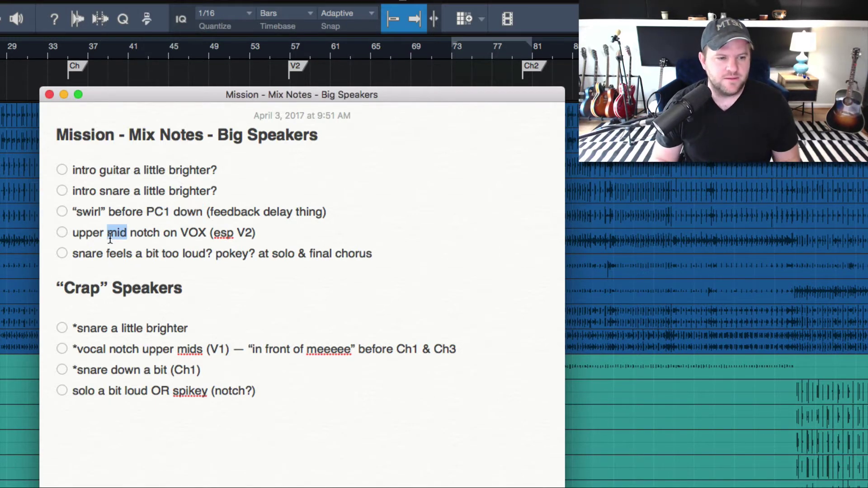
triple_click(110, 238)
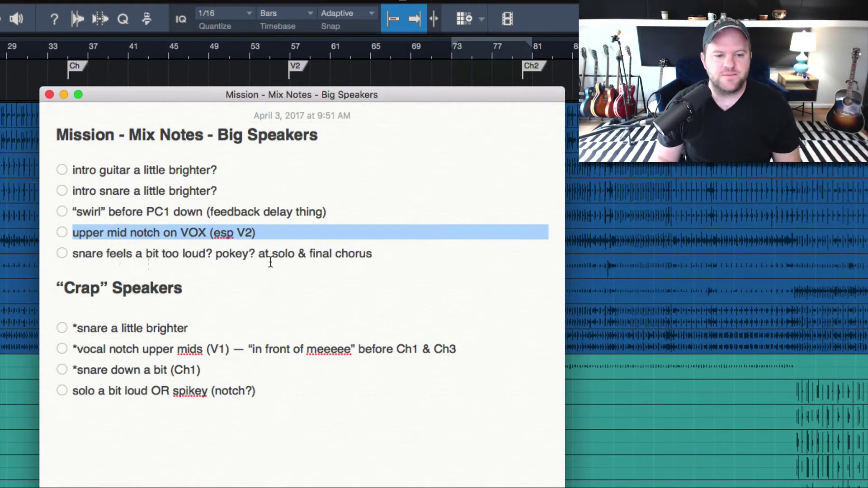
left_click_drag(273, 253, 371, 254)
left_click(292, 253)
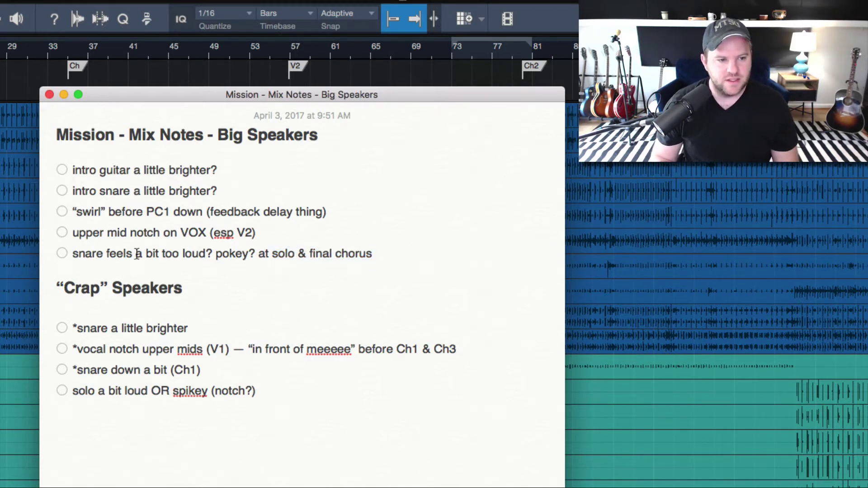
triple_click(100, 254)
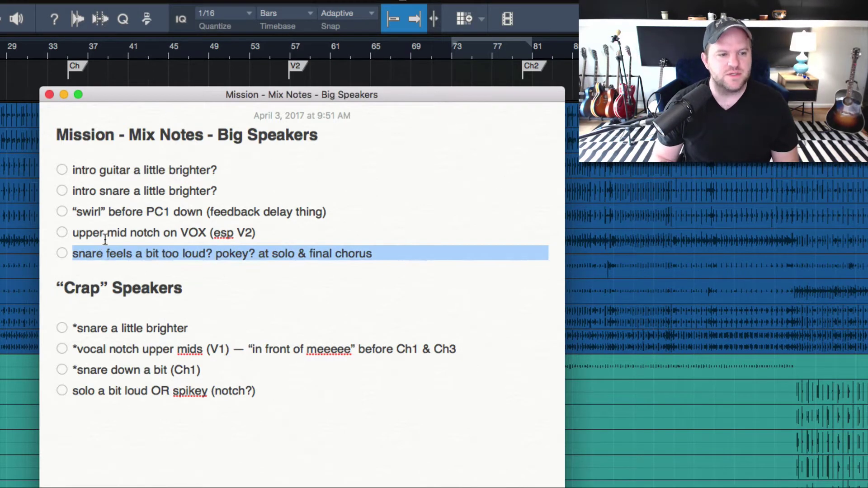
triple_click(108, 192, "super")
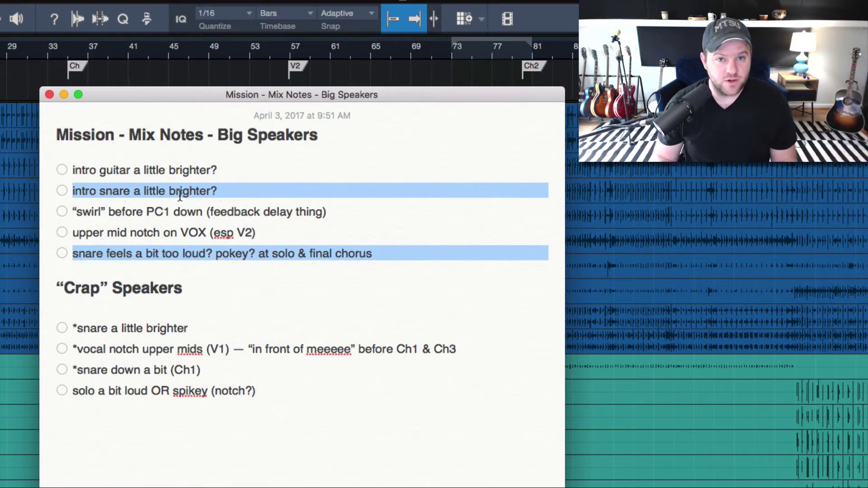
left_click(246, 233)
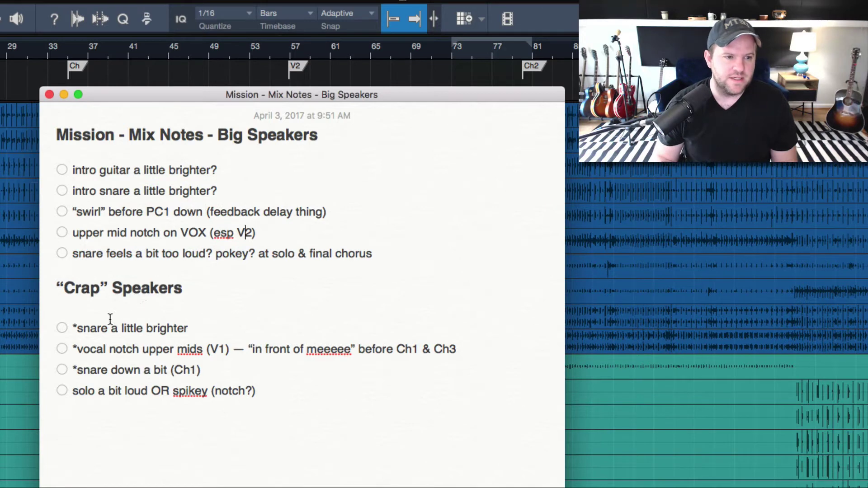
- Review the three starred “Crap” Speakers items by highlighting the brighter snare, the vocal upper mids notch and the Ch1 snare level
left_click(97, 328)
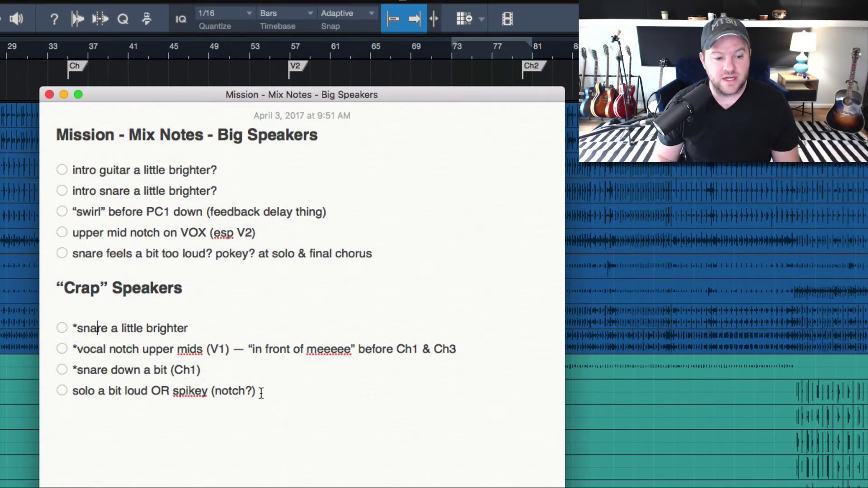
left_click_drag(72, 327, 221, 318)
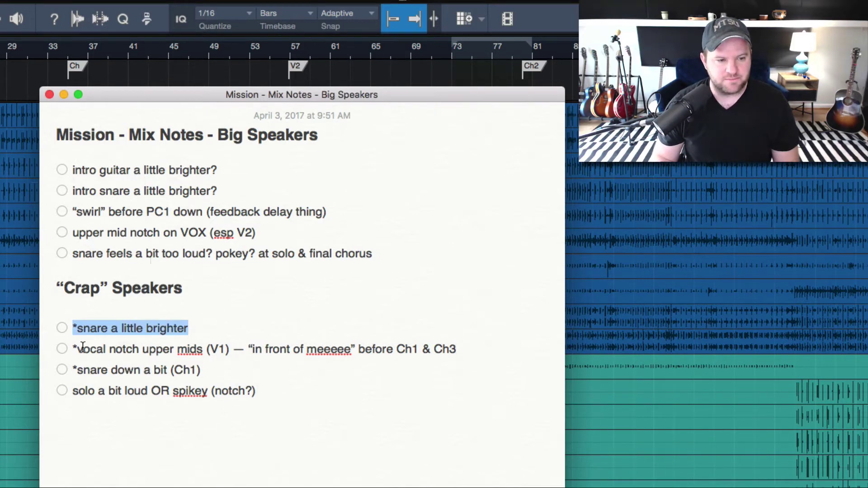
left_click(97, 328)
triple_click(96, 328)
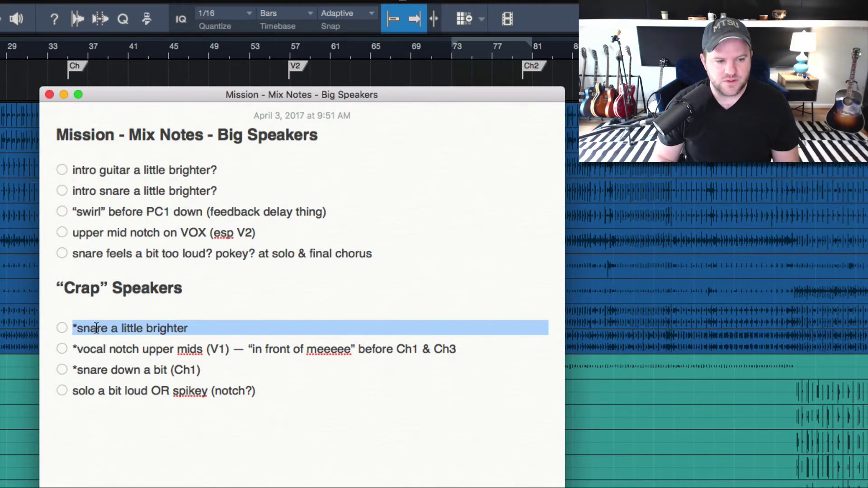
triple_click(128, 352)
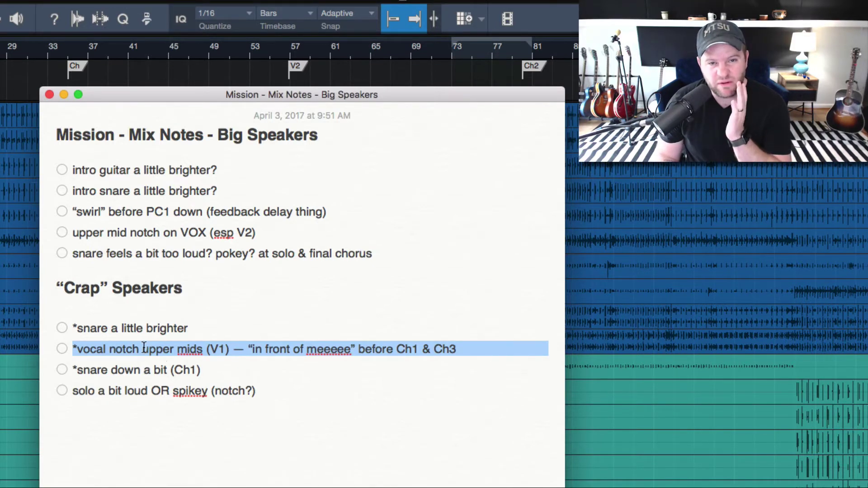
triple_click(132, 369)
left_click(142, 349)
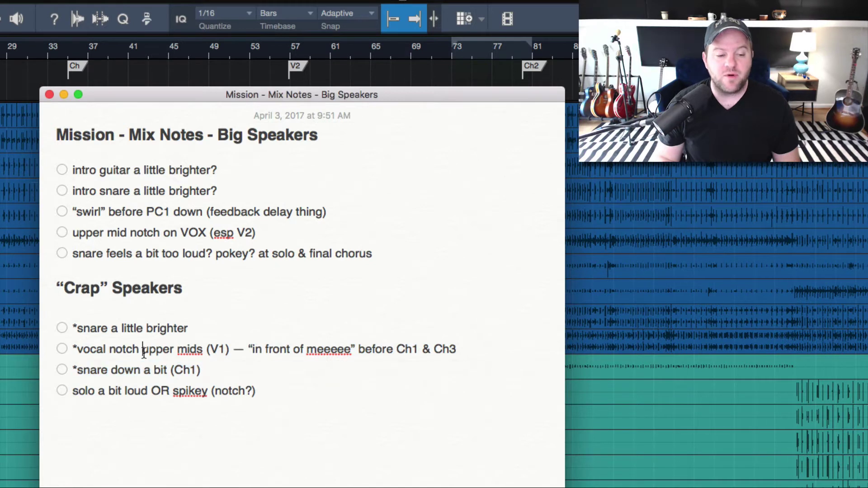
triple_click(143, 351)
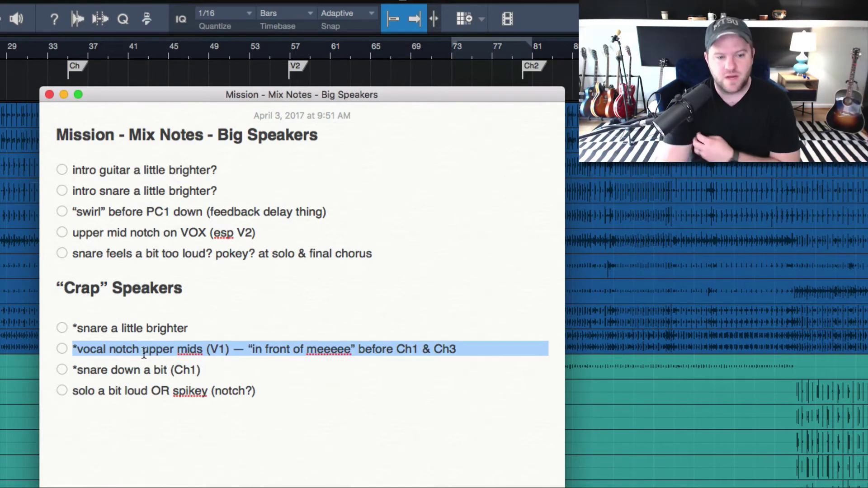
triple_click(125, 370)
left_click(168, 370)
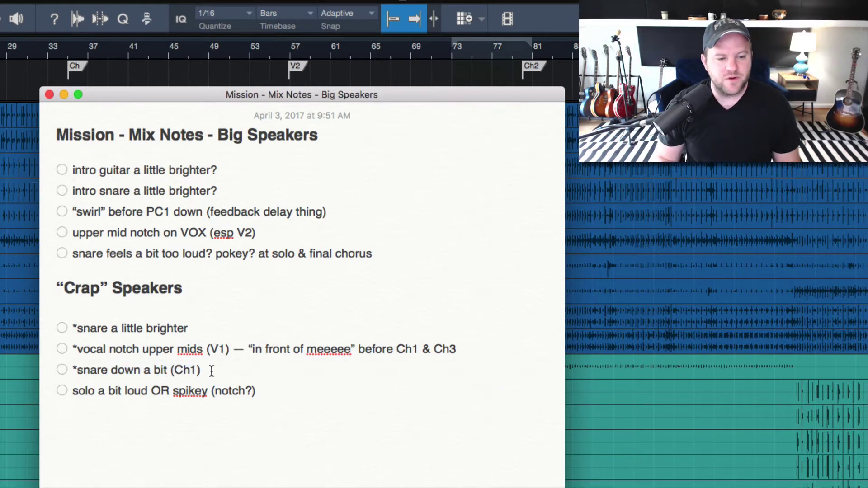
left_click_drag(206, 370, 73, 367)
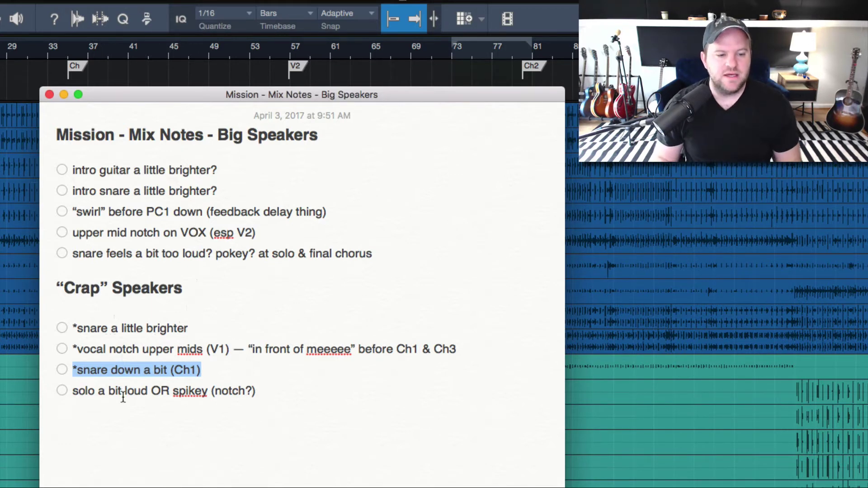
- Insert "gtr" after "solo" in the last “Crap” Speakers item so it reads "solo gtr a bit loud OR spikey (notch?)"
left_click(123, 392)
triple_click(99, 392)
left_click(98, 391)
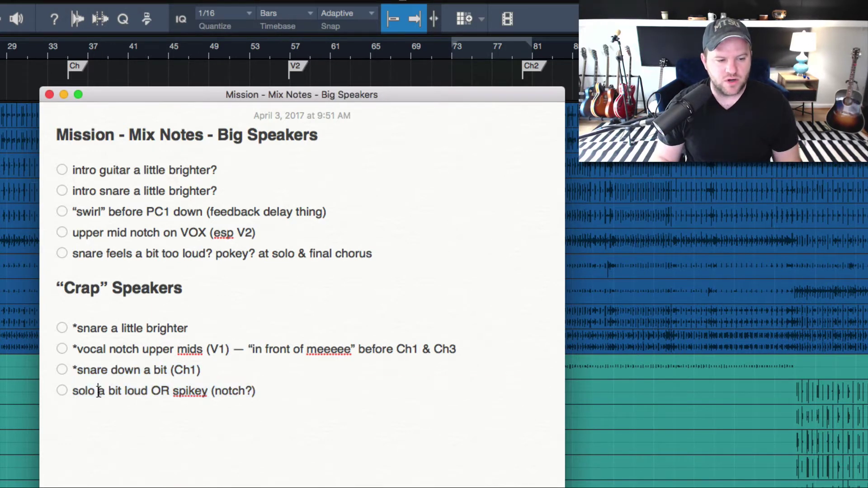
type("grr")
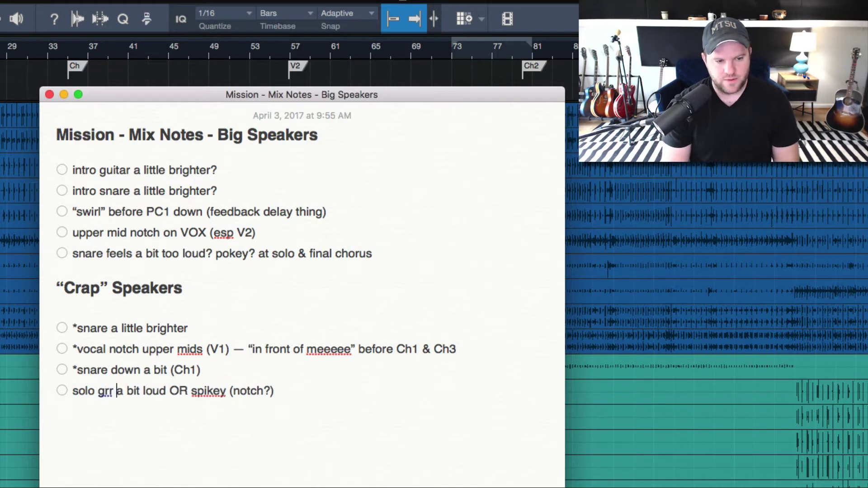
key("BackSpace")
key("BackSpace")
key("BackSpace")
type("tr")
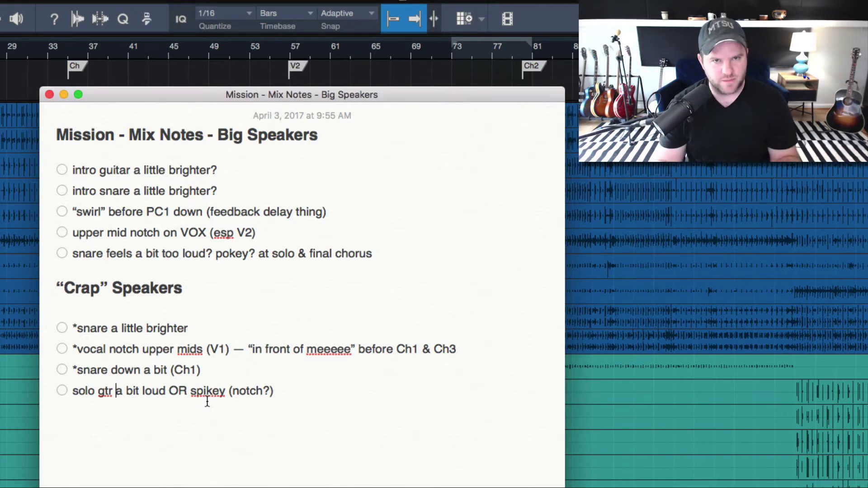
left_click(305, 392)
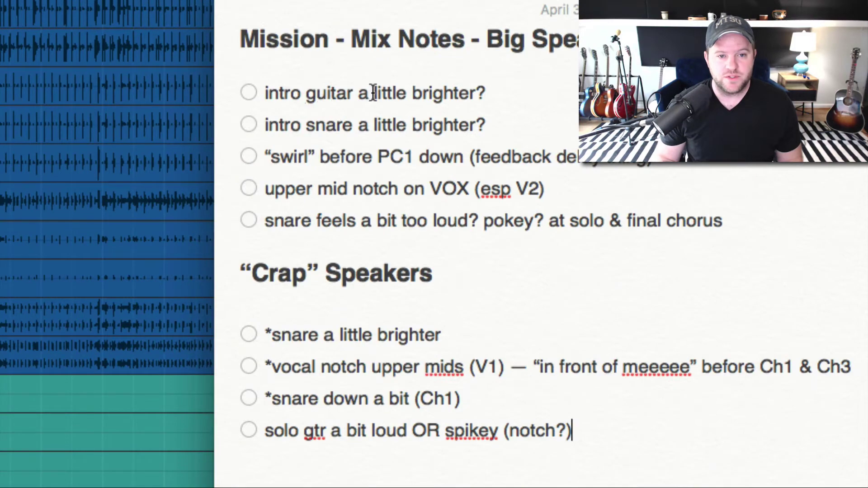
- Go over the intro guitar item, and reposition and slightly narrow the notes window over the arrangement
triple_click(283, 93)
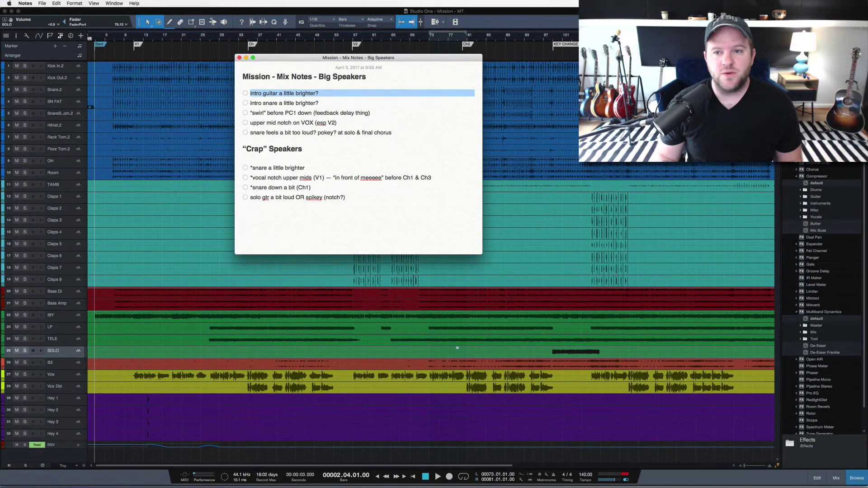
key("super+Tab")
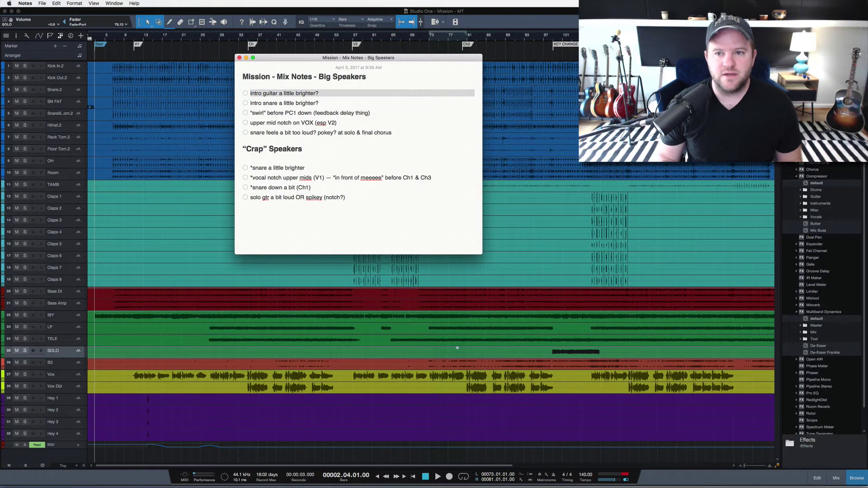
key("super+Tab")
left_click_drag(414, 60, 411, 68)
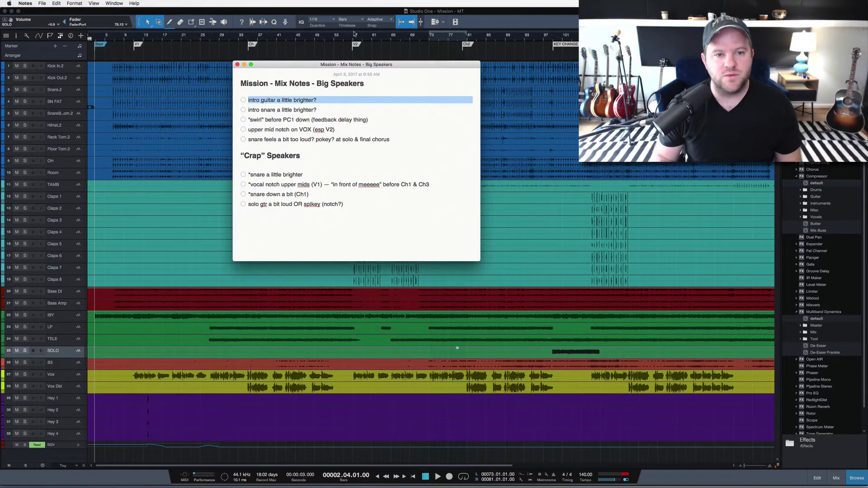
left_click_drag(265, 70, 276, 77)
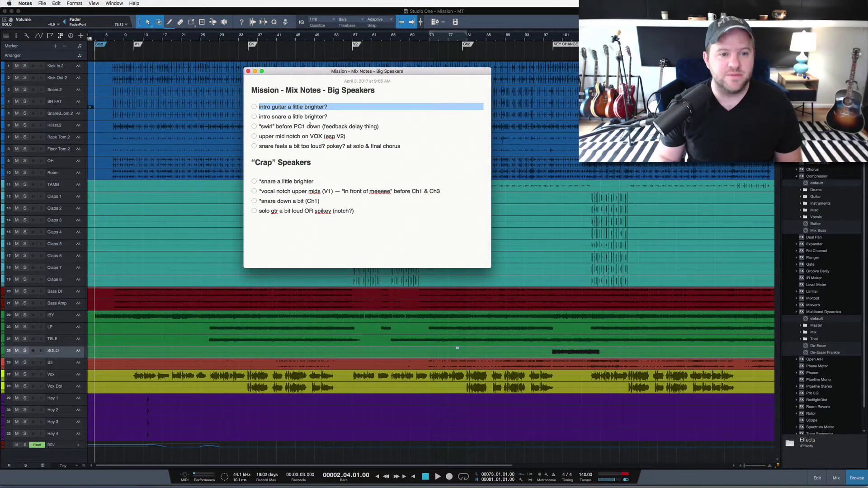
left_click(293, 101)
triple_click(291, 106)
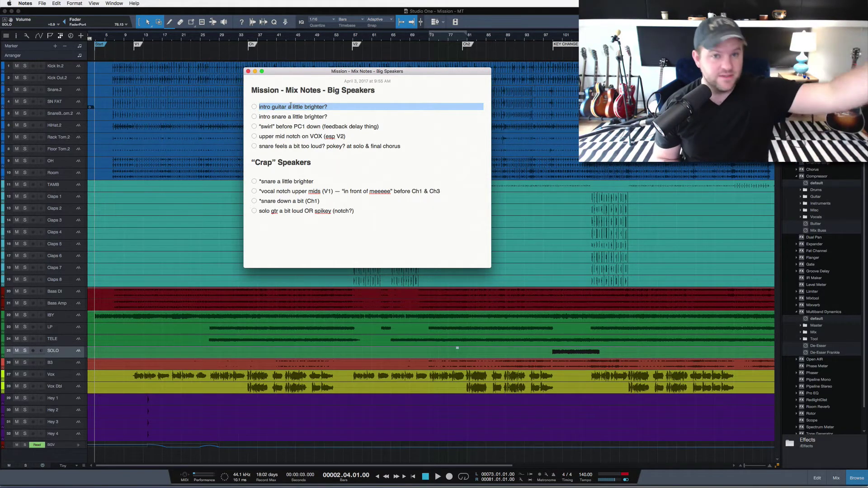
left_click(291, 106)
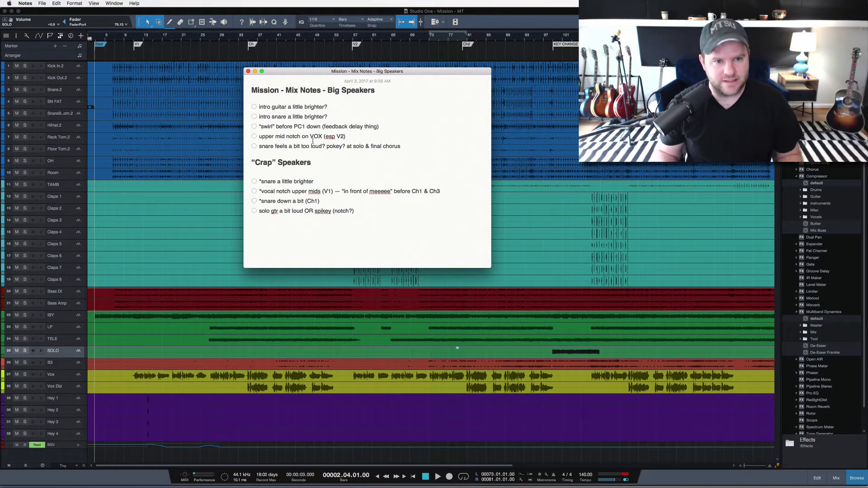
mouse_move(490, 267)
left_mouse_down()
mouse_move(451, 291)
mouse_move(412, 281)
mouse_move(453, 287)
mouse_move(480, 272)
left_mouse_up()
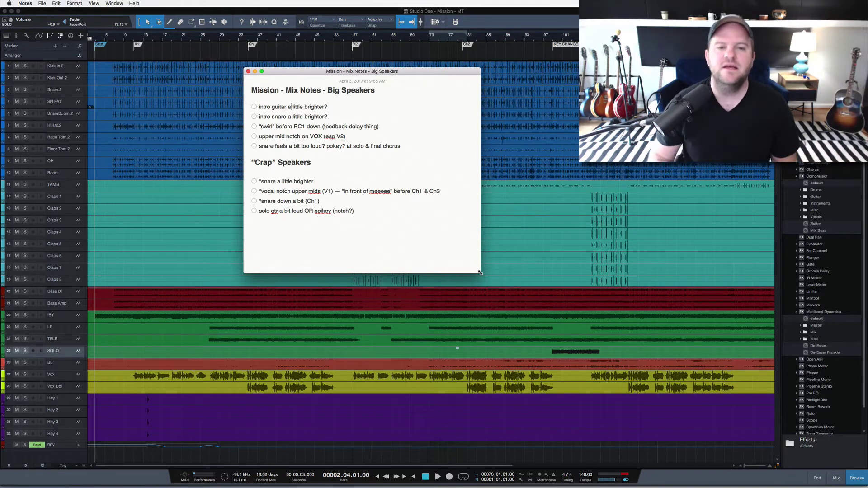
left_click_drag(313, 73, 307, 83)
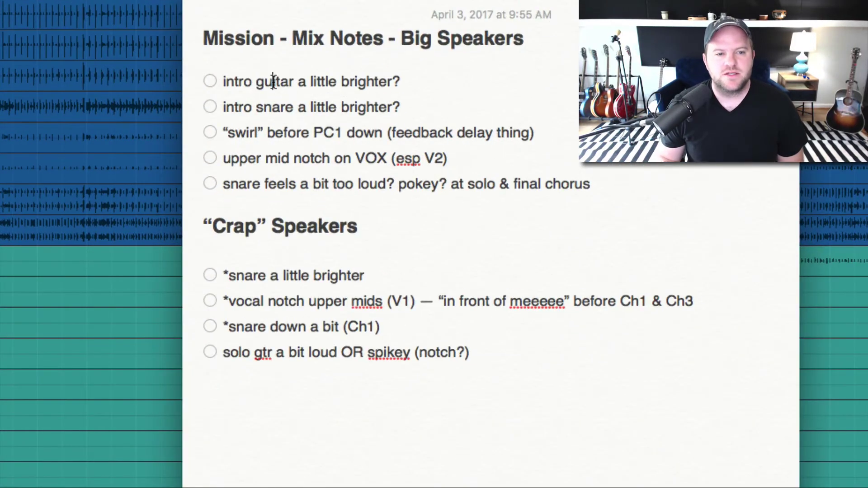
- Highlight "intro guitar a little brighter?" and switch to Studio One to play the song's intro
triple_click(294, 117)
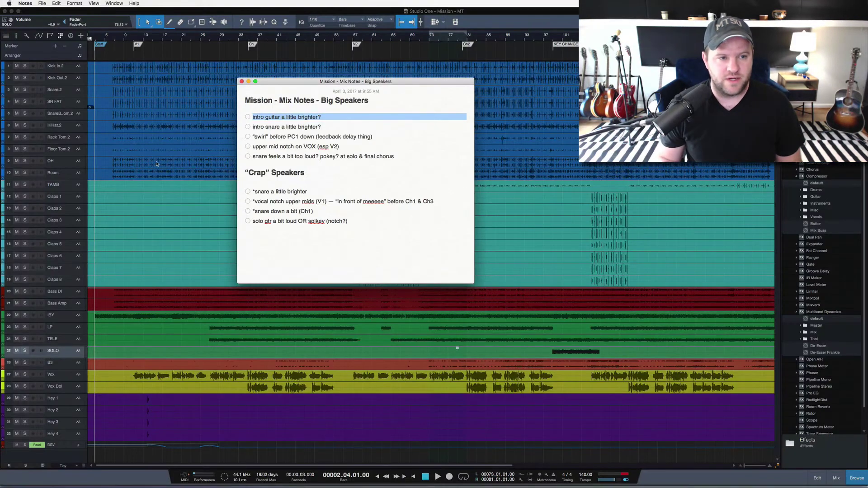
key("super+Tab")
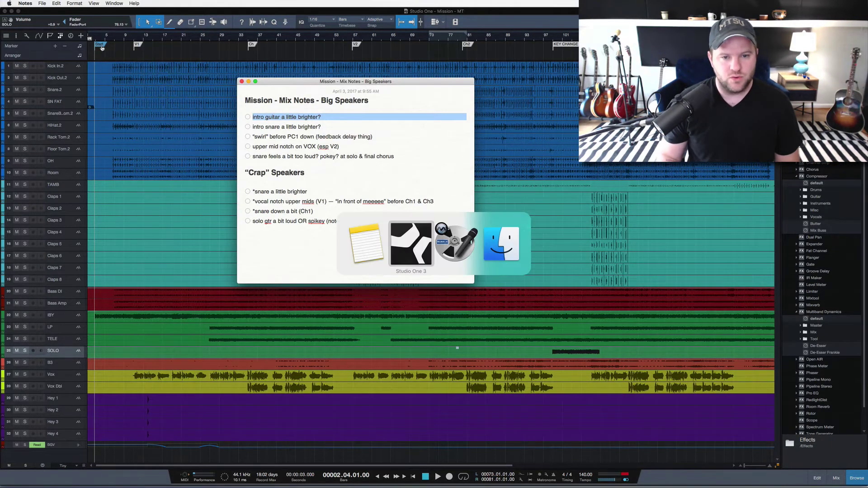
key("space")
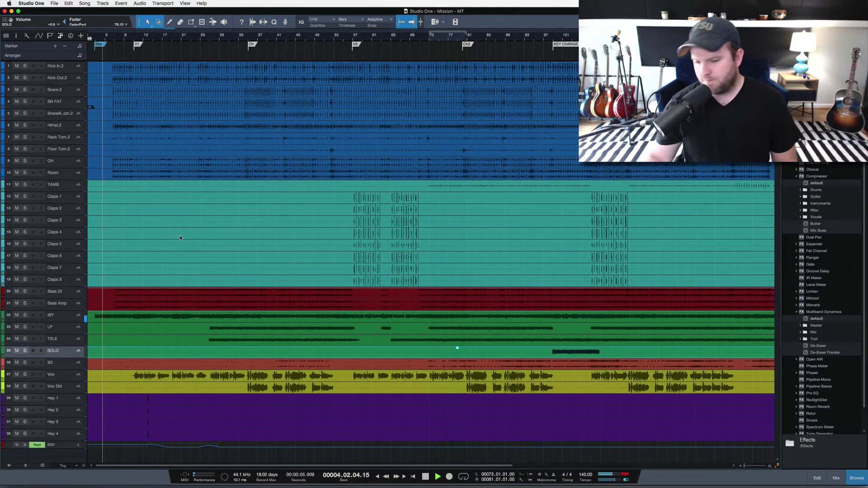
- Open the mixer console during playback, stop the song and bring the electric guitar and vocal channels into view
key("F3")
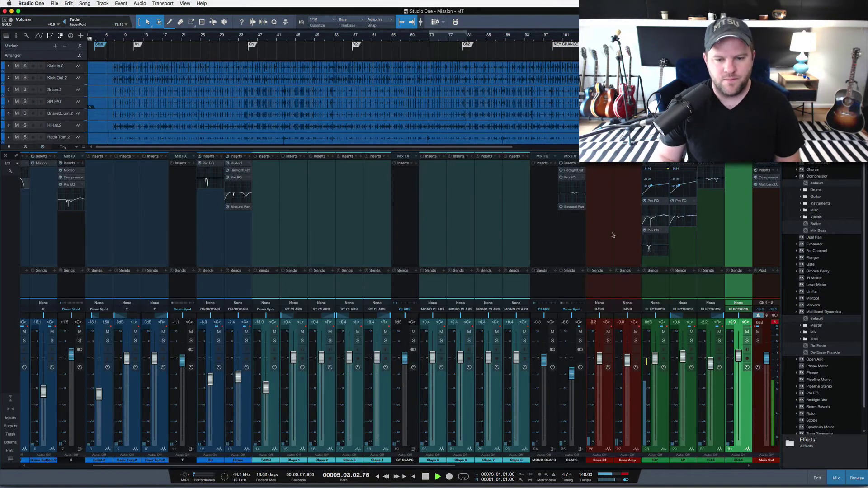
key("space")
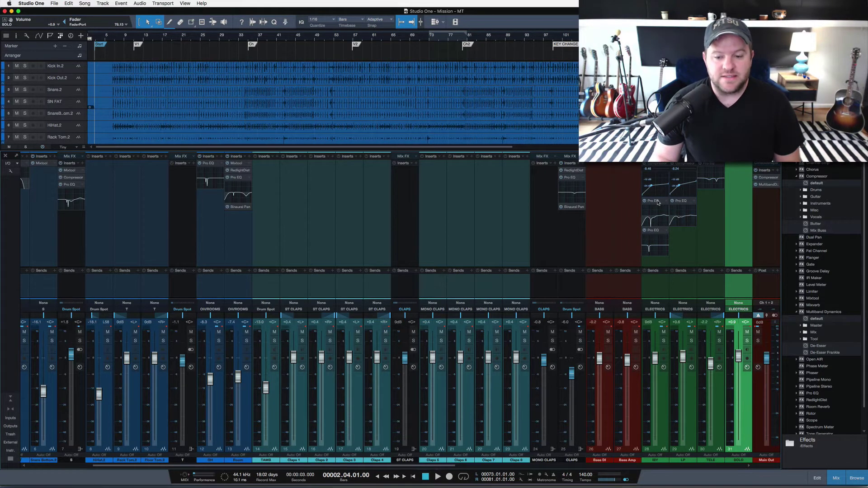
scroll(658, 203, "right", 10)
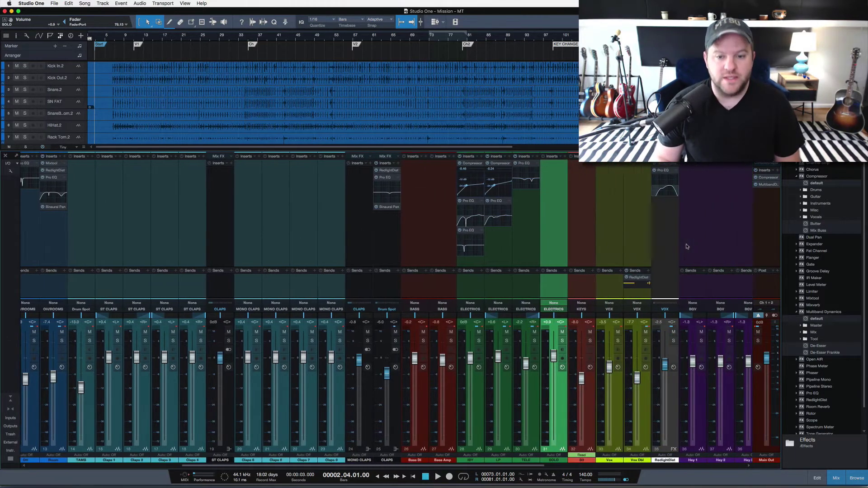
- Open the IBY electric guitar's Pro EQs, compare the third and second inserts, and play the intro through the second Pro EQ
scroll(557, 256, "right", 1)
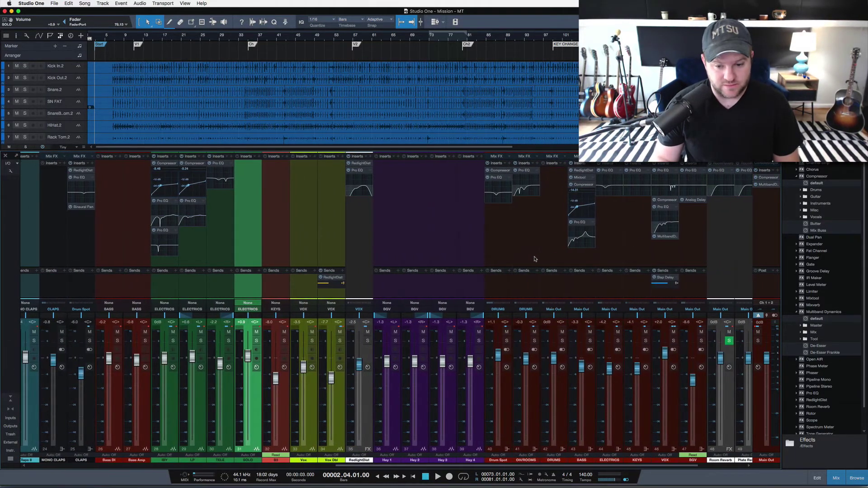
left_click(163, 230)
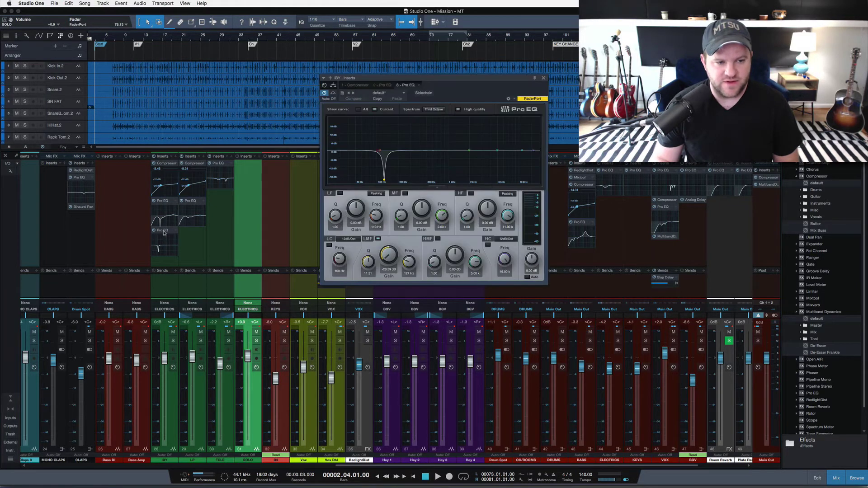
left_click(384, 86)
left_click(409, 85)
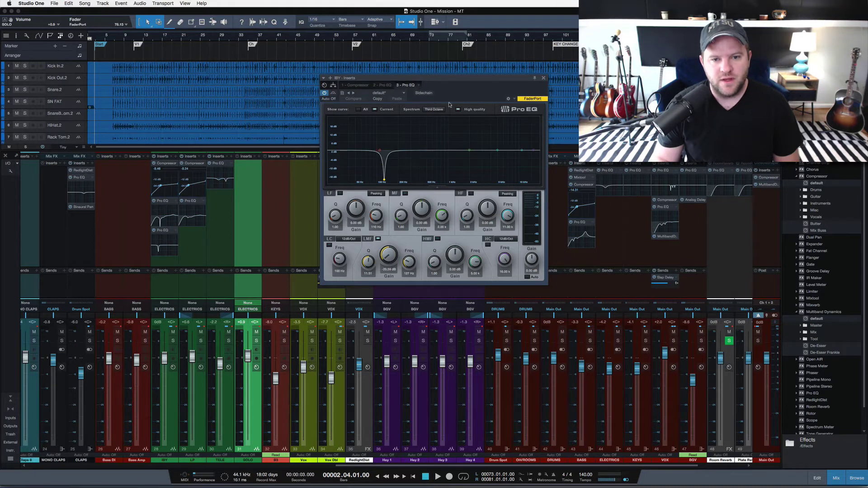
left_click(383, 86)
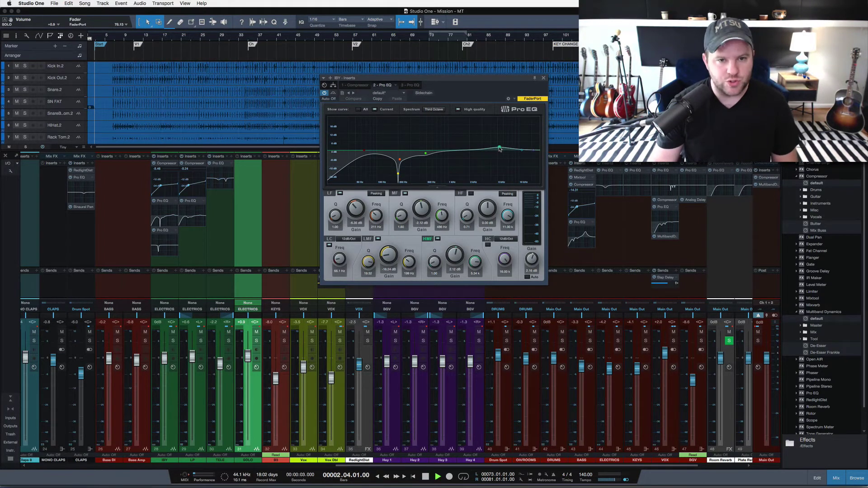
key("space")
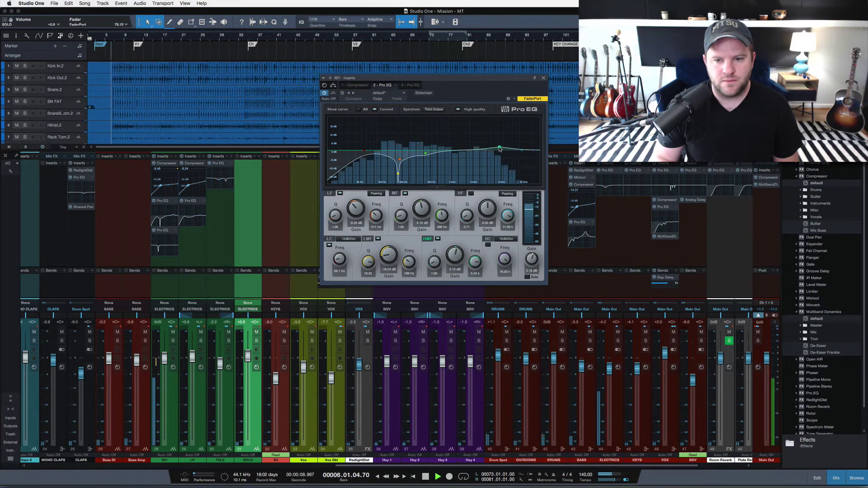
key("space")
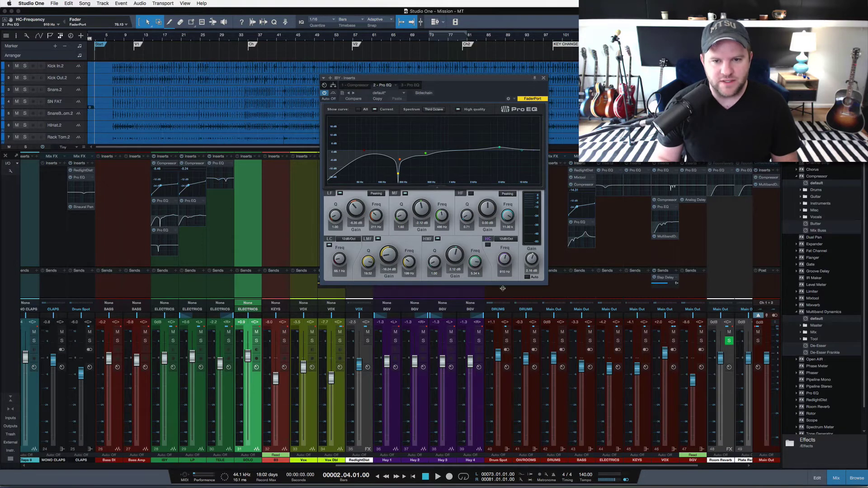
- Try a high-cut filter swept down to the low frequencies on the IBY guitar's second Pro EQ while playing the intro
left_click(488, 246)
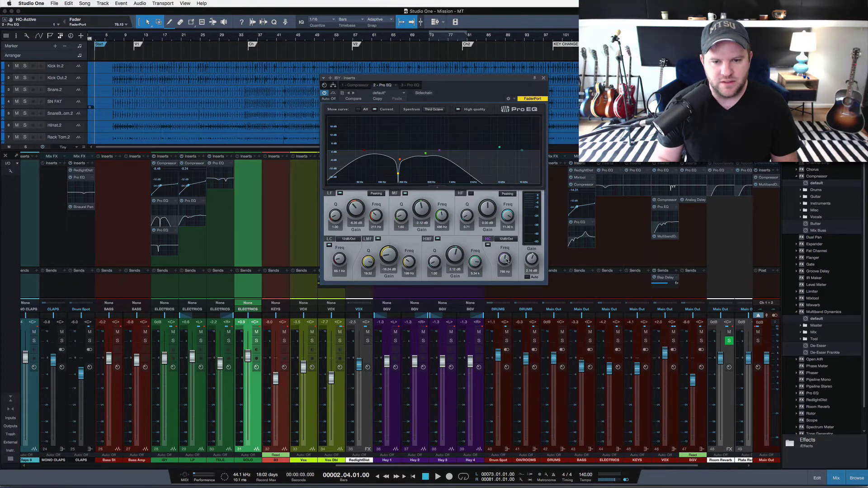
mouse_move(505, 259)
left_mouse_down()
mouse_move(520, 280)
mouse_move(503, 264)
left_mouse_up()
key("space")
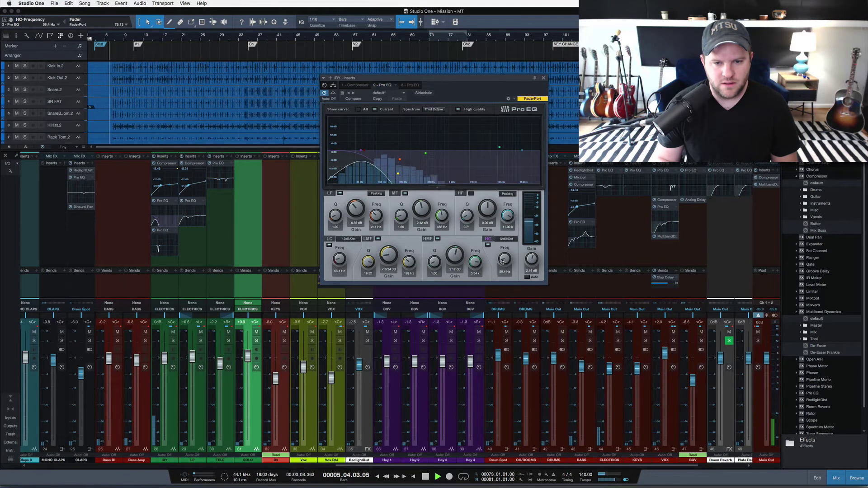
key("space")
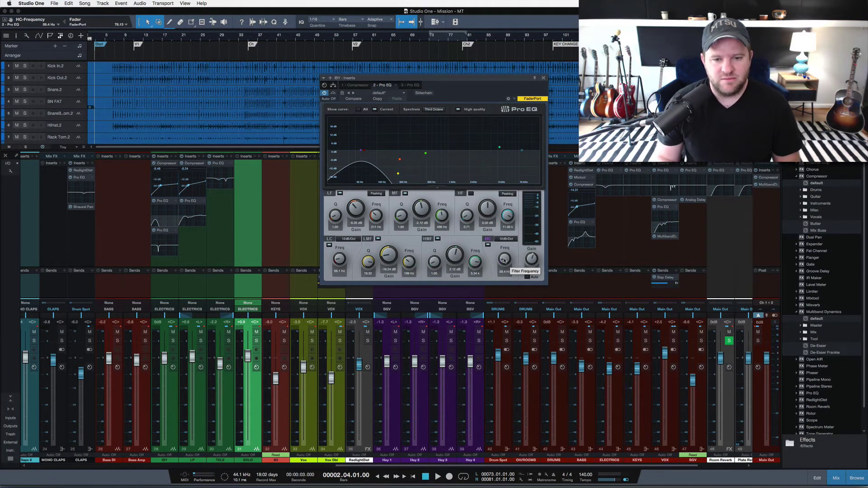
left_click_drag(505, 258, 496, 162)
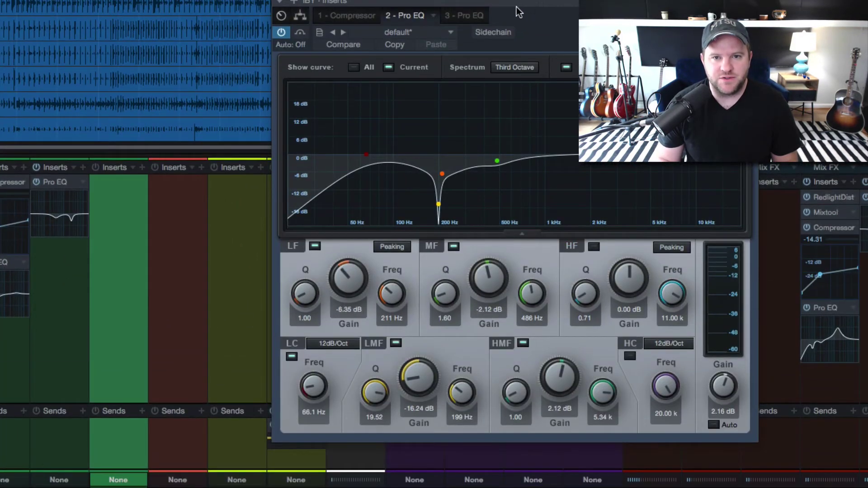
- Reposition the Pro EQ window and raise the IBY guitar's low-cut frequency to 99.3 Hz while checking it against playback
left_click_drag(517, 7, 384, 16)
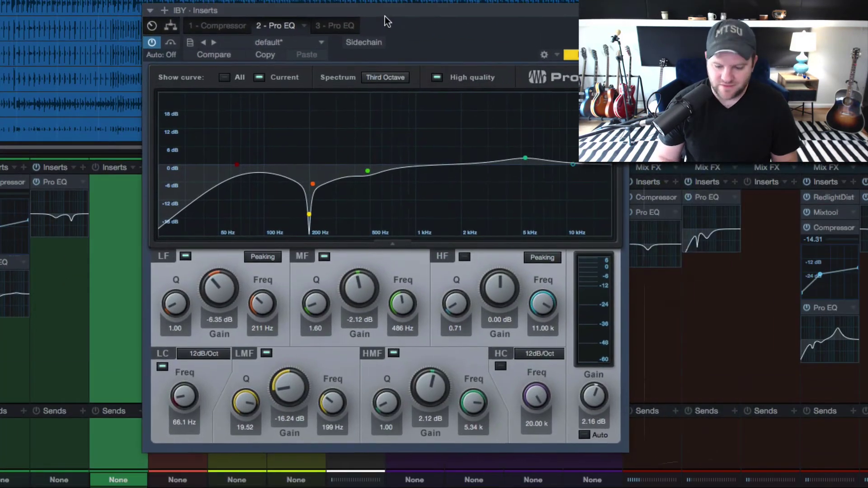
mouse_move(184, 396)
left_mouse_down()
mouse_move(187, 385)
mouse_move(186, 393)
left_mouse_up()
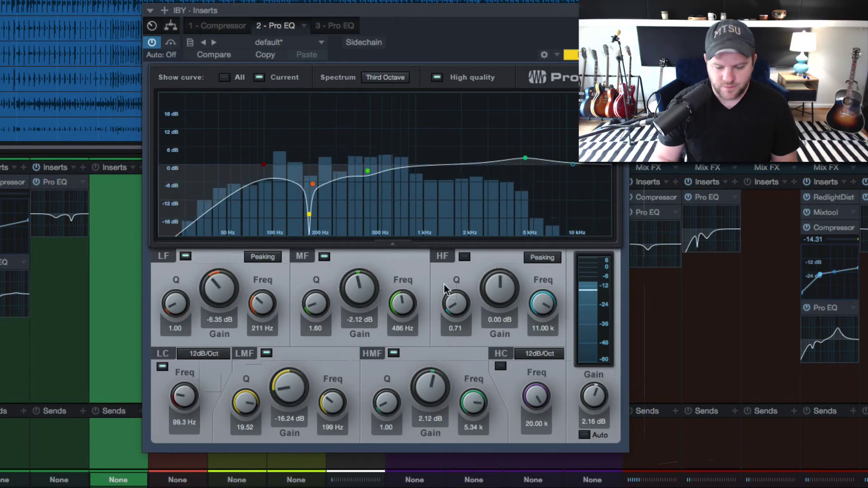
key("space")
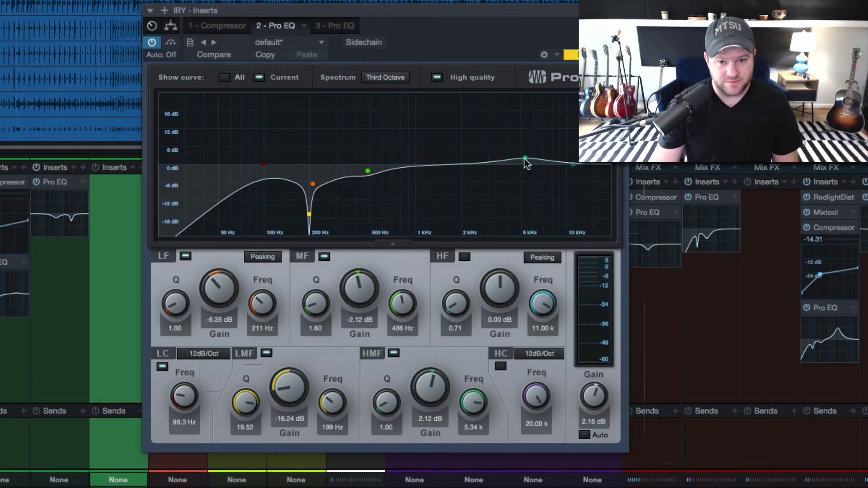
- Boost the IBY guitar's high-mid band by 4.00 dB at 6.10 kHz while listening to the intro, and stop playback
key("space")
mouse_move(526, 163)
left_mouse_down()
mouse_move(493, 143)
mouse_move(542, 133)
mouse_move(537, 155)
left_mouse_up()
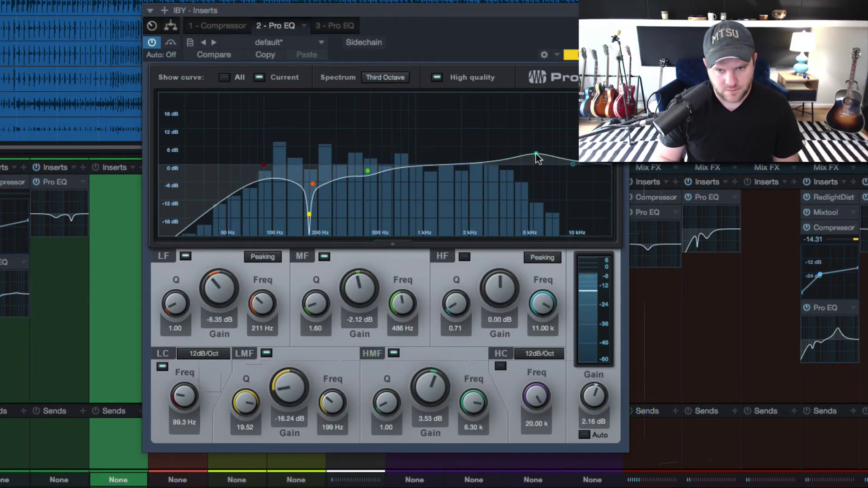
left_click_drag(538, 159, 535, 156)
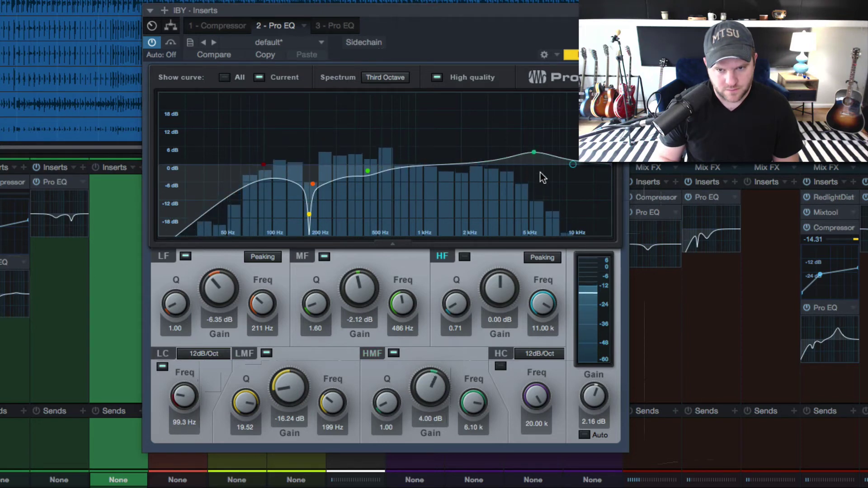
key("space")
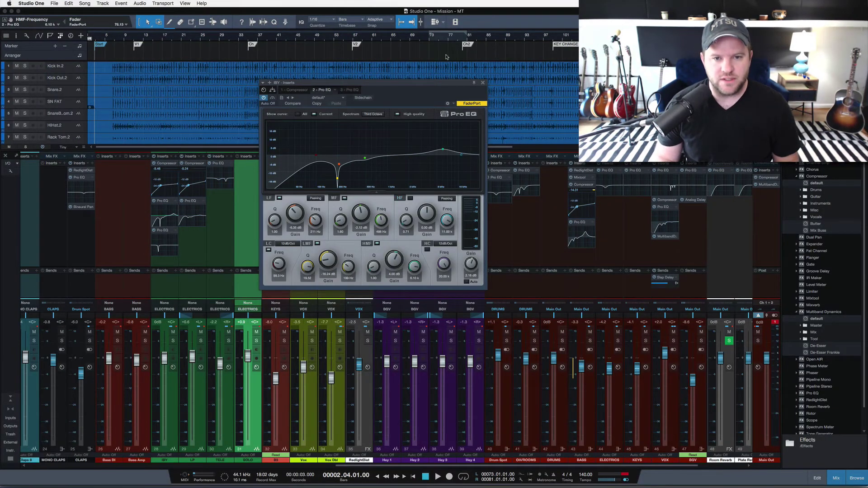
- Close the Pro EQ window and check off "intro guitar a little brighter?" in the Notes mix list
key("super+Tab")
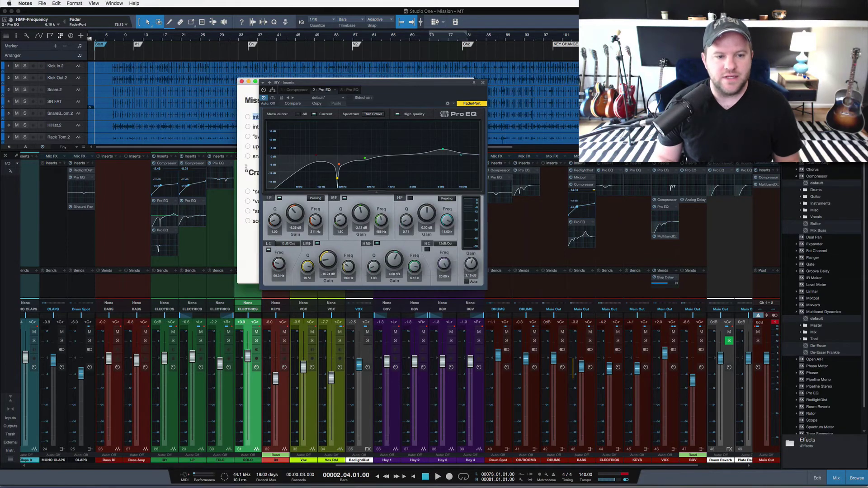
left_click(483, 84)
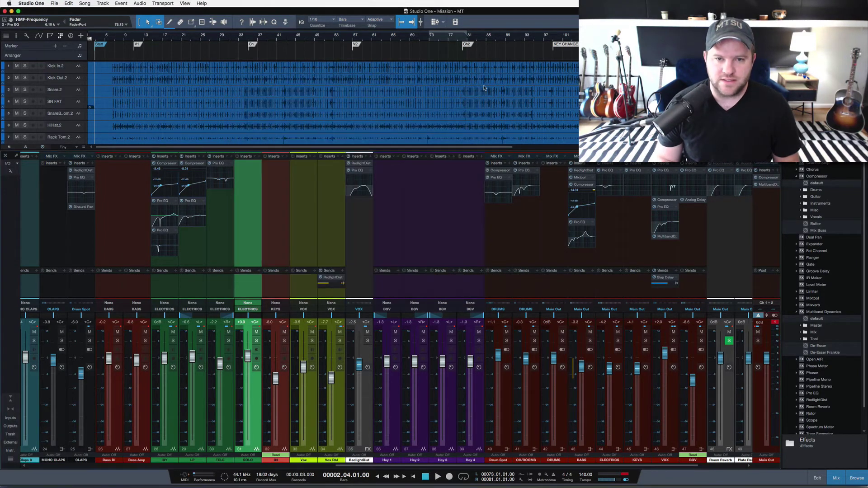
key("super+Tab")
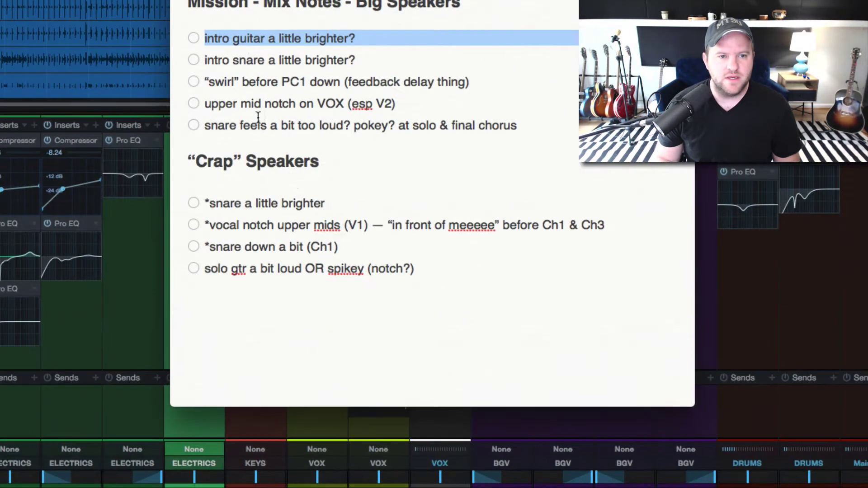
left_click(282, 130)
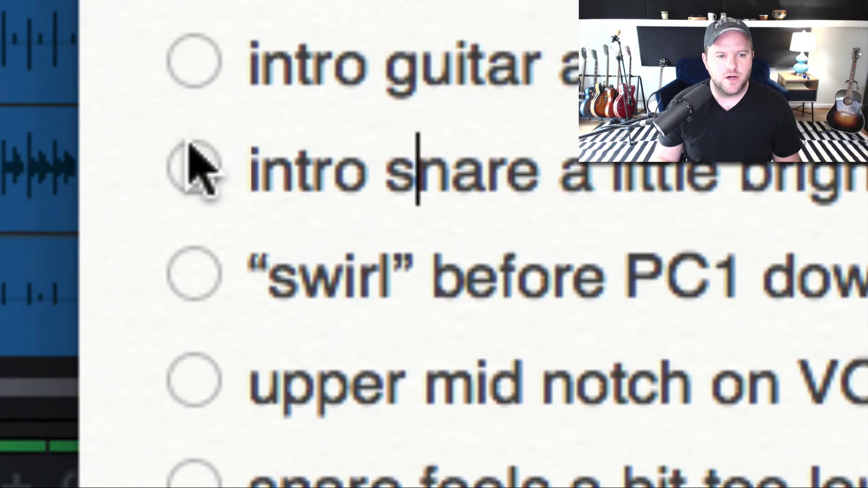
left_click(193, 38)
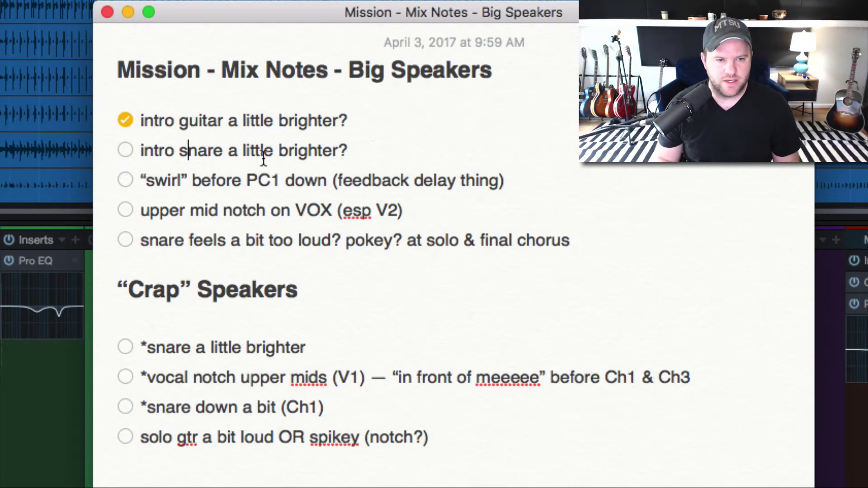
- Highlight the "intro snare a little brighter?" item and the matching "*snare a little brighter" item under “Crap” Speakers
double_click(193, 150)
triple_click(193, 151)
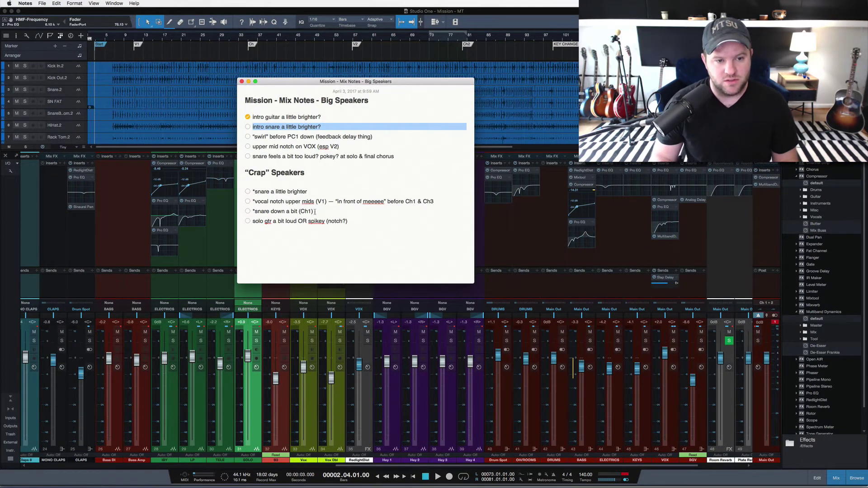
triple_click(270, 193)
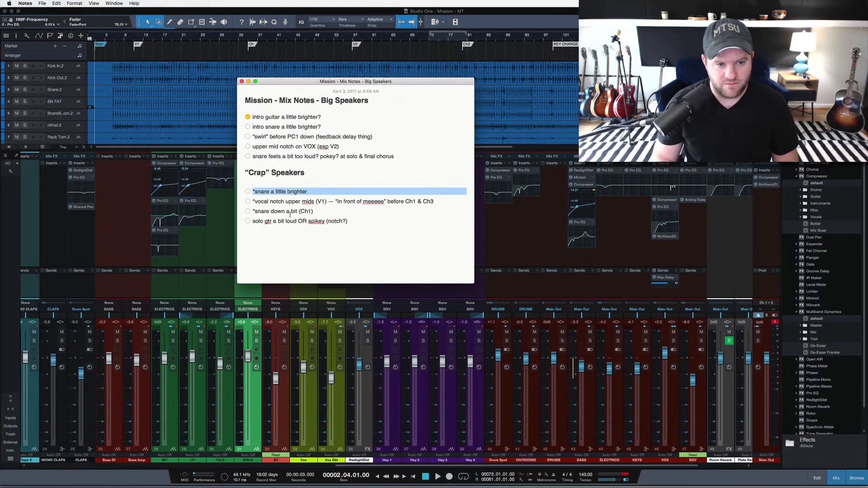
- Return to Studio One, play from the first chorus, and solo the Drum Spot and OH/Rooms buses in turn to compare the drums
key("super+Tab")
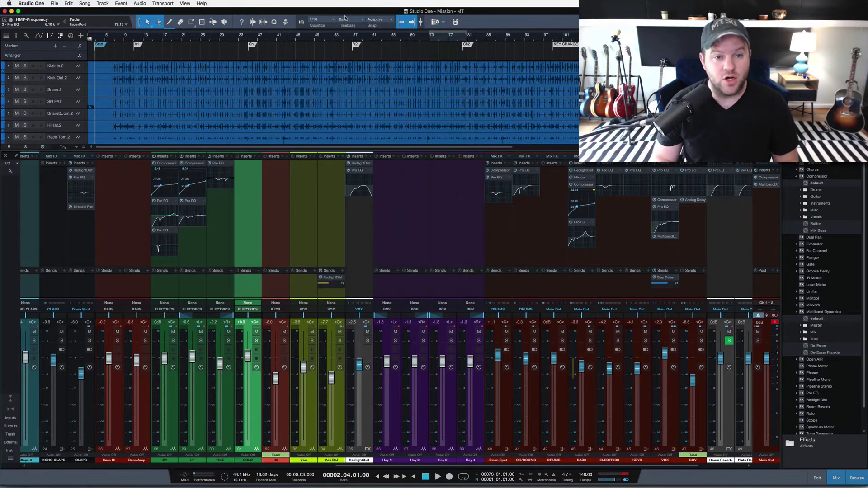
left_click(249, 40)
key("space")
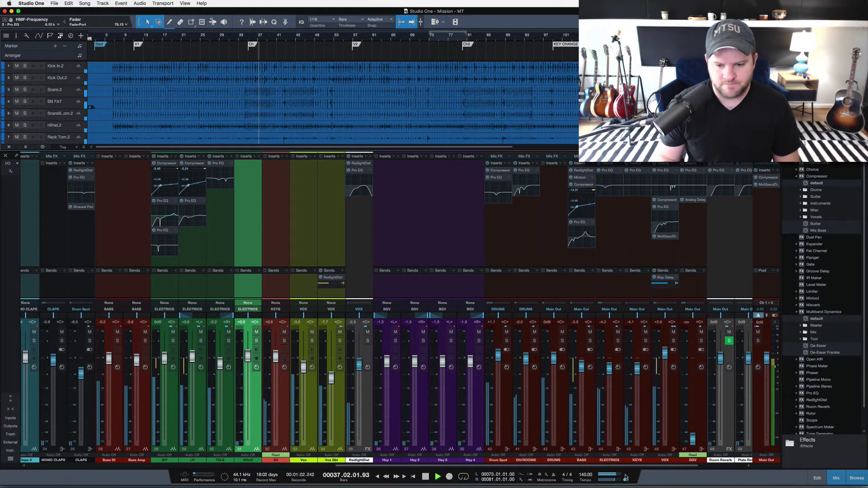
left_click(507, 341)
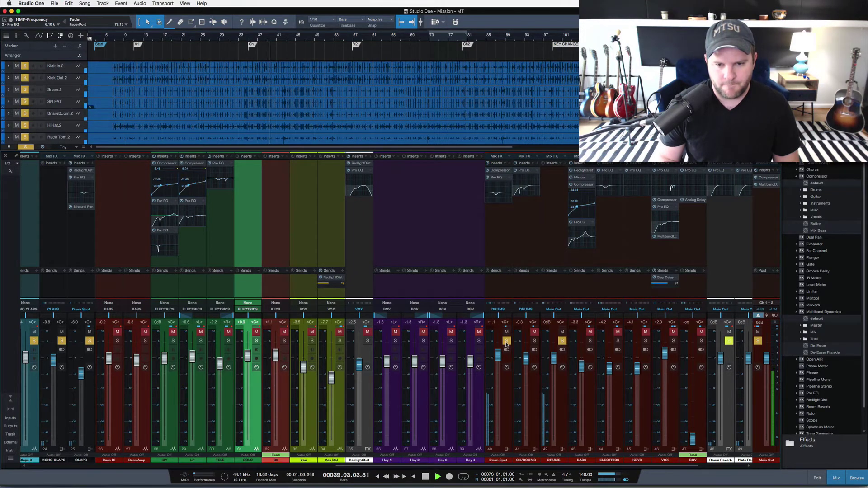
left_click(507, 342)
left_click(534, 341)
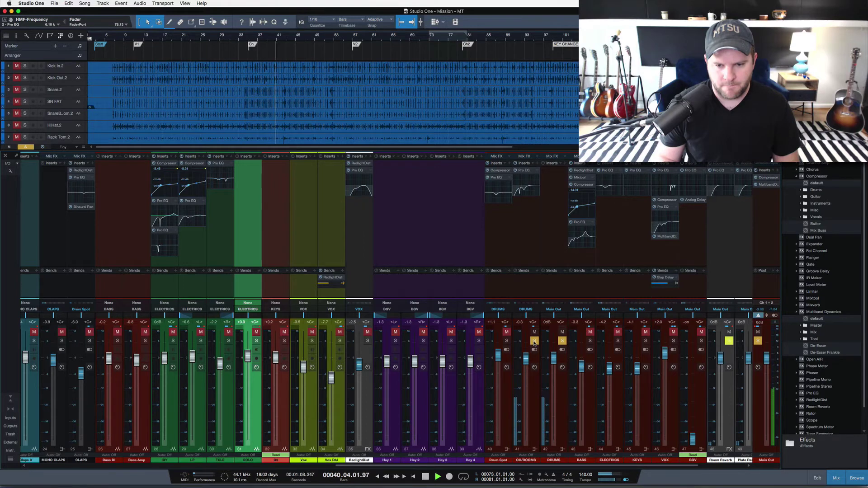
left_click(535, 341)
left_click(507, 342)
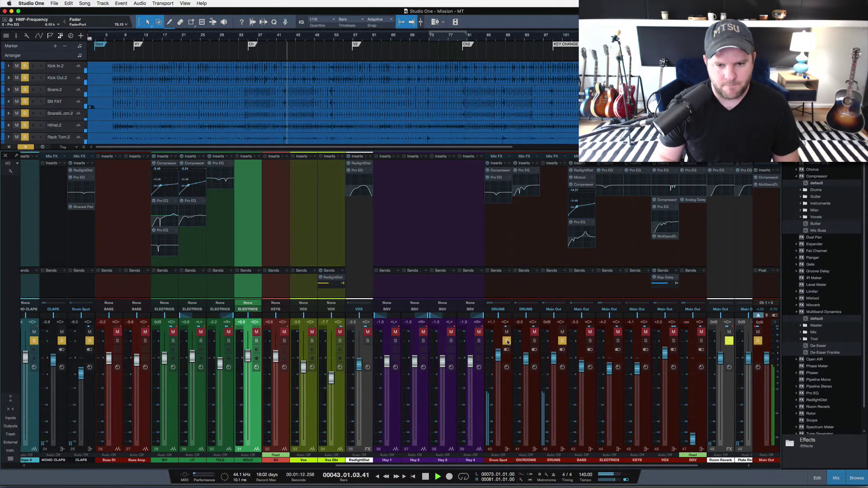
left_click(506, 342)
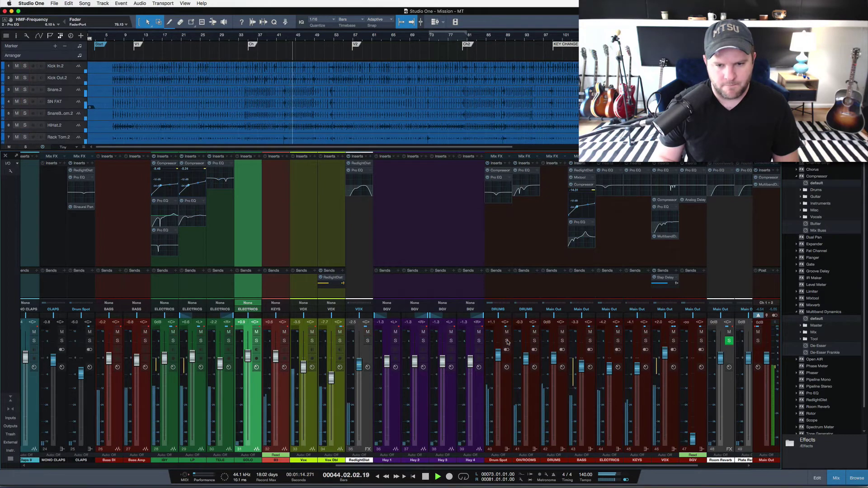
- Solo the snare bus among the drum channels during playback, and stop the song after listening to it
scroll(274, 234, "left", 7)
scroll(274, 234, "left", 10)
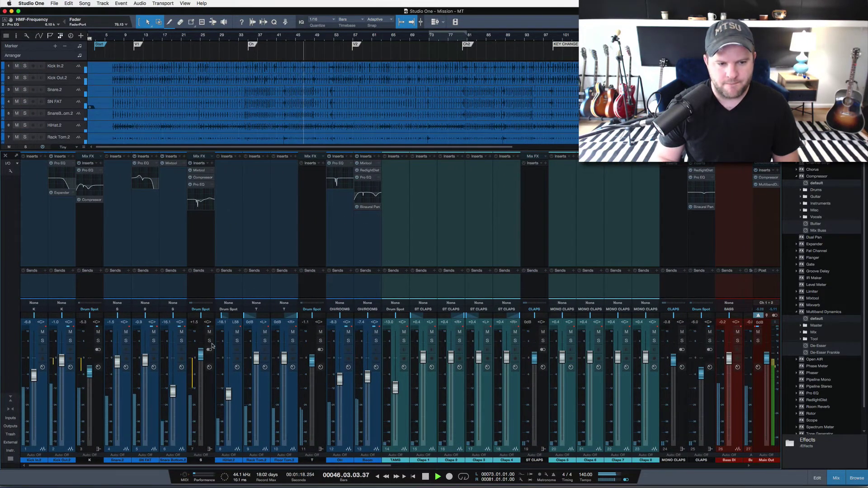
left_click(209, 342)
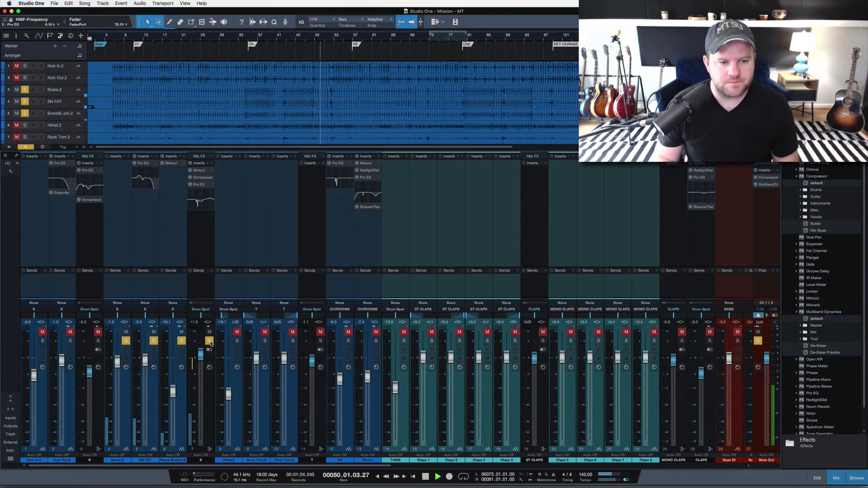
key("space")
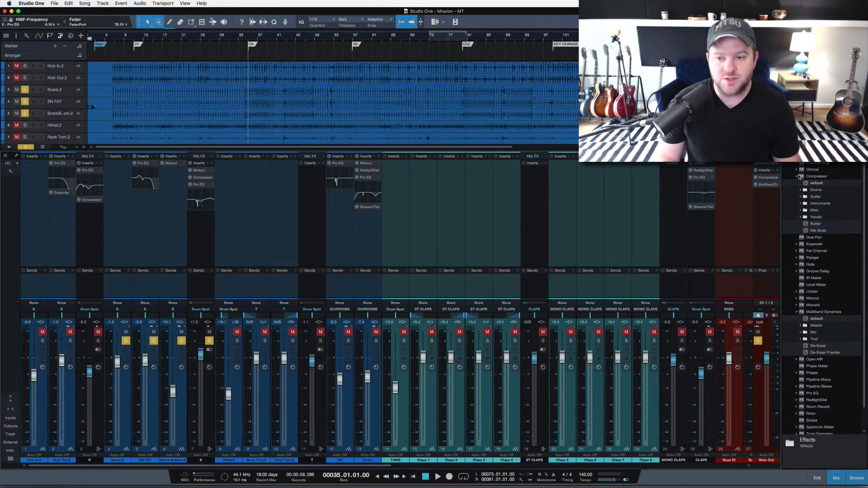
- Collapse the Compressor presets in the effects browser and lower the snare bus level to +0.6 dB
left_click(816, 176)
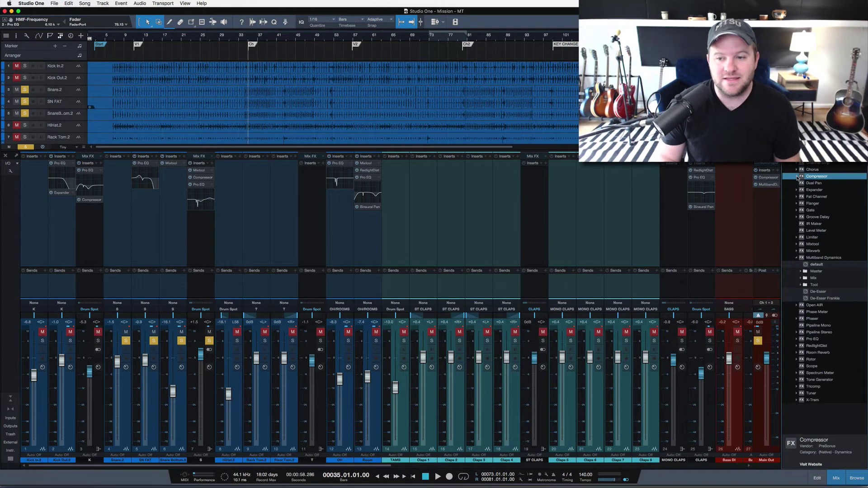
left_click(200, 251)
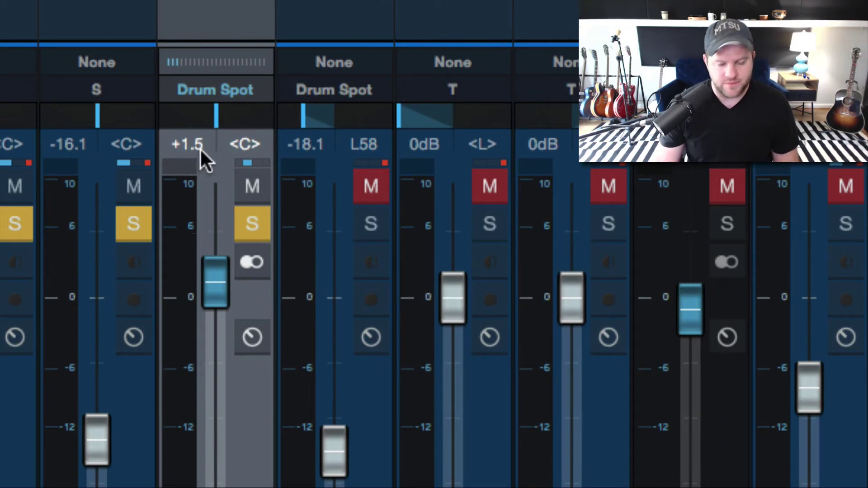
scroll(200, 148, "down", 10)
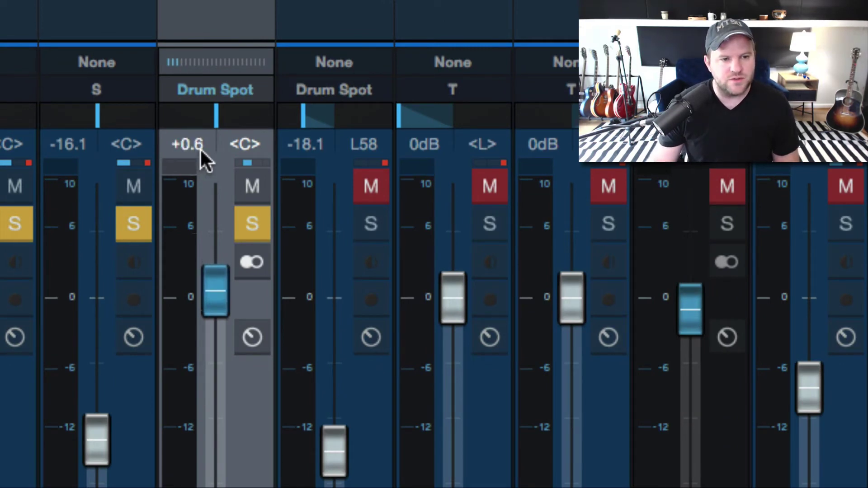
- Lower the snare bus level to -0.5 dB and clear all soloed channels
scroll(200, 148, "down", 5)
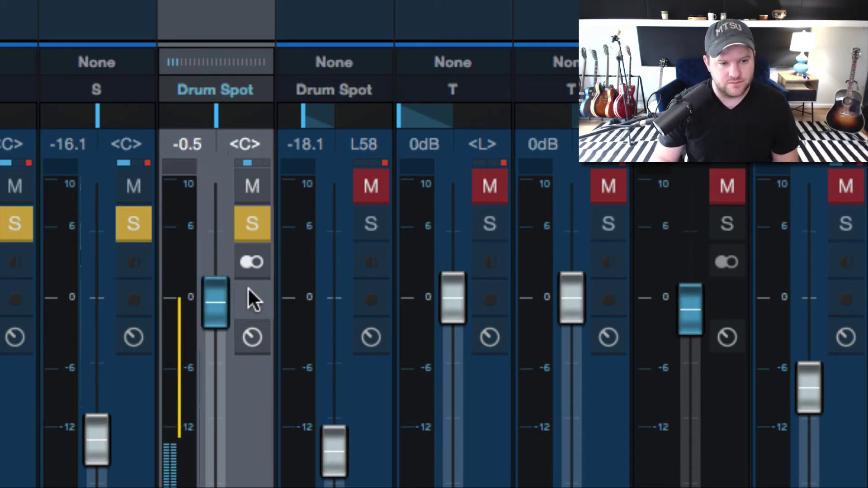
key("shift+alt+s")
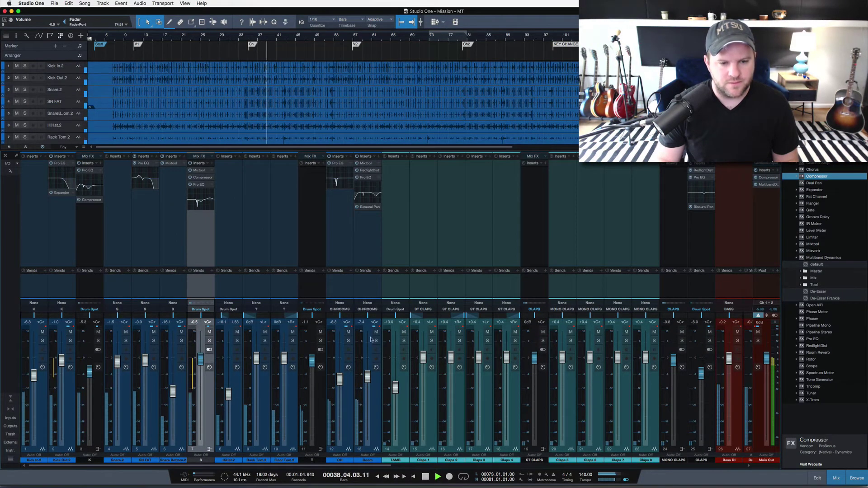
- During playback, compare the soloed OH channel with the soloed Snare, SN FAT, Snare Bottom and snare bus channels, and clear the solos
left_click(349, 341)
left_click(348, 340)
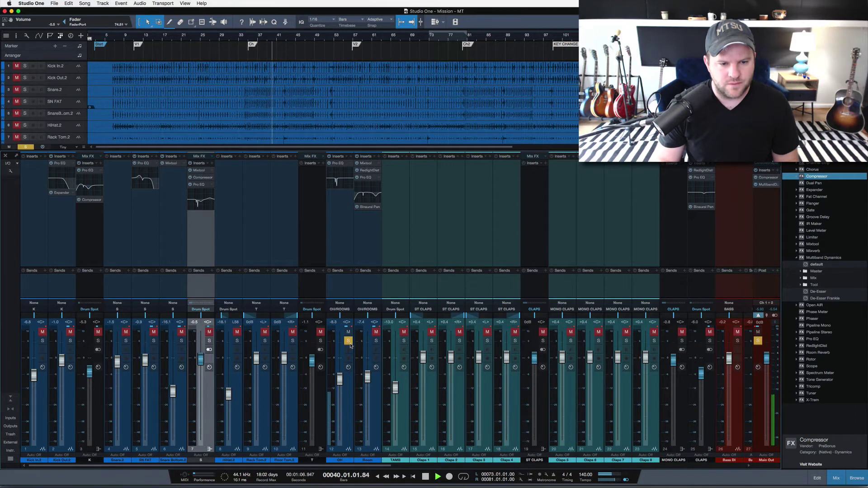
left_click(126, 341)
left_click(154, 340)
left_click(182, 340)
left_click(209, 340)
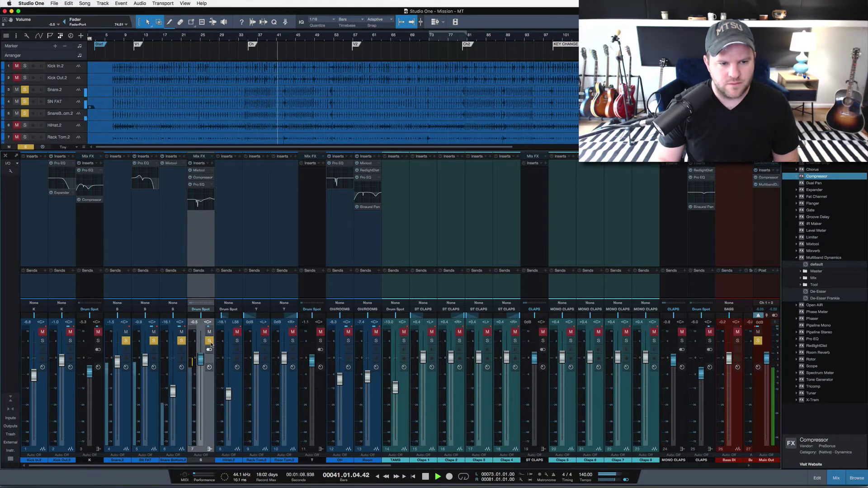
left_click(210, 341, "alt")
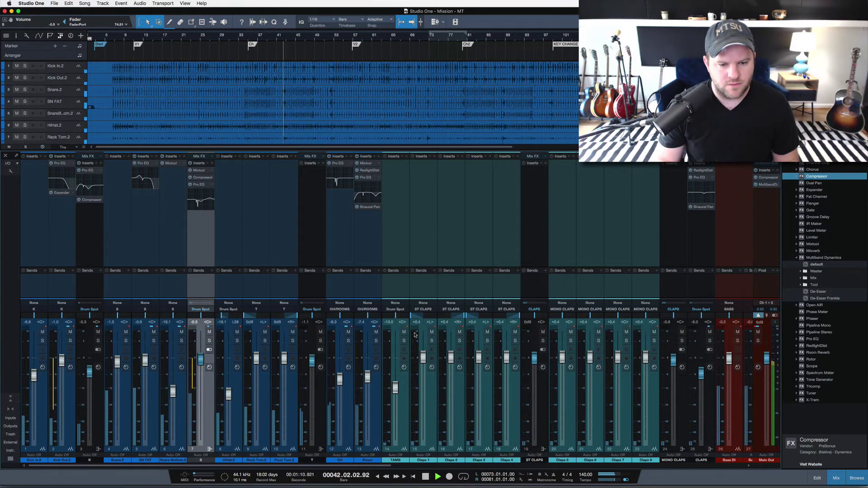
- Solo the Room and OH channels one after the other during playback, clear the solo, and stop the song
left_click(376, 340)
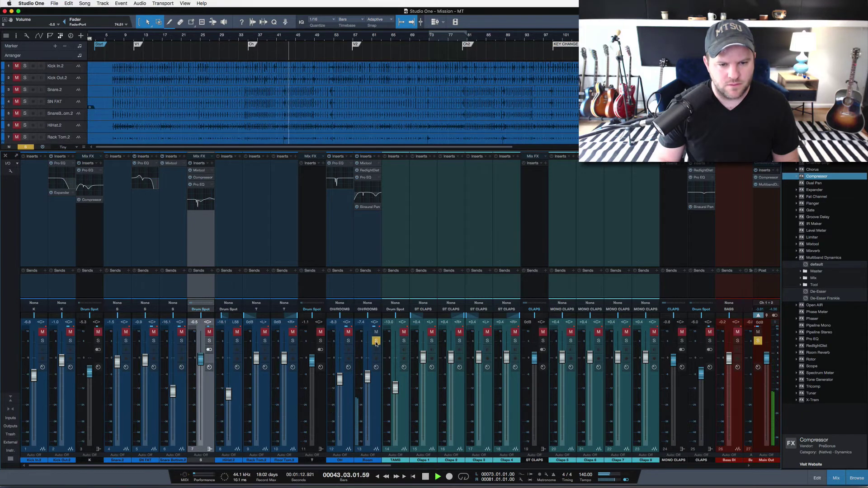
left_click(377, 341)
left_click(348, 340)
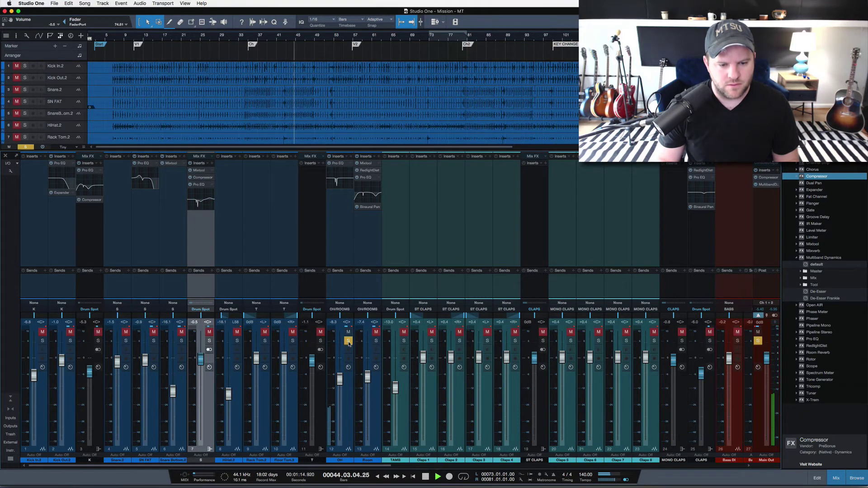
left_click(348, 341)
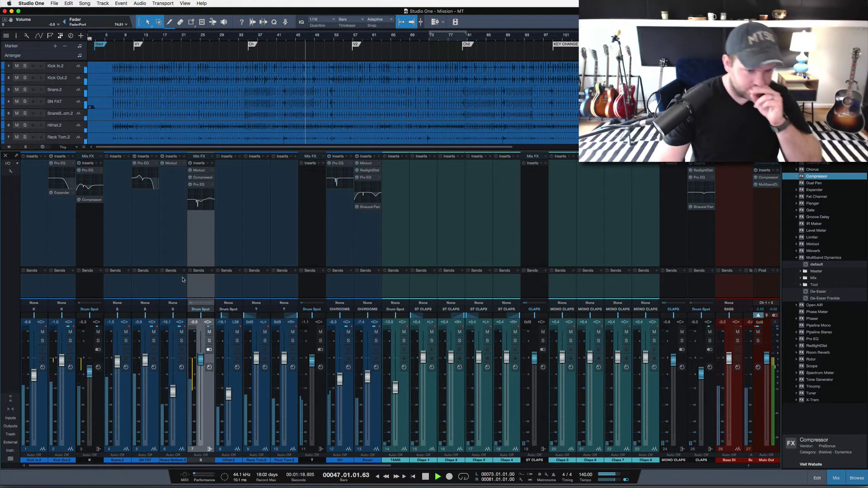
key("space")
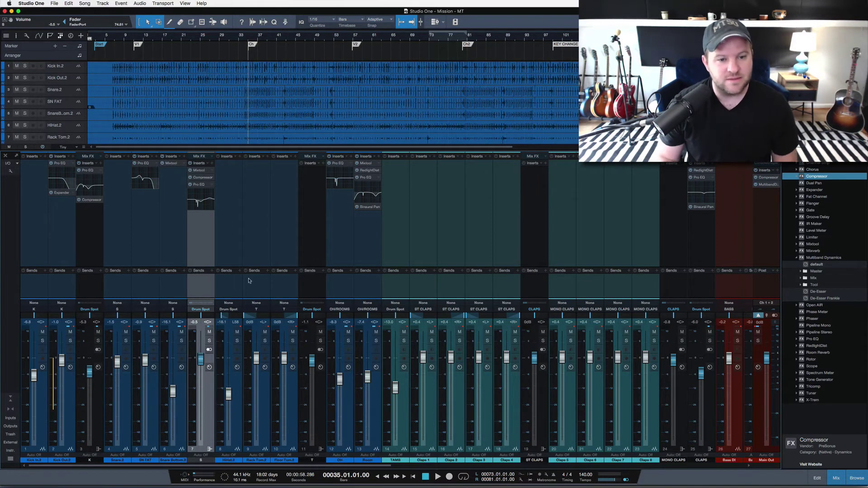
- Open the Pro EQ on the OH channel, move the mix notes clear of it to review the snare items, and hide the notes
left_click(344, 286)
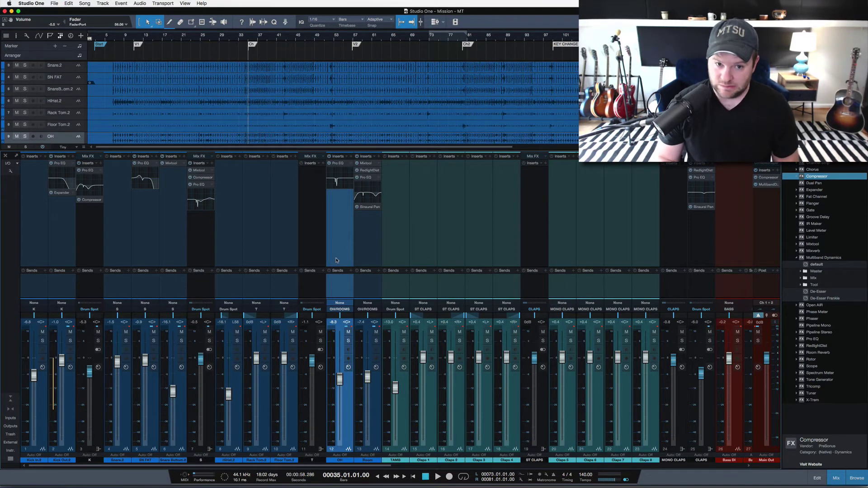
left_click(338, 164)
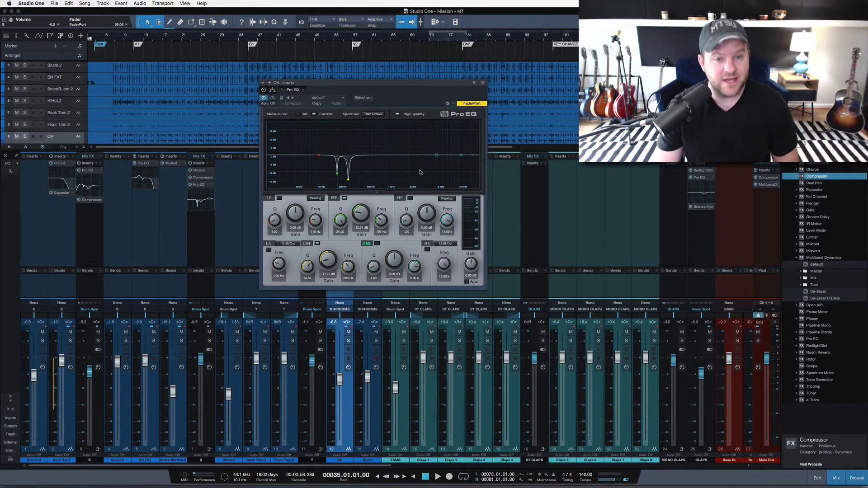
key("super+Tab")
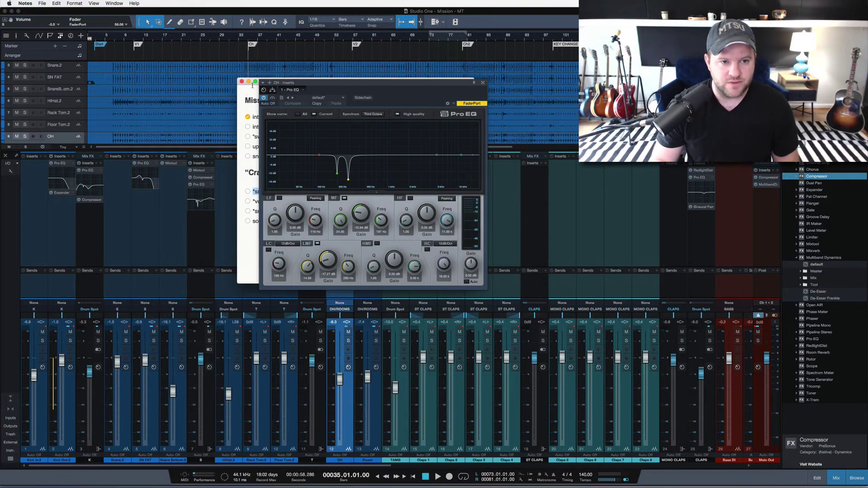
left_click_drag(324, 83, 113, 80)
left_click(383, 111)
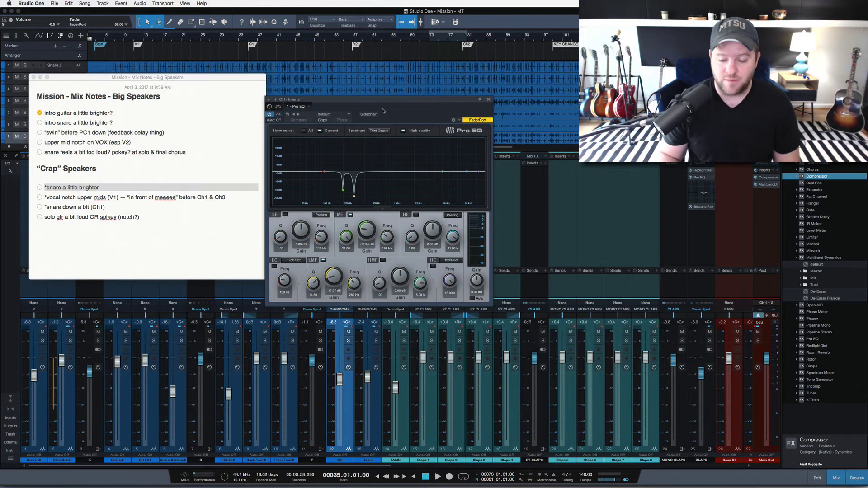
key("super+Tab")
key("super+h")
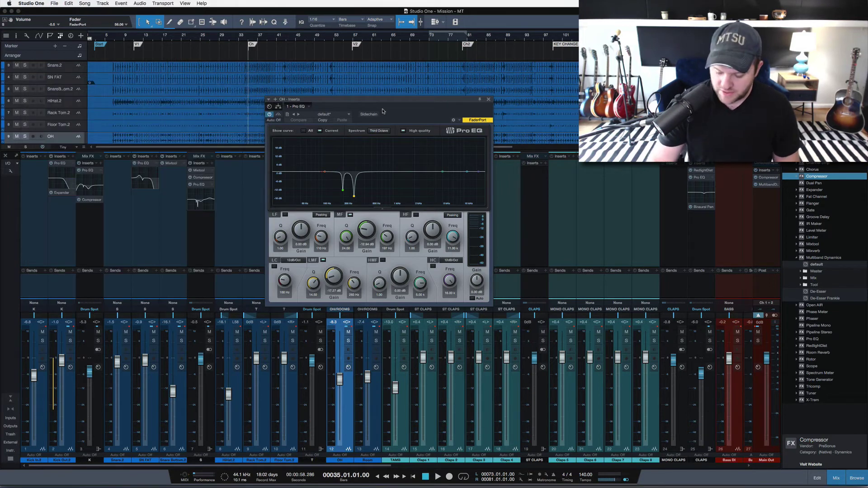
- Play the first chorus, boost the OH Pro EQ's HMF band about 3 dB around 5 kHz, and compare the band off and on
key("space")
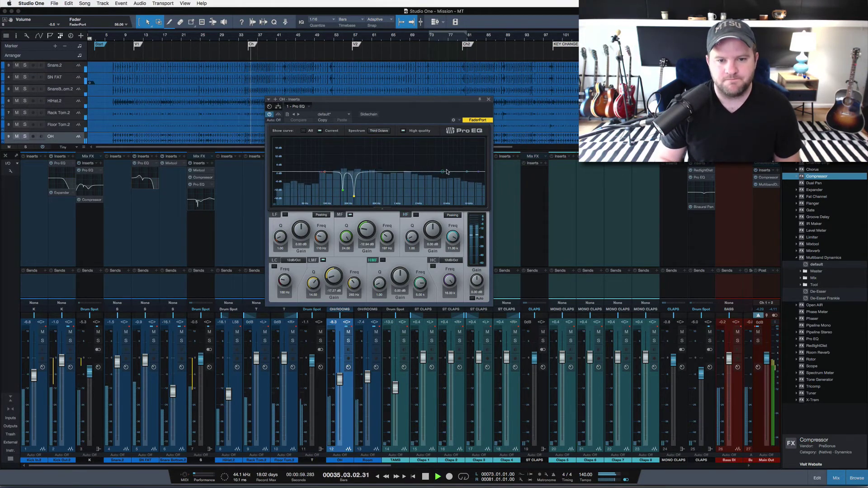
mouse_move(443, 171)
left_mouse_down()
mouse_move(442, 154)
mouse_move(417, 149)
mouse_move(440, 155)
mouse_move(443, 168)
left_mouse_up()
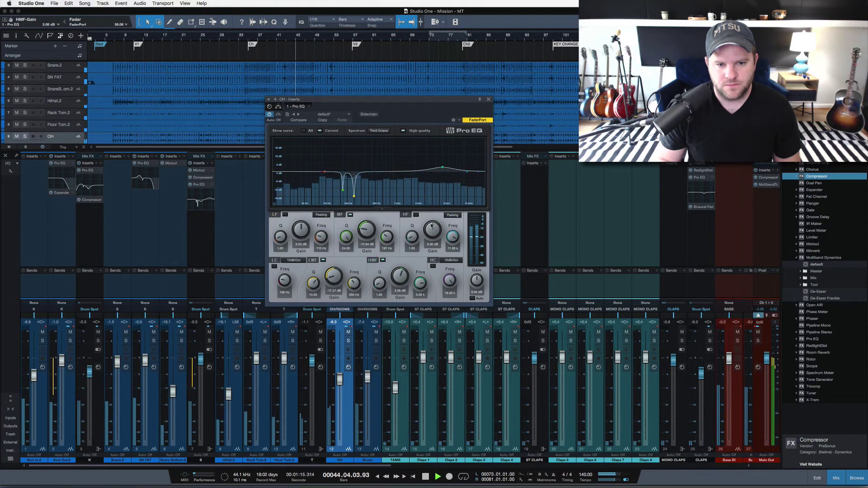
left_click(384, 261)
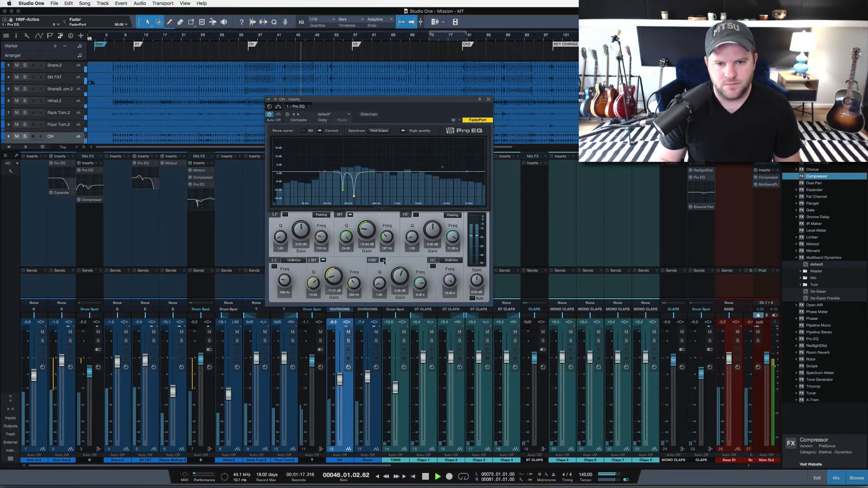
left_click(384, 261)
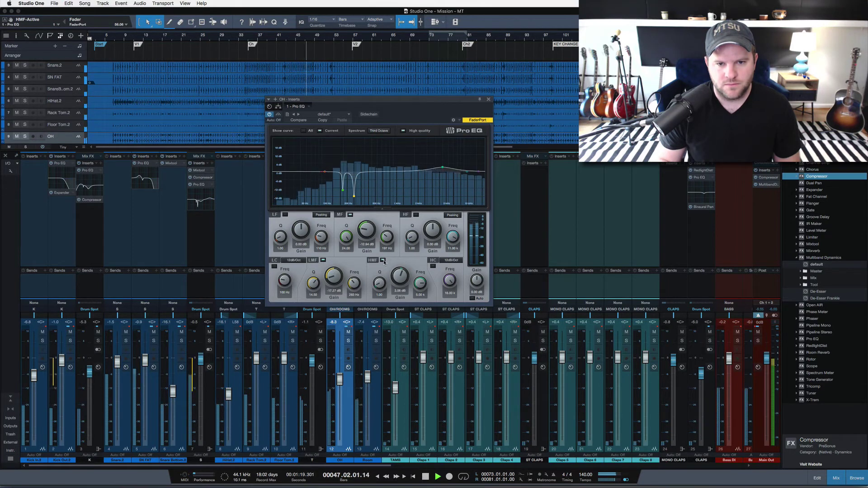
key("space")
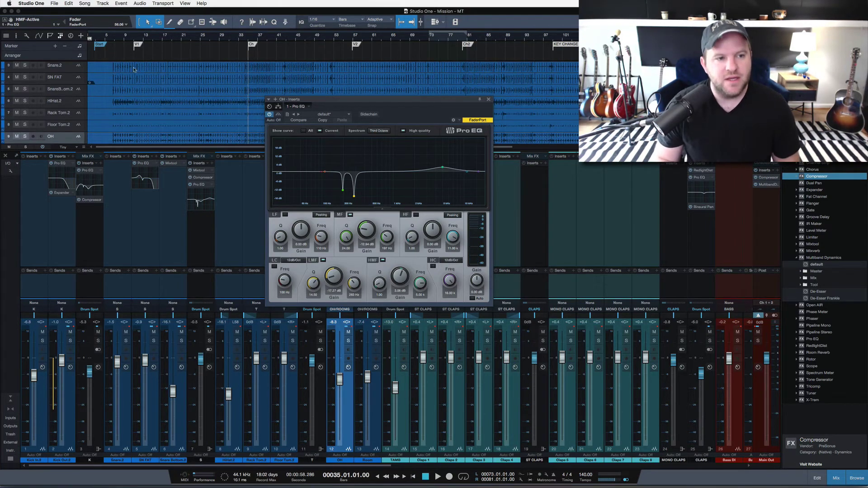
- Play the song from around bar 7 and raise the Snare Bottom channel to -7.7 dB, stopping playback after listening
left_click(113, 41)
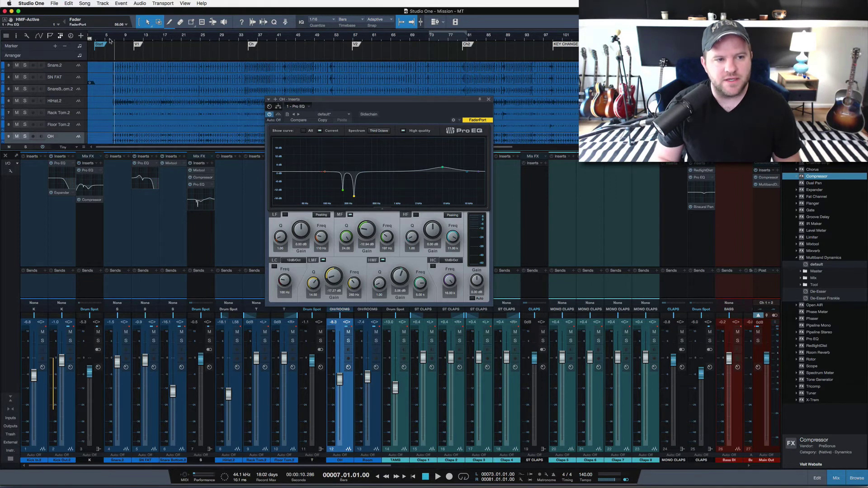
key("space")
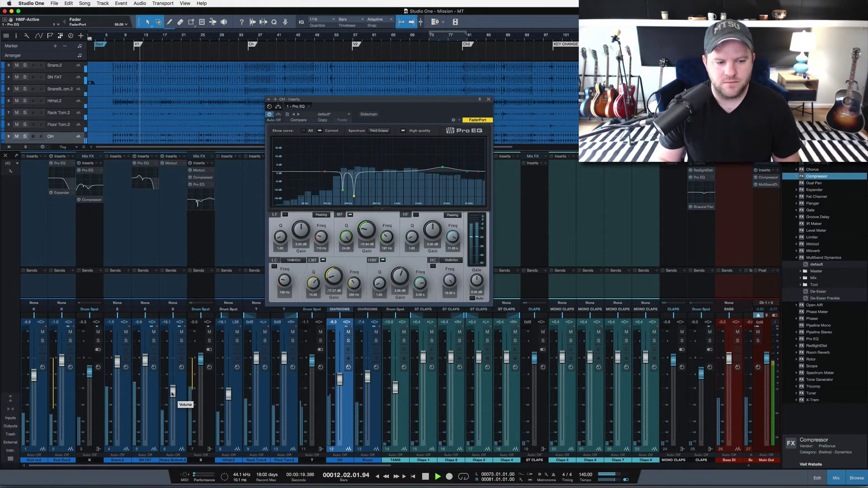
mouse_move(172, 394)
left_mouse_down()
mouse_move(173, 355)
mouse_move(172, 380)
left_mouse_up()
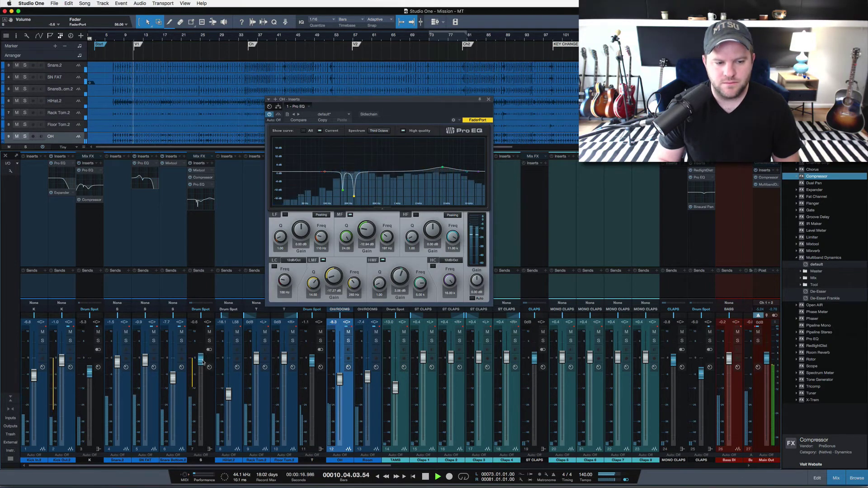
key("space")
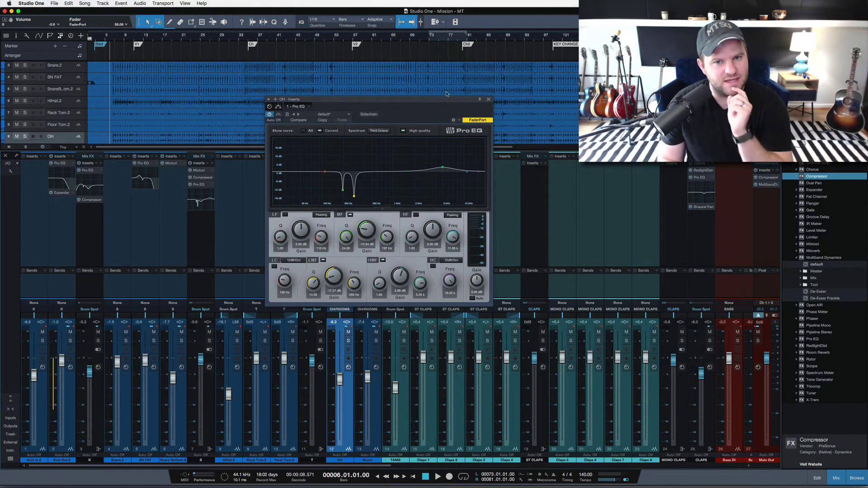
- Close the Pro EQ, switch to Notes, and check off all four snare items under both Big Speakers and “Crap” Speakers
left_click(489, 100)
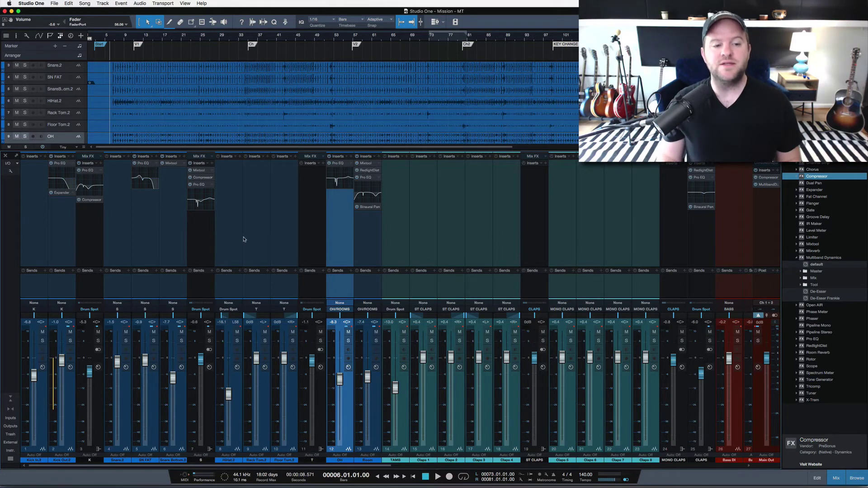
key("super+Tab")
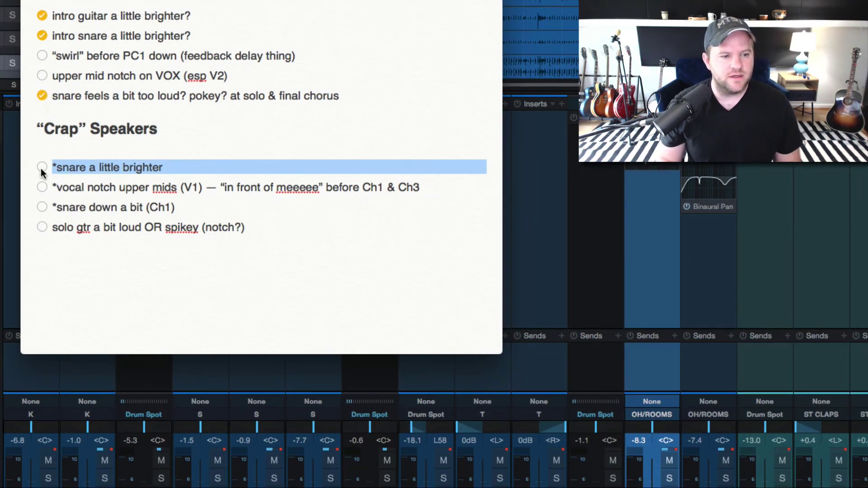
left_click(48, 188)
left_click(41, 208)
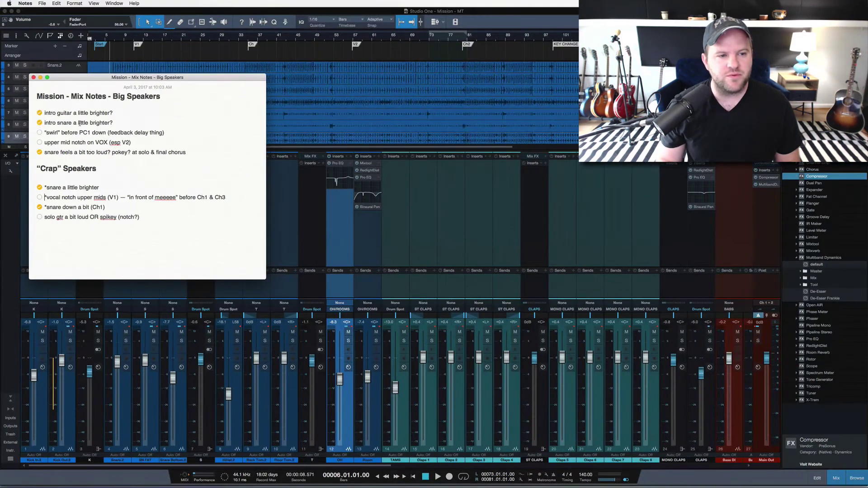
- Return to Studio One, hide the mixer, and enlarge the BGV volume automation lane around the swell at bar 27
left_click(389, 18)
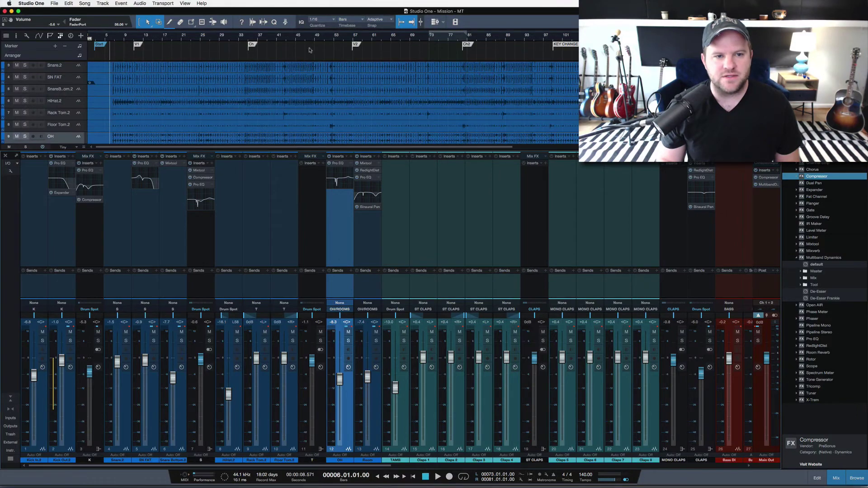
key("F3")
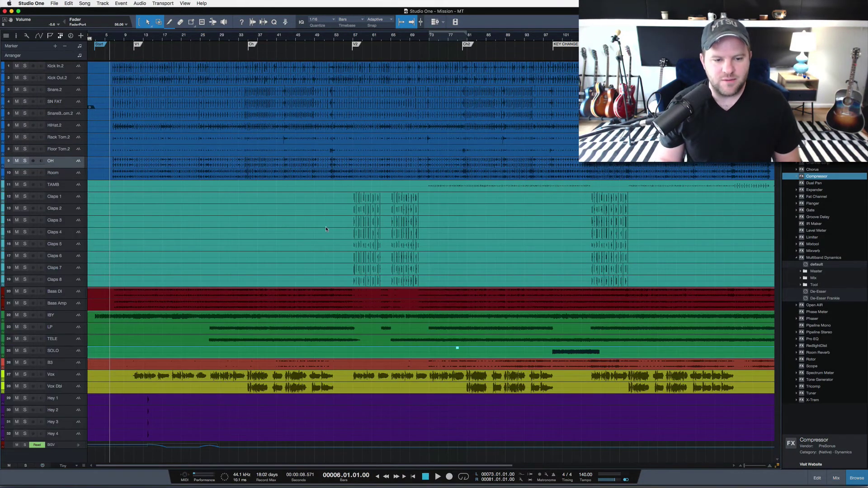
scroll(278, 424, "up", 5)
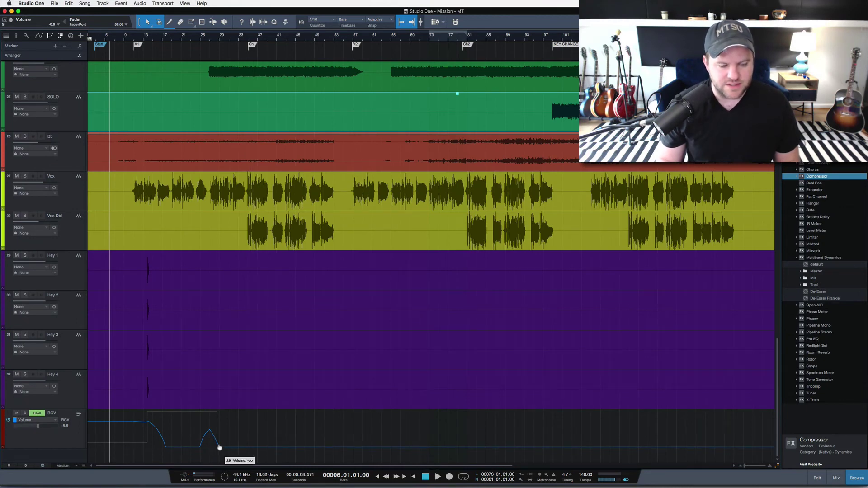
key("shift+e")
key("shift+e")
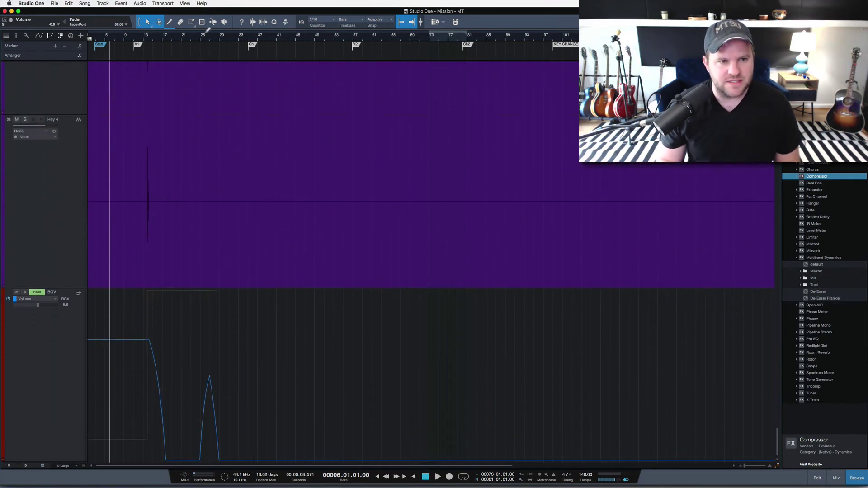
left_click_drag(205, 41, 208, 66)
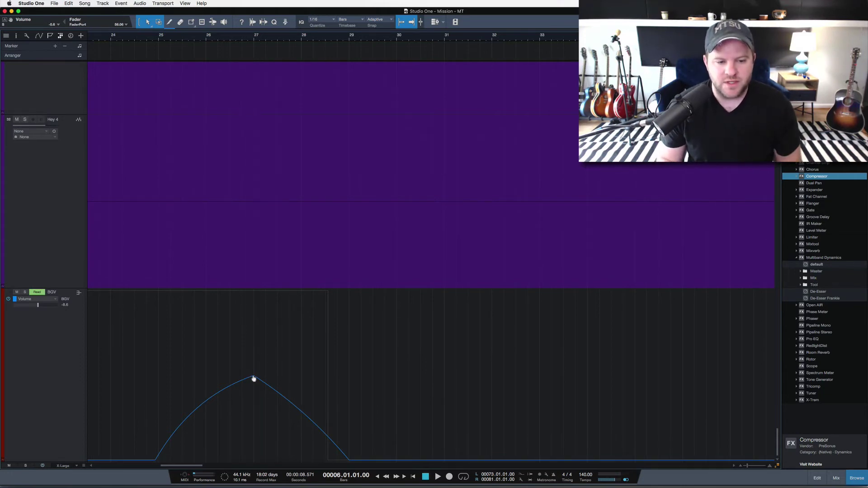
- Position the playback cursor at bar 27 and slightly lower the peak automation point of the BGV volume swell
left_click(121, 395)
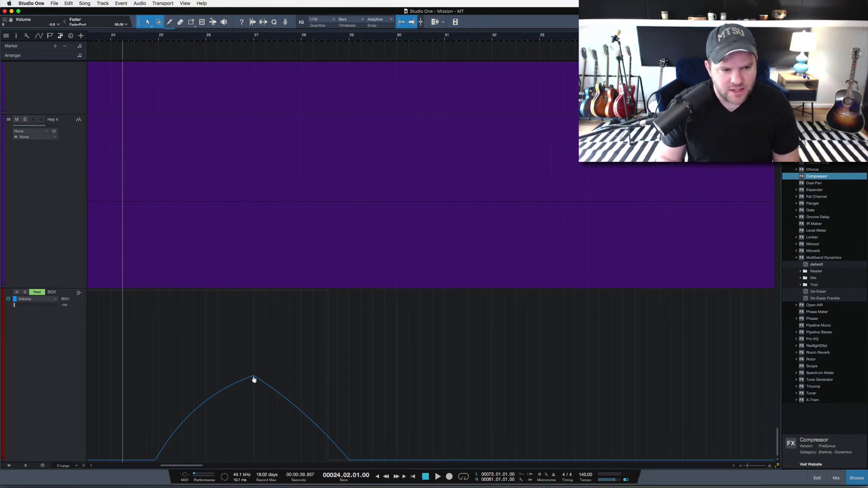
left_click(252, 401)
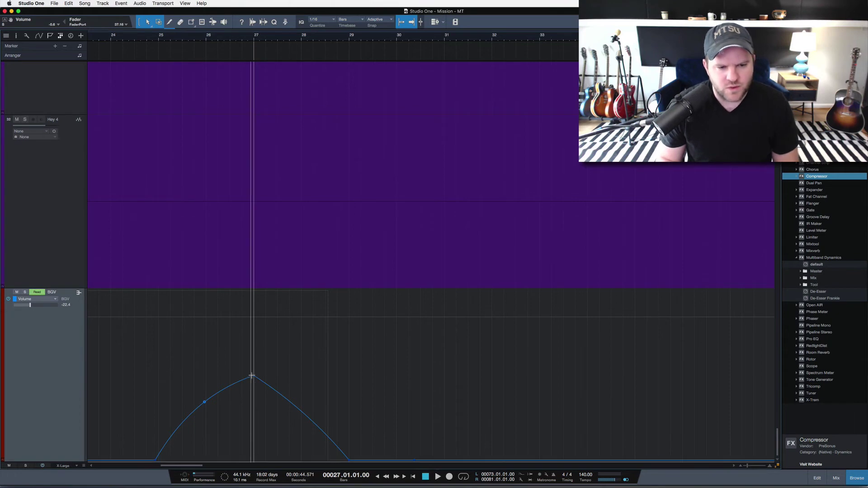
mouse_move(255, 379)
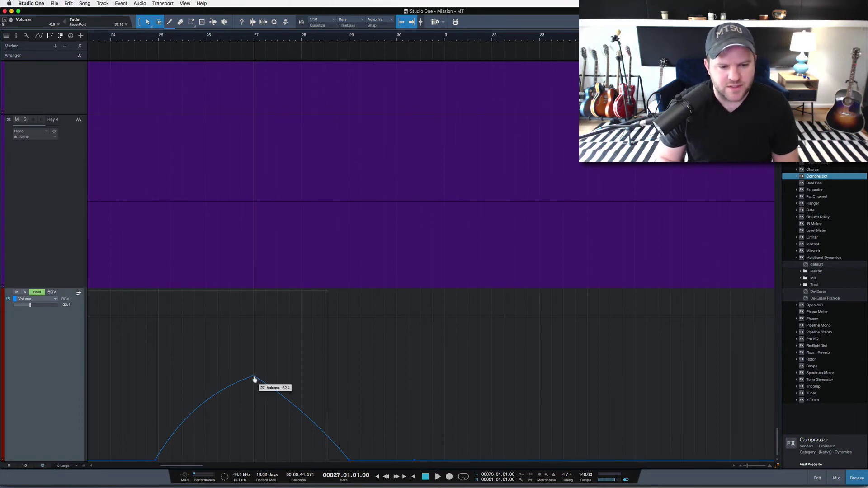
left_click_drag(255, 380, 255, 387)
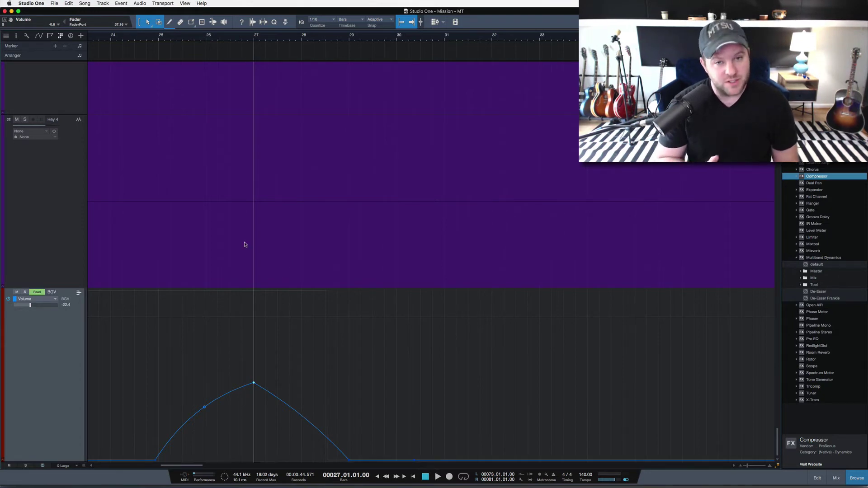
- Check the remaining vocal notch items in Notes, return to Studio One, and fit the whole song in the arrangement
key("super+Tab")
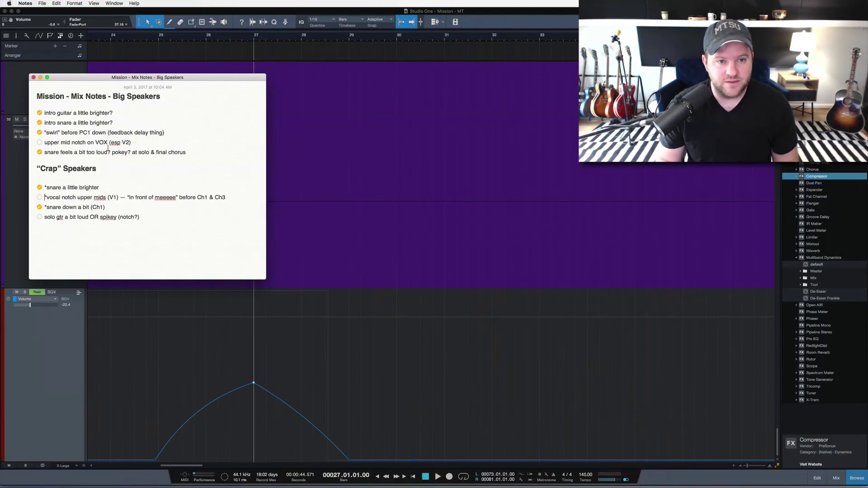
left_click(310, 12)
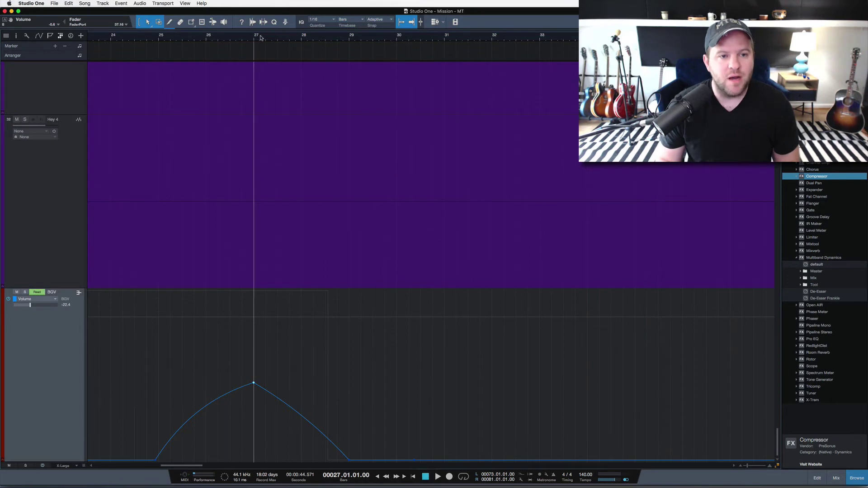
left_click_drag(261, 37, 256, 3)
scroll(242, 128, "down", 1)
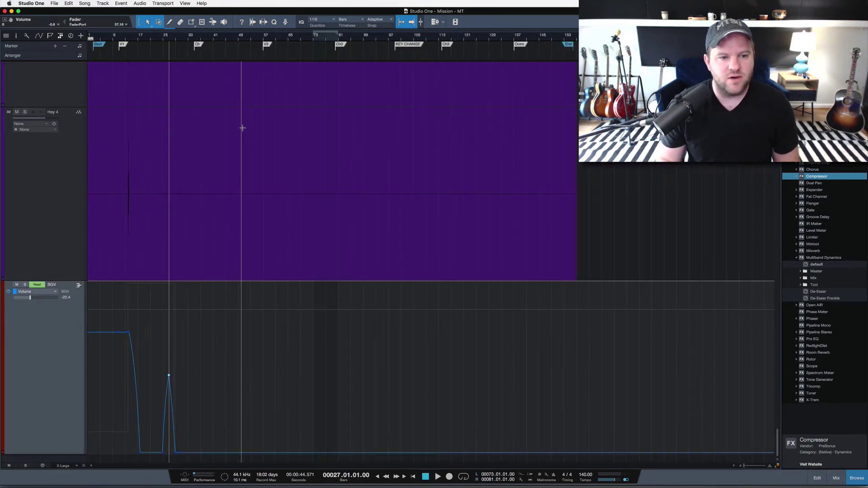
key("shift+z")
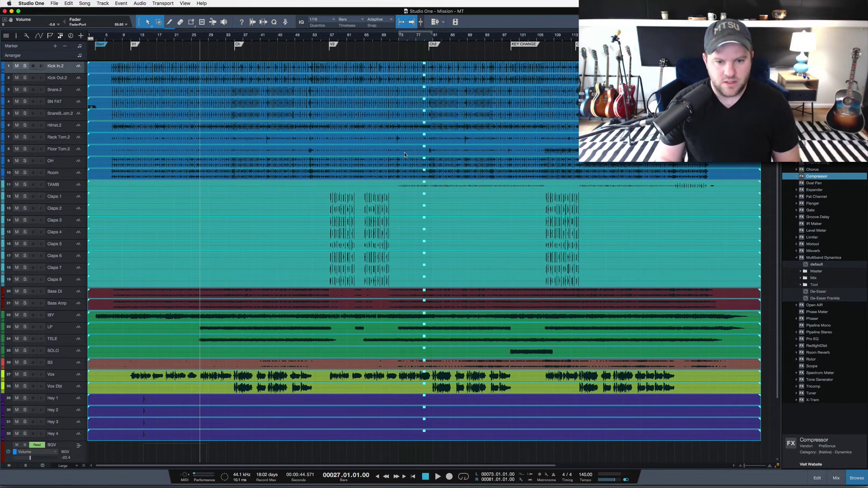
- Show the mixer and select the VOX bus channel among the output buses
key("F3")
scroll(569, 270, "right", 5)
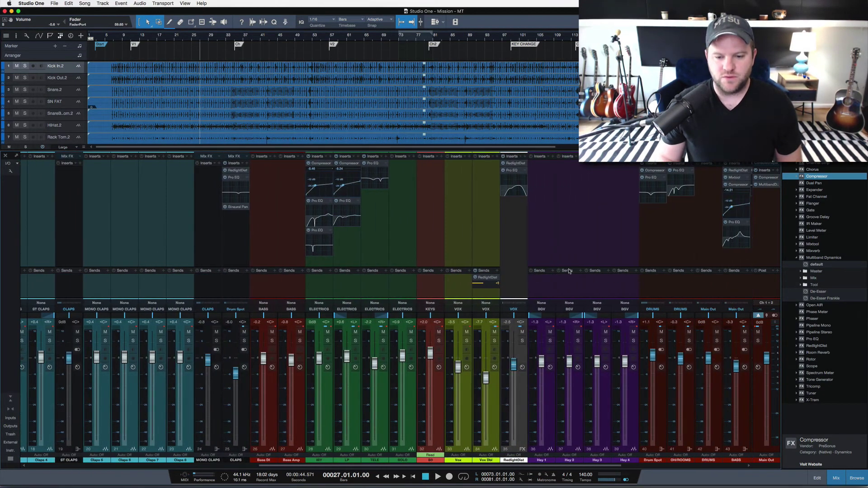
scroll(561, 267, "right", 5)
left_click(572, 264)
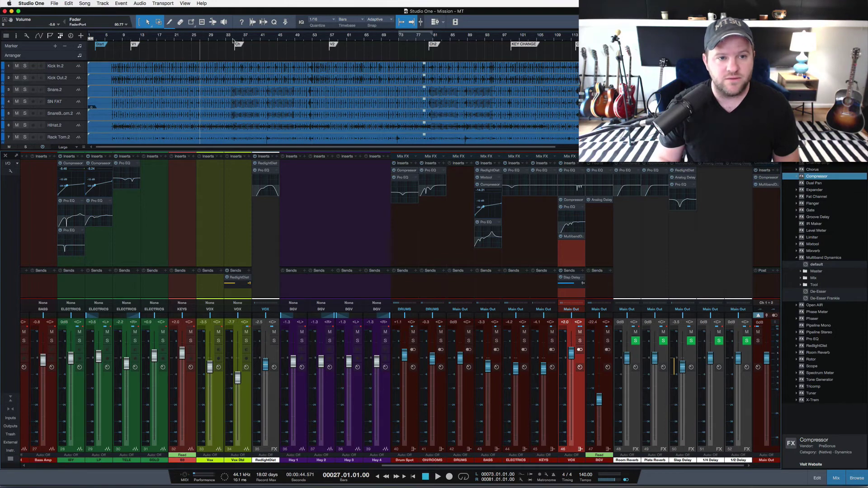
- Recheck the V1 vocal notch item in Notes and position the playback cursor around bars 32–33, just before the first chorus
left_click_drag(228, 41, 223, 41)
key("super+Tab")
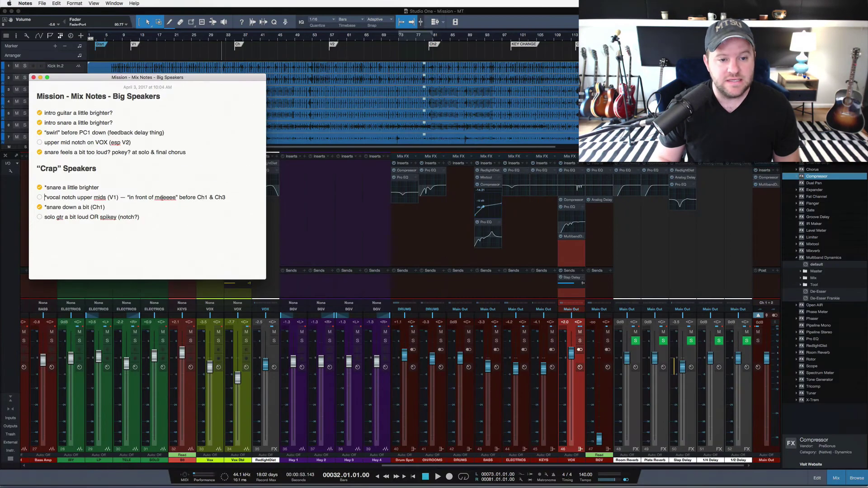
key("super+Tab")
scroll(220, 36, "up", 5)
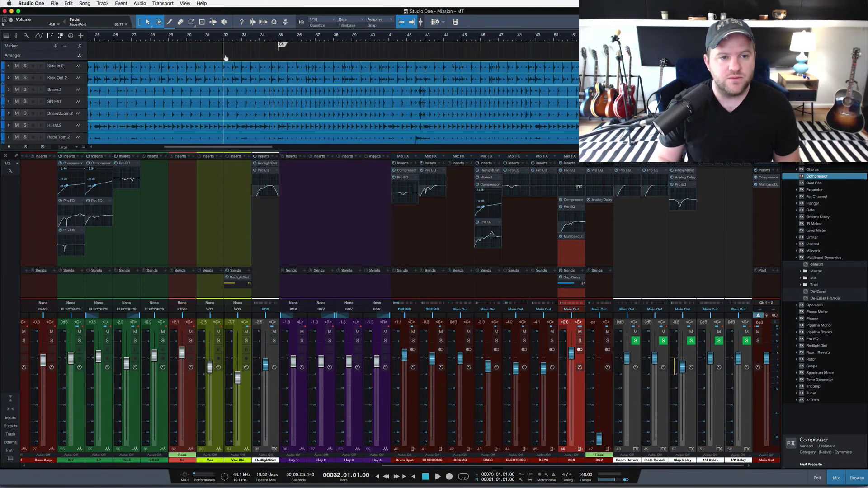
scroll(260, 120, "down", 7)
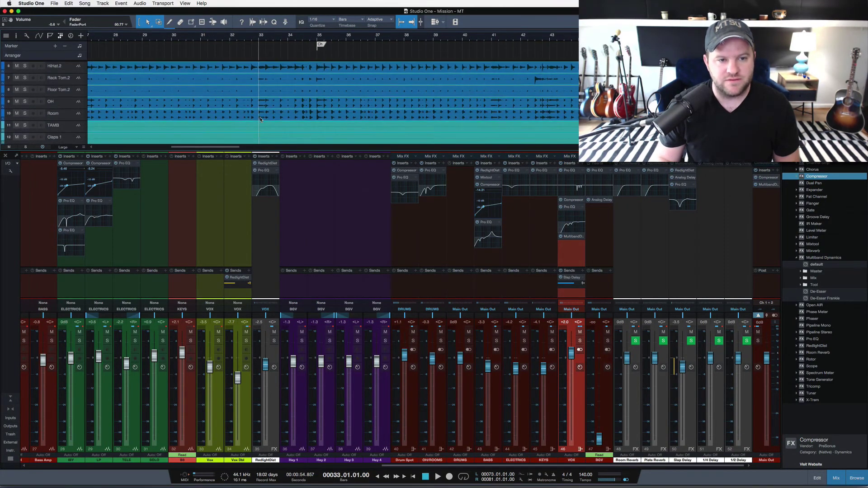
- Play the phrase before the first chorus from about bar 32, solo the VOX bus, and stop after listening
key("space")
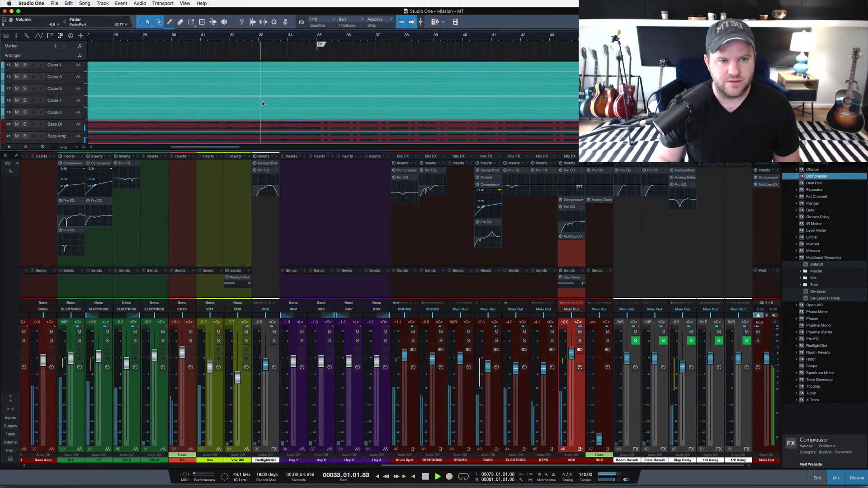
left_click(239, 40)
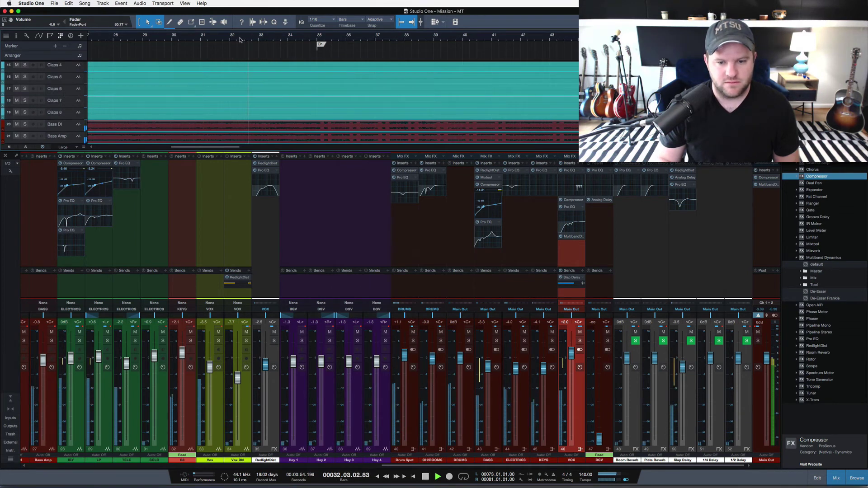
left_click(581, 341)
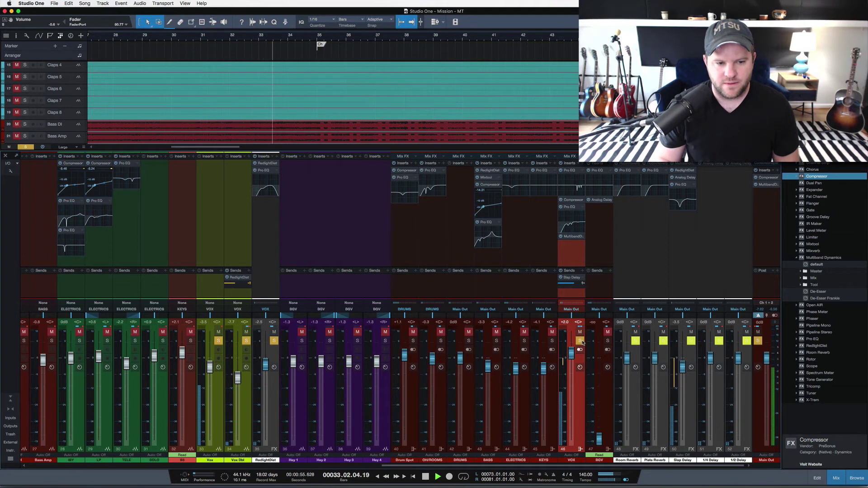
key("space")
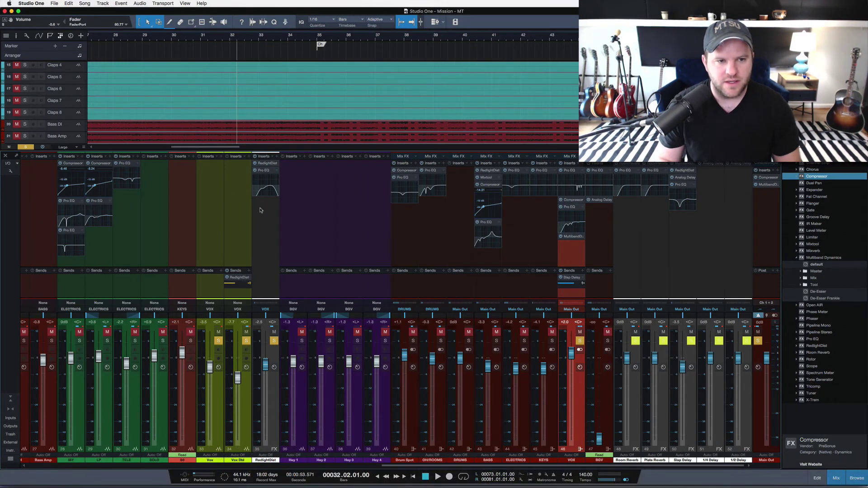
key("space")
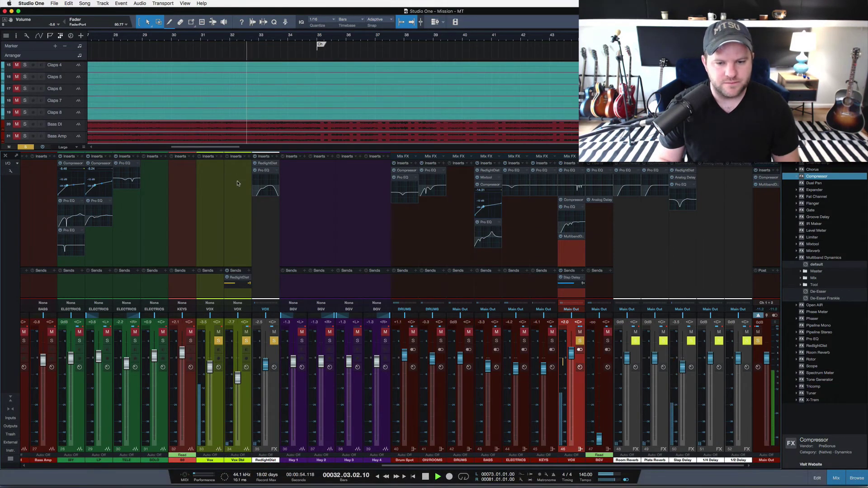
key("space")
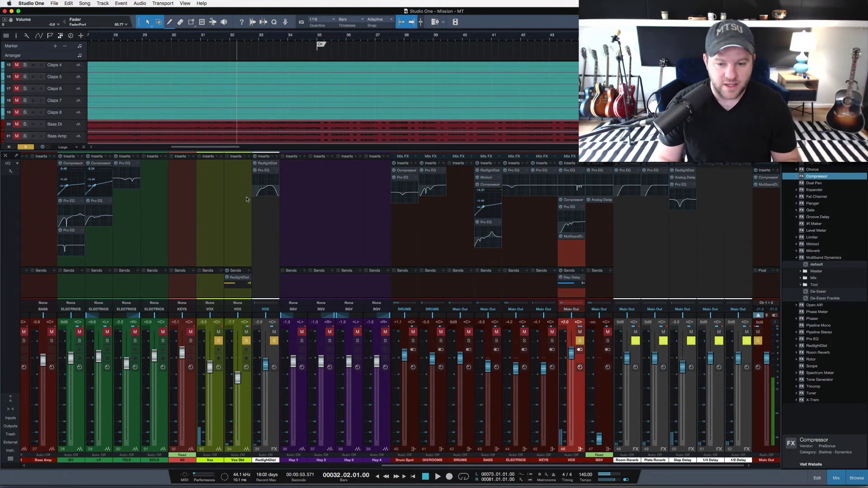
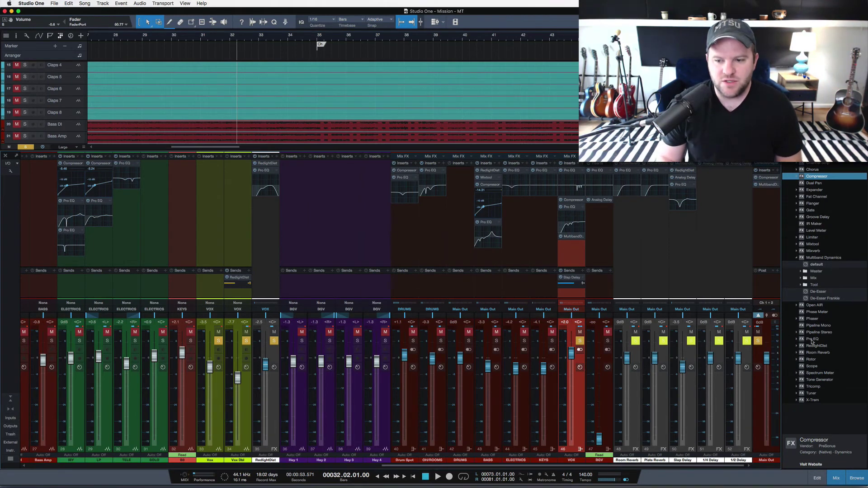
- Add a new default Pro EQ after Multiband Dynamics on the VOX bus and enable its Auto gain
left_click(571, 210)
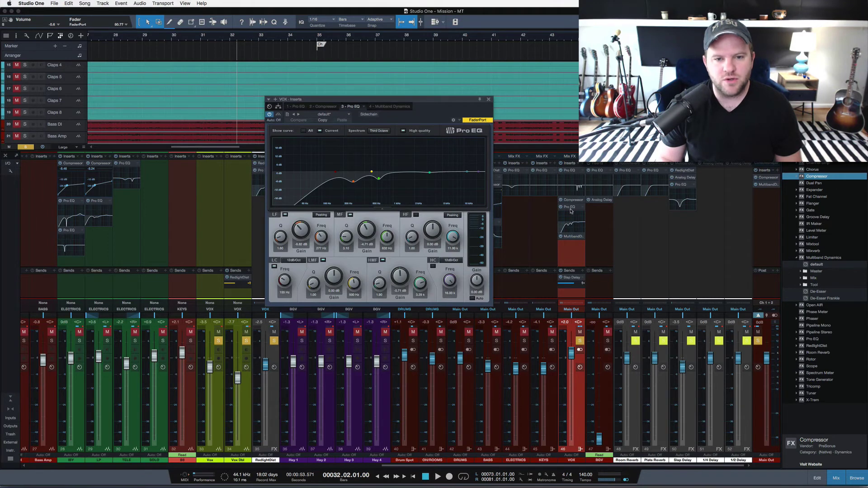
left_click(489, 100)
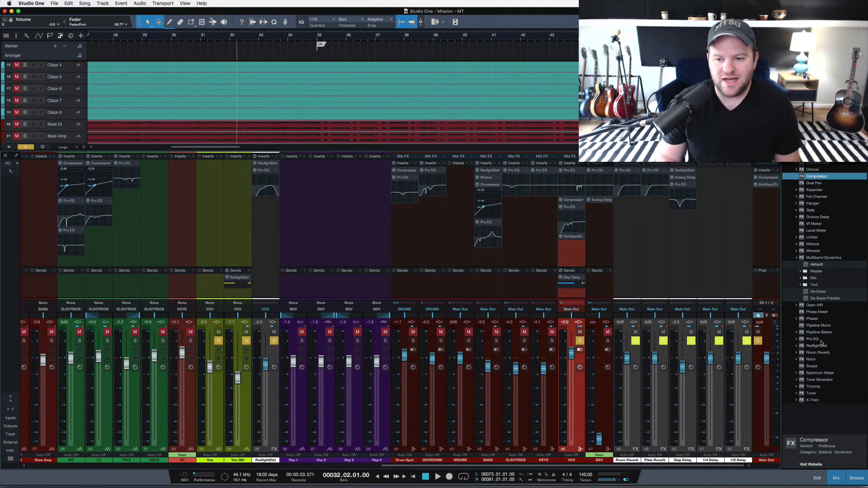
left_click_drag(773, 335, 575, 257)
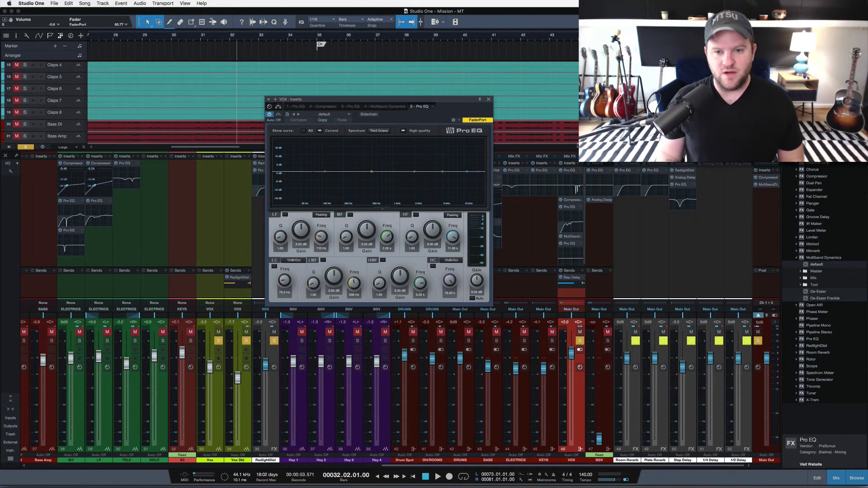
left_click_drag(576, 146, 575, 122)
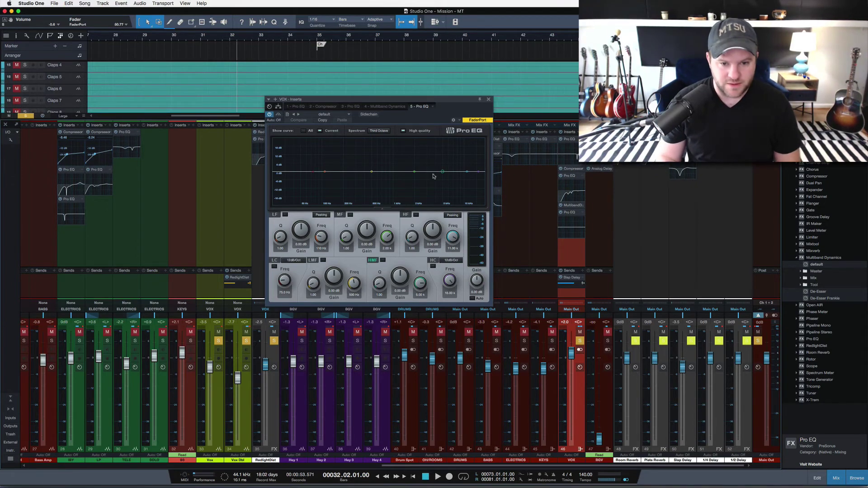
left_click(472, 298)
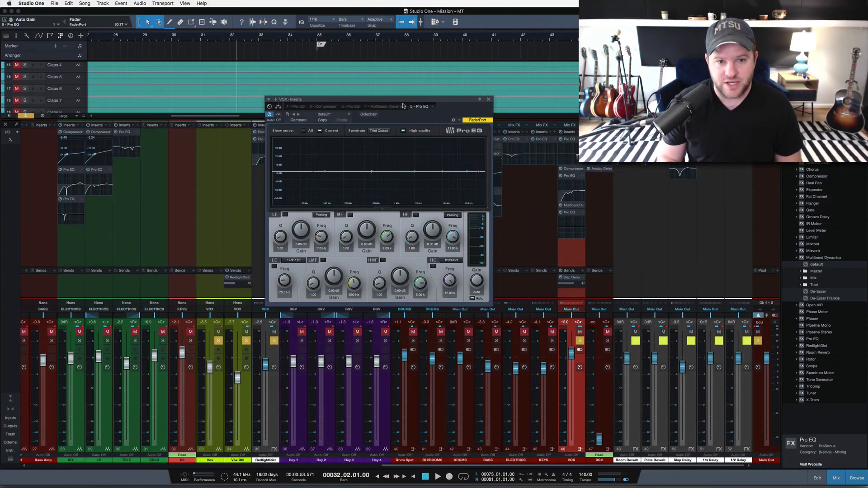
left_click_drag(403, 106, 393, 138)
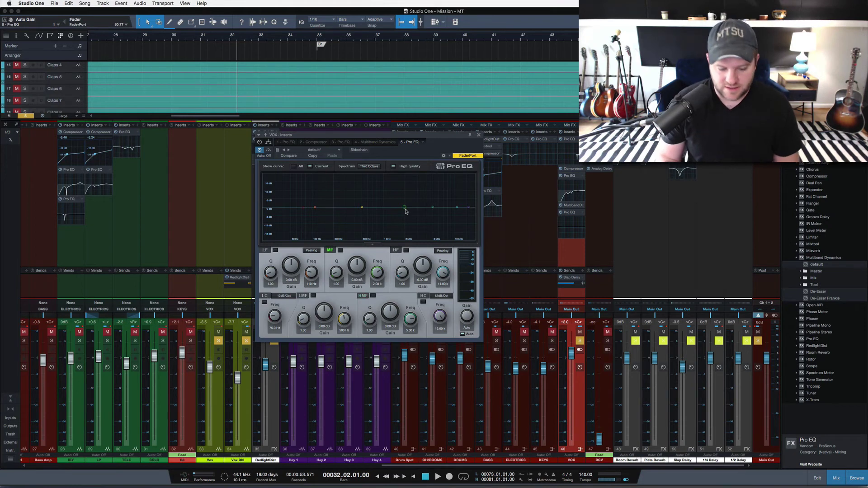
- During playback, sweep a narrow MF boost with Q 10.60 on the new Pro EQ, leaving it at 2.32 kHz and 23.06 dB
key("space")
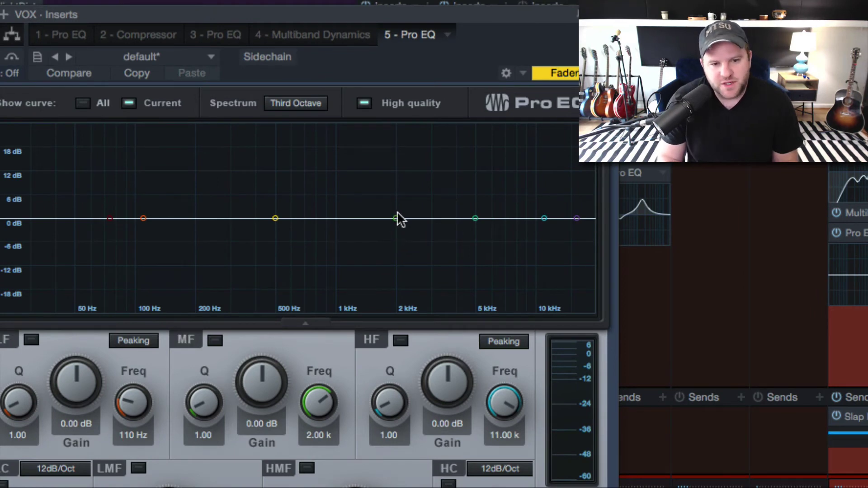
key("space")
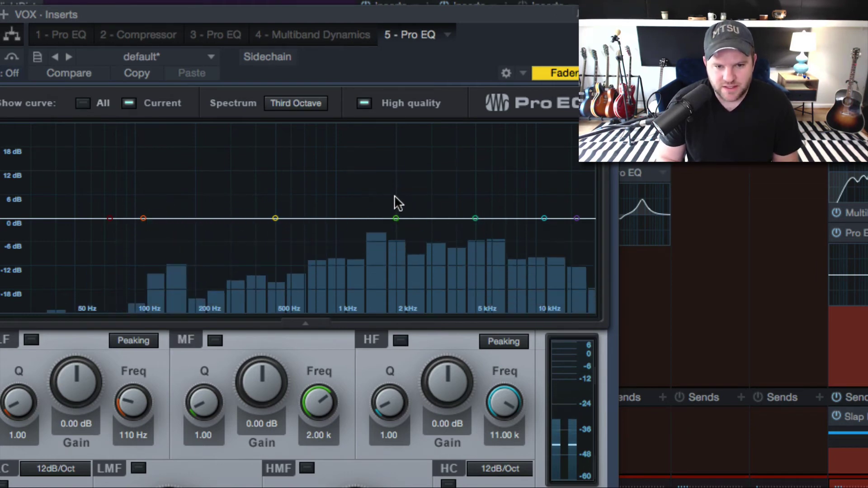
mouse_move(396, 218)
left_mouse_down()
mouse_move(396, 179)
mouse_move(396, 207)
left_mouse_up()
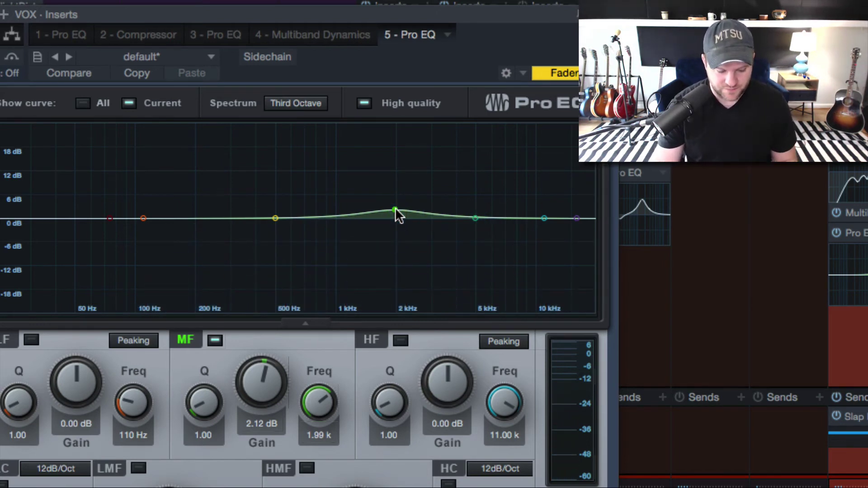
left_click_drag(396, 207, 414, 127)
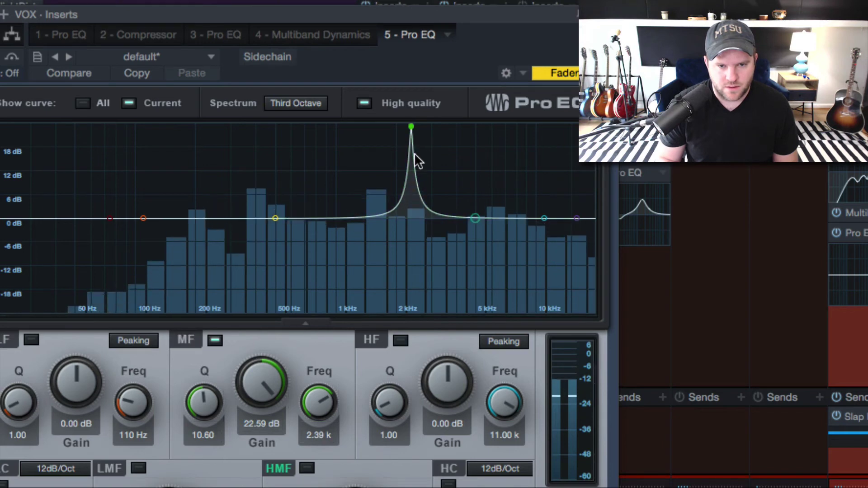
mouse_move(408, 124)
left_mouse_down()
mouse_move(416, 124)
mouse_move(395, 127)
mouse_move(417, 122)
mouse_move(395, 122)
mouse_move(406, 120)
left_mouse_up()
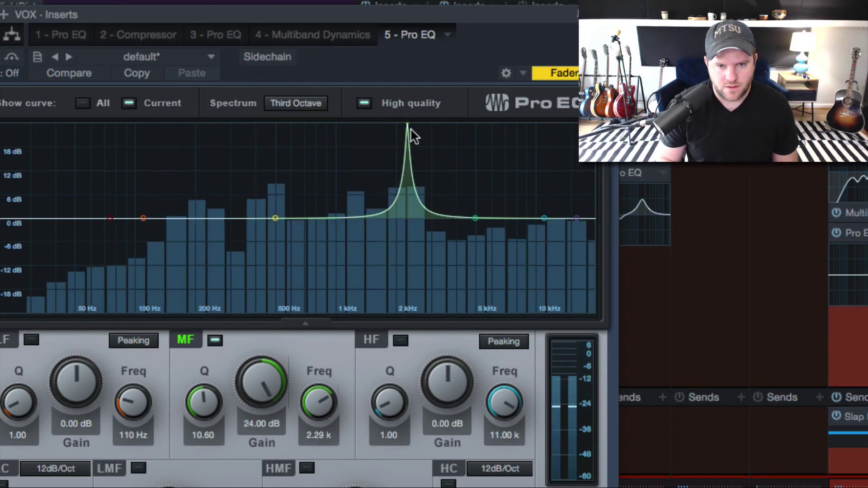
left_click_drag(406, 122, 408, 125)
key("space")
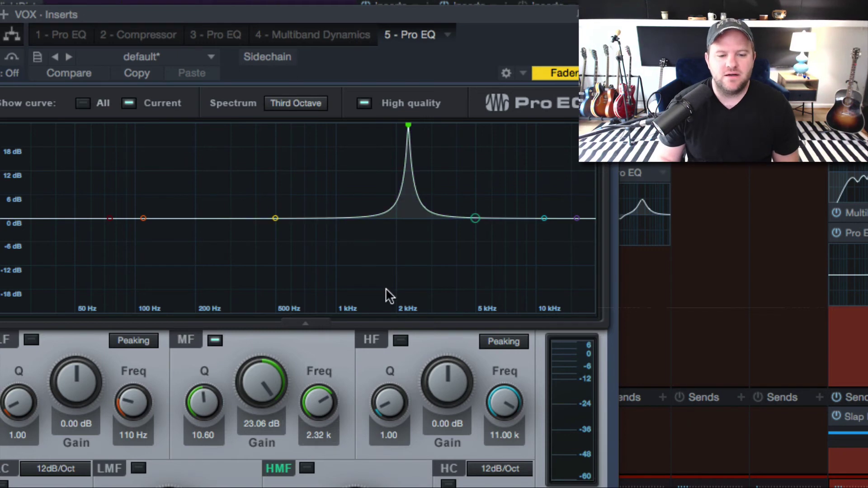
- Review the VOX bus's existing Pro EQs, Compressor and Multiband Dynamics, and return to the fifth insert's Pro EQ
left_click(61, 34)
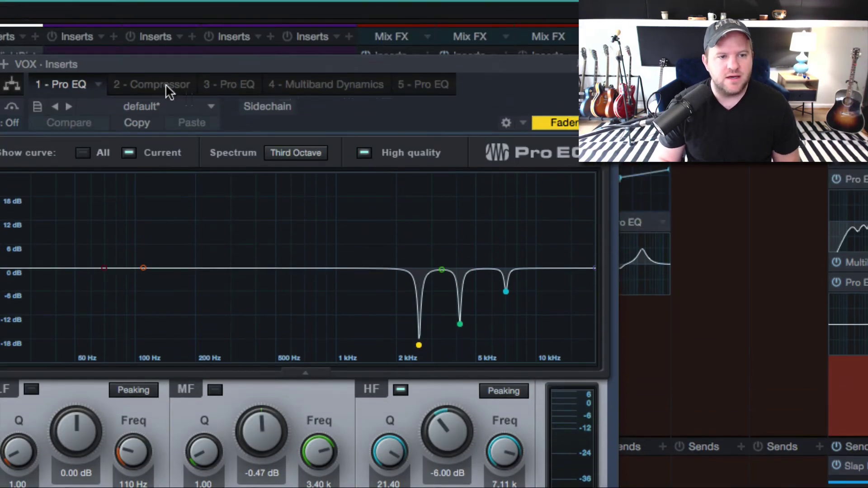
left_click(165, 86)
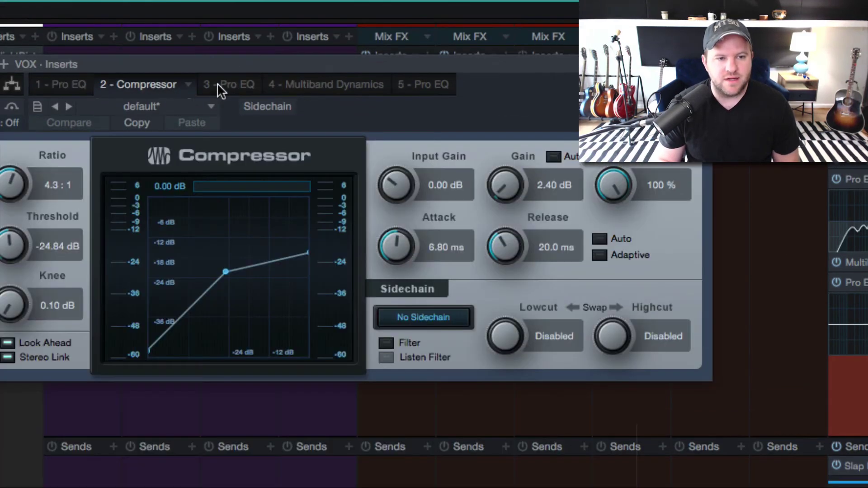
left_click(218, 85)
left_click(305, 92)
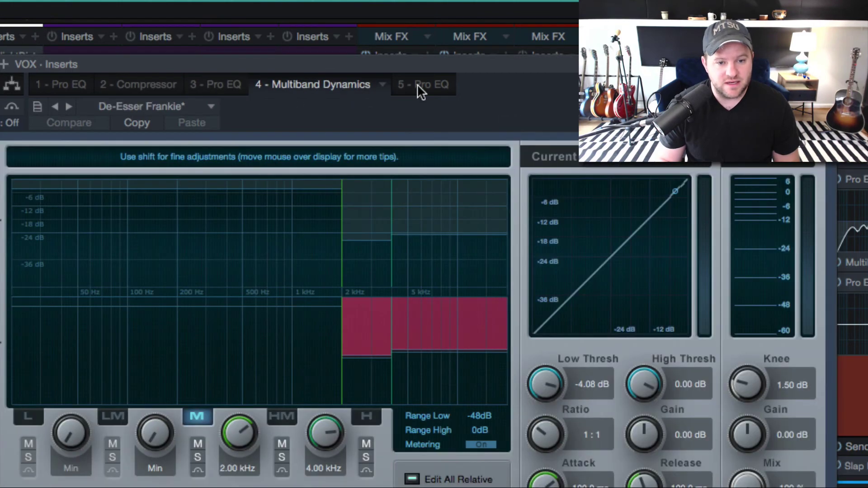
left_click(417, 84)
left_click(345, 85)
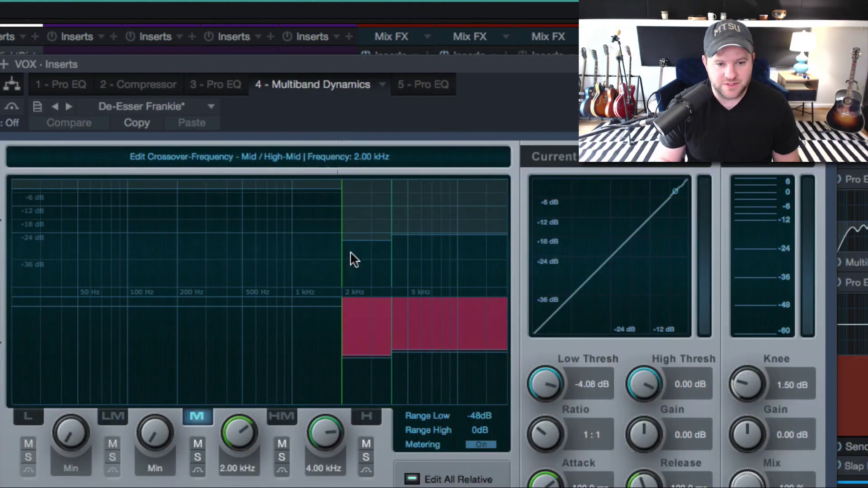
left_click(413, 85)
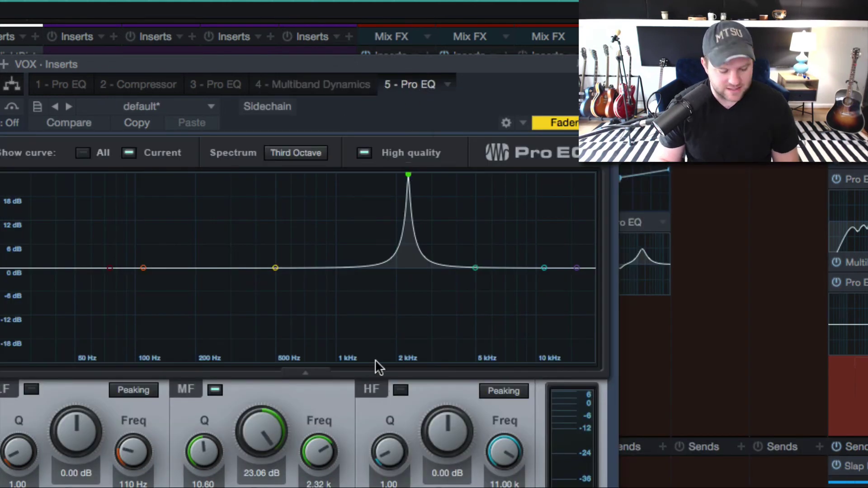
- During playback, turn the 2.32 kHz MF boost into a notch with Q 23.93 and -14.38 dB gain, with Auto gain off
key("space")
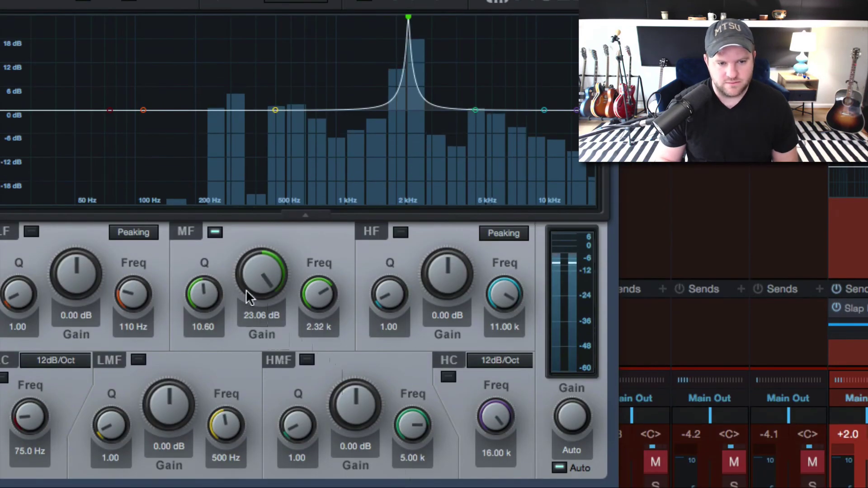
left_click_drag(258, 270, 258, 370)
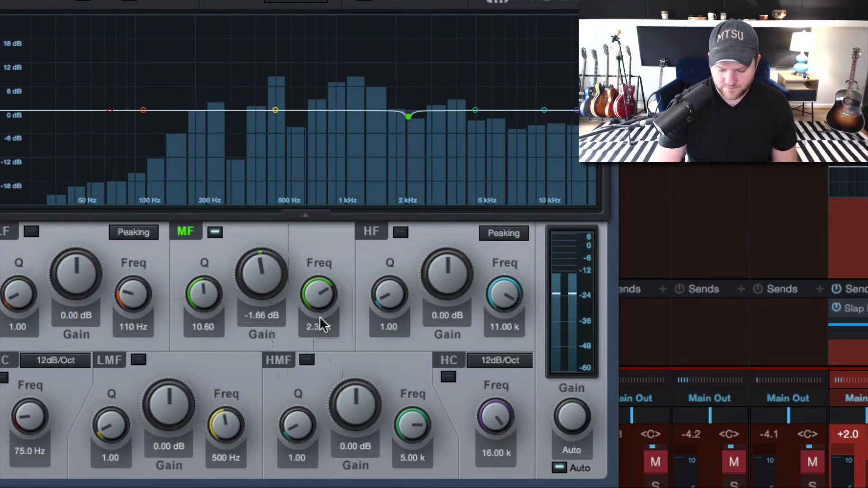
left_click_drag(281, 283, 258, 307)
left_click_drag(205, 296, 186, 186)
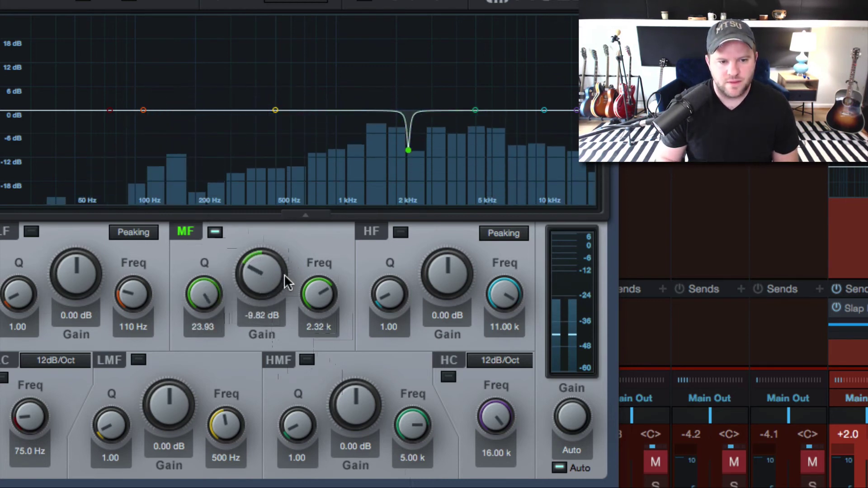
left_click_drag(262, 265, 265, 277)
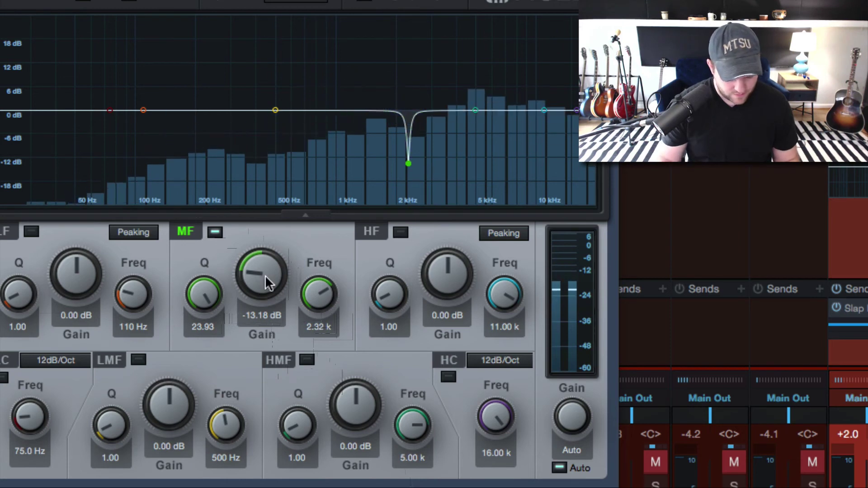
left_click(561, 469)
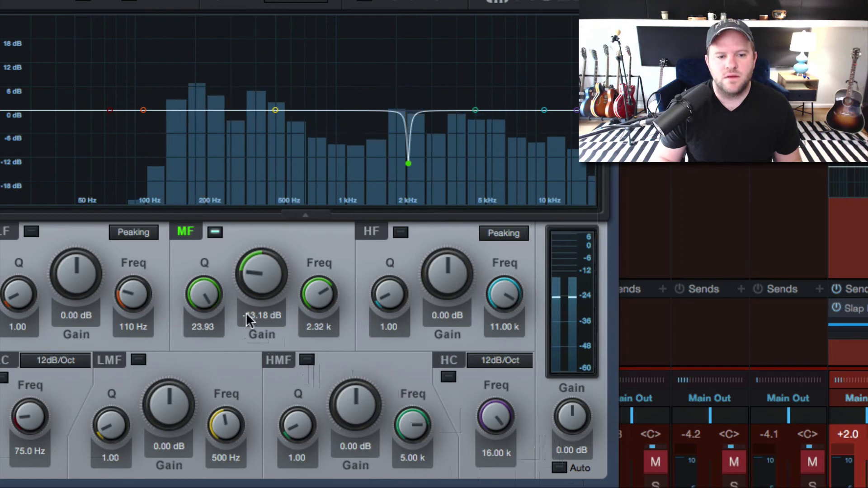
left_click_drag(252, 285, 254, 285)
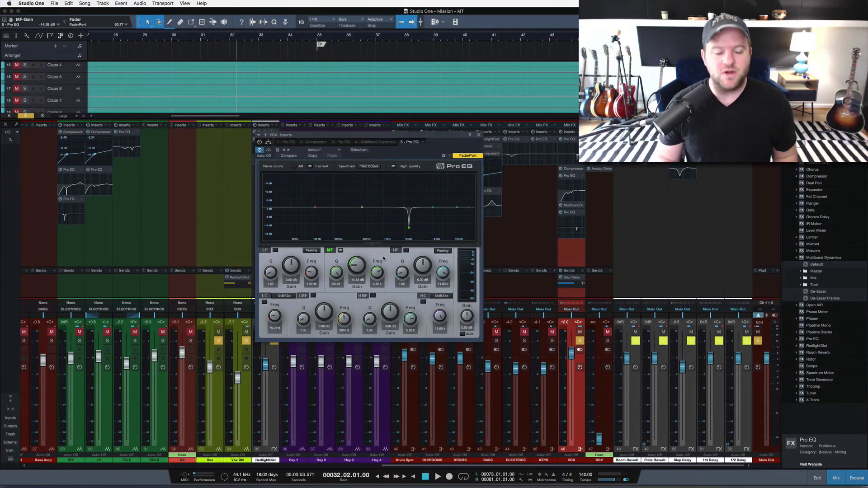
- Compare the soloed VOX phrase with the fifth insert's Pro EQ bypassed and active, leaving the EQ on
left_click_drag(356, 136, 211, 102)
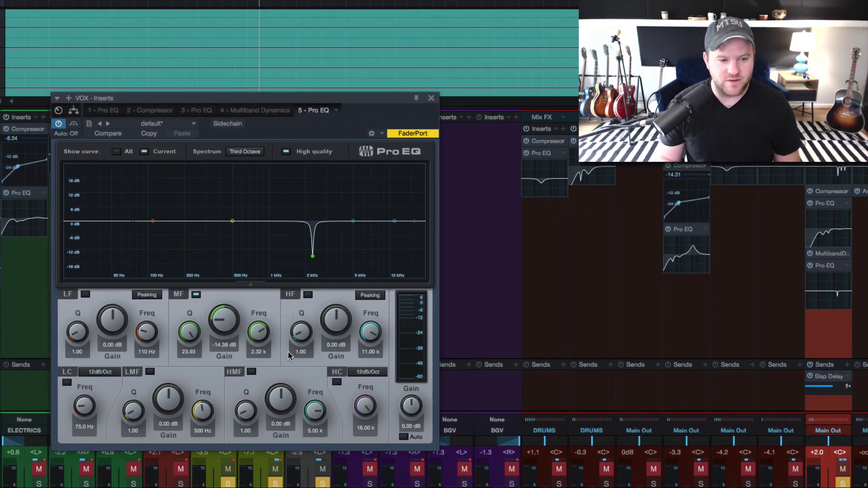
left_click(55, 126)
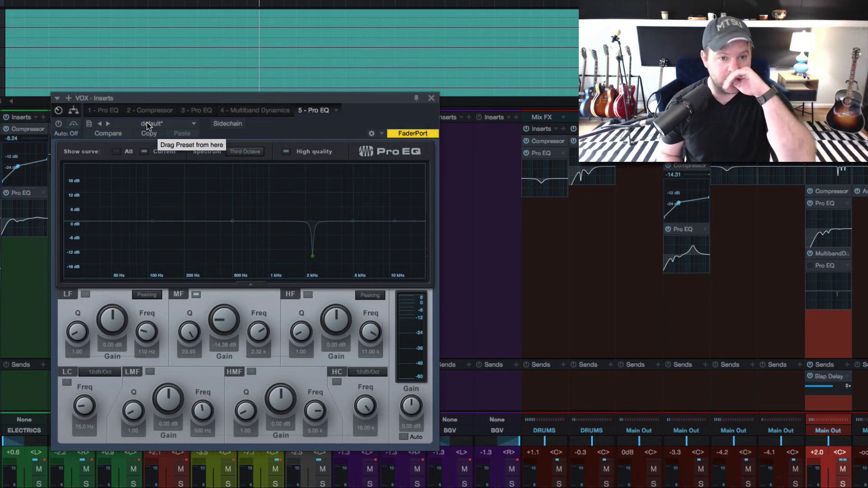
key("space")
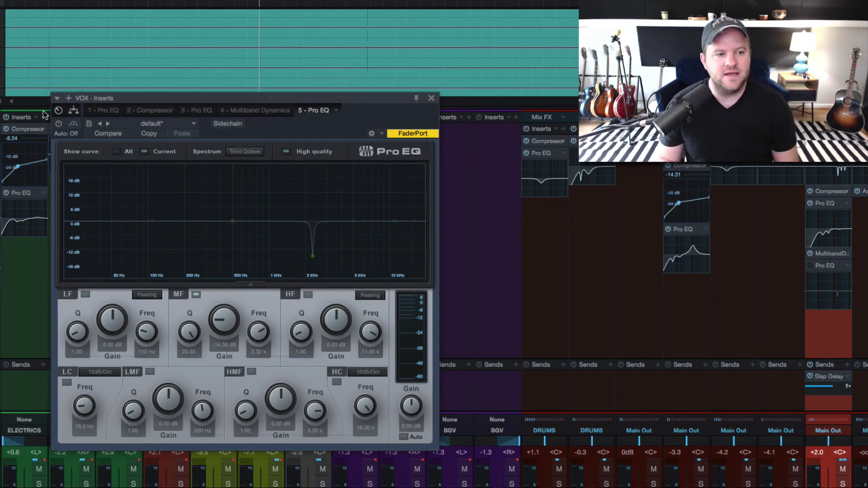
left_click(58, 124)
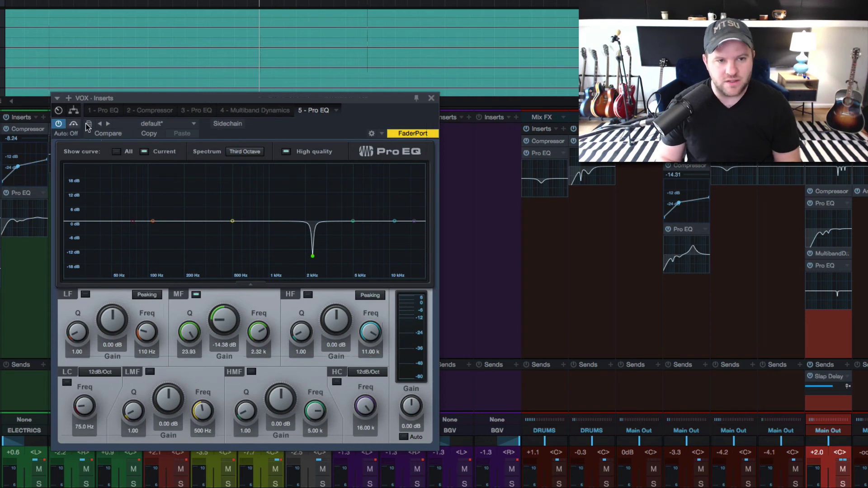
key("space")
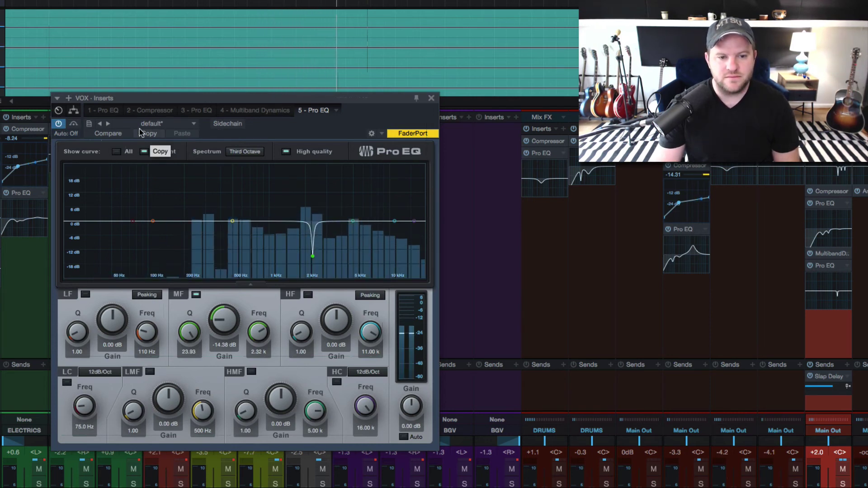
key("space")
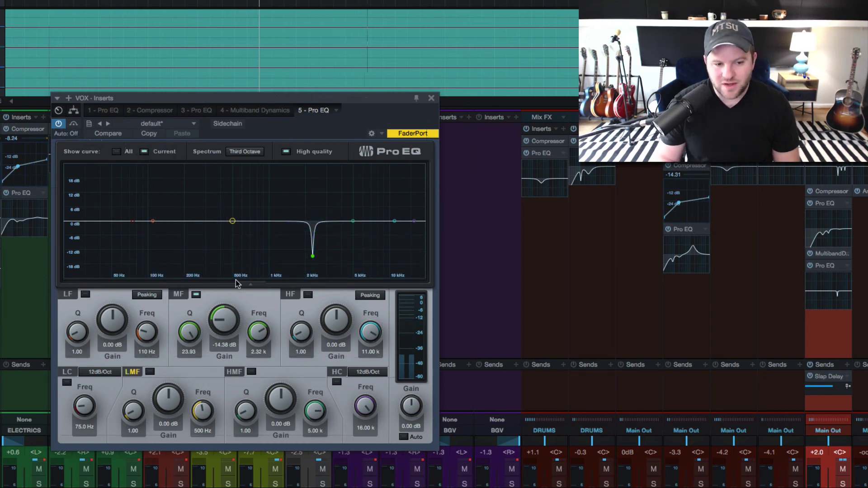
- Deepen the VOX notch to -15.10 dB, close the EQ, and compare it bypassed and active in the full mix
left_click_drag(221, 320, 222, 321)
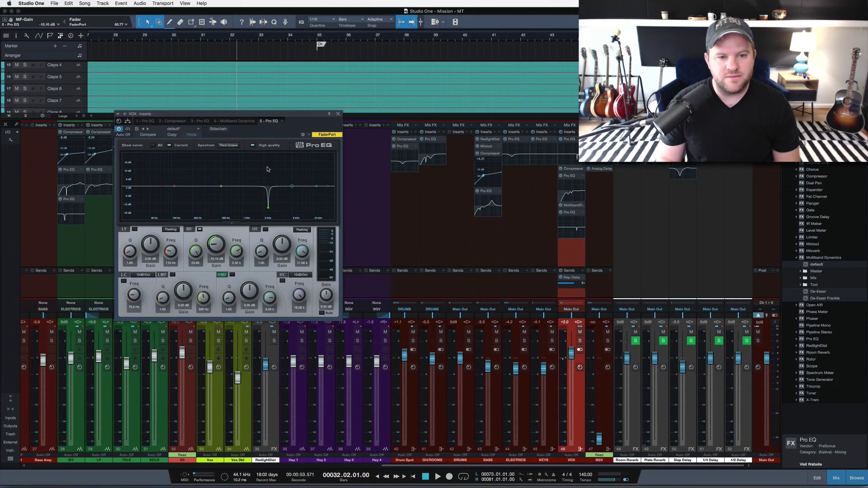
left_click(337, 115)
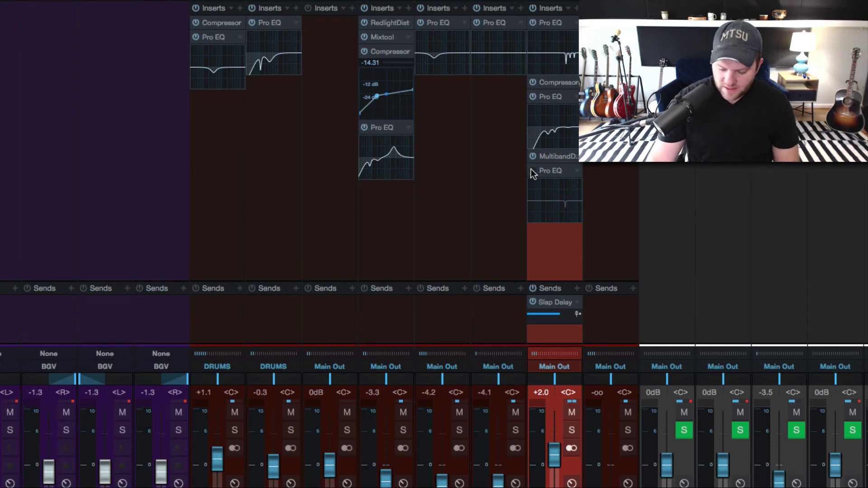
left_click(532, 171)
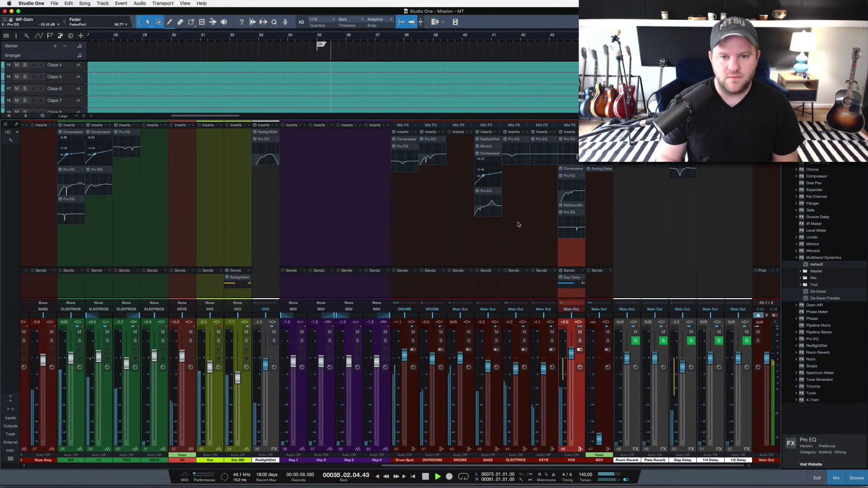
left_click_drag(320, 38, 308, 18)
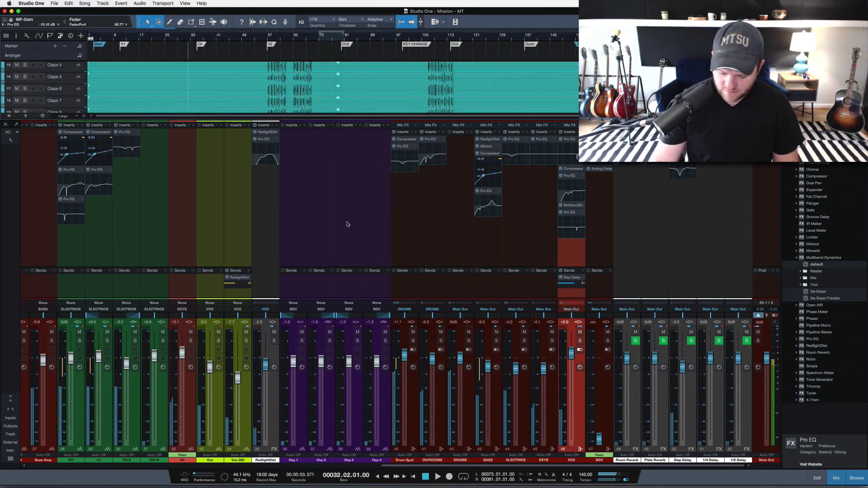
key("space")
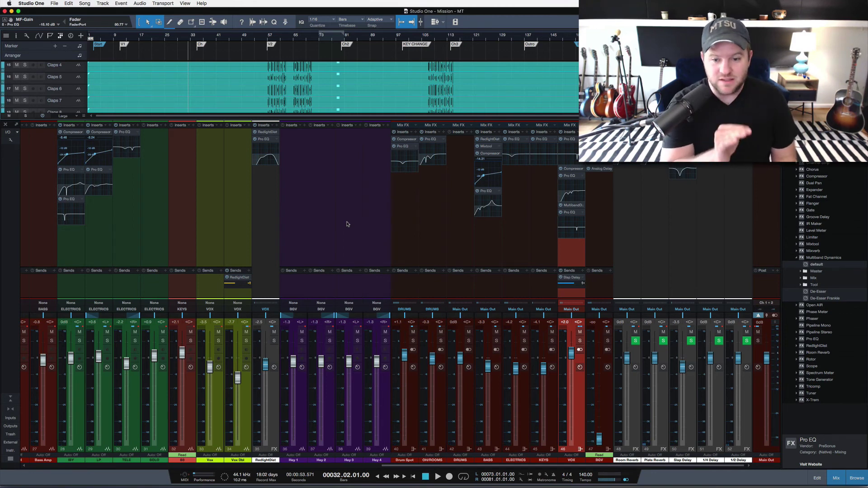
- Switch to Notes and check off "upper mid notch on VOX (esp V2)" and the "*vocal notch upper mids (V1)" item
key("super+Tab")
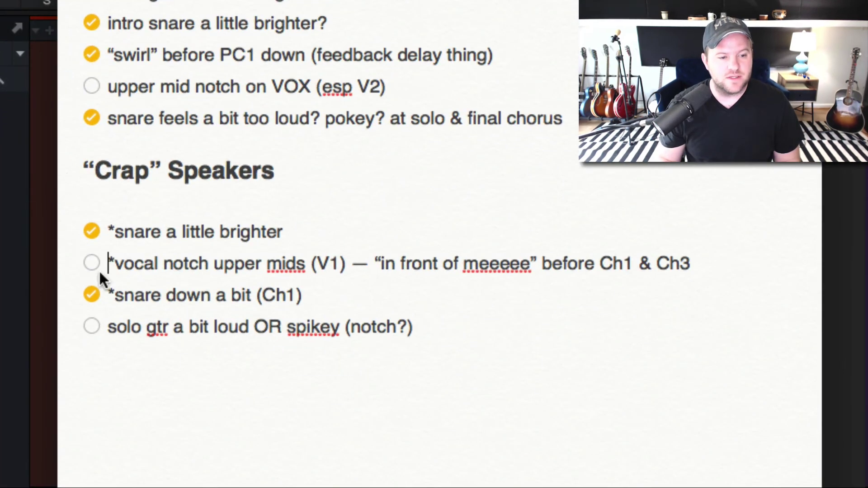
left_click(90, 264)
left_click(92, 86)
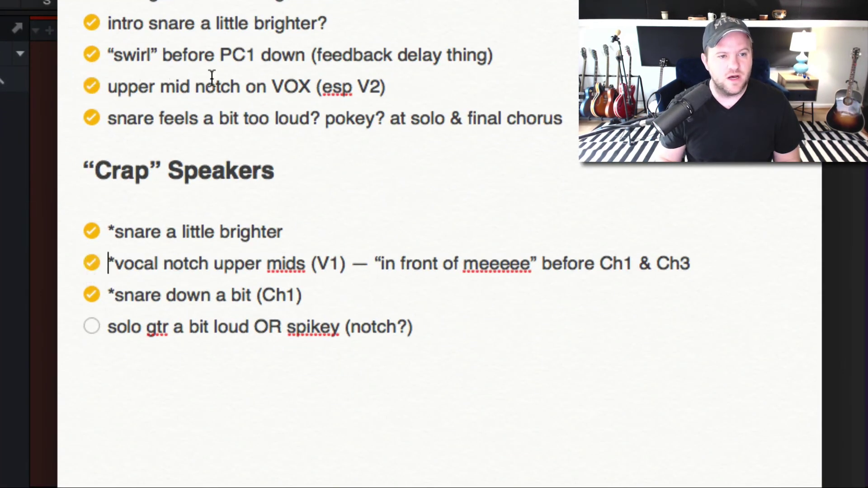
triple_click(344, 264)
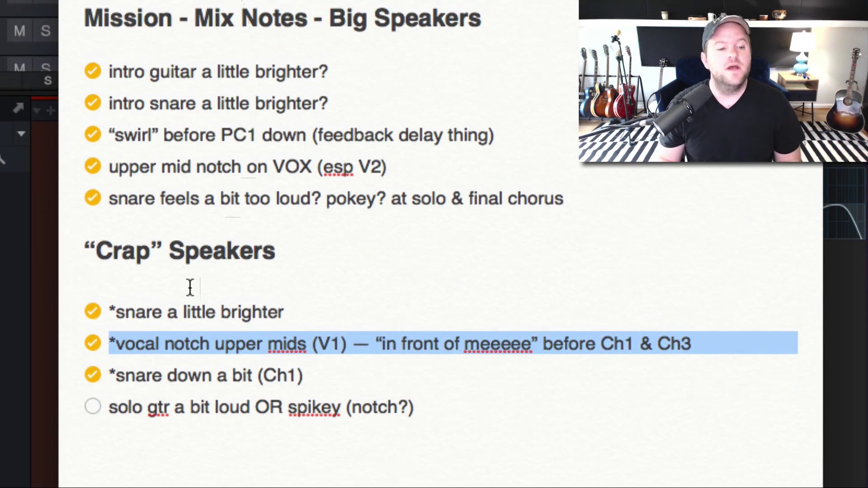
left_click(405, 408)
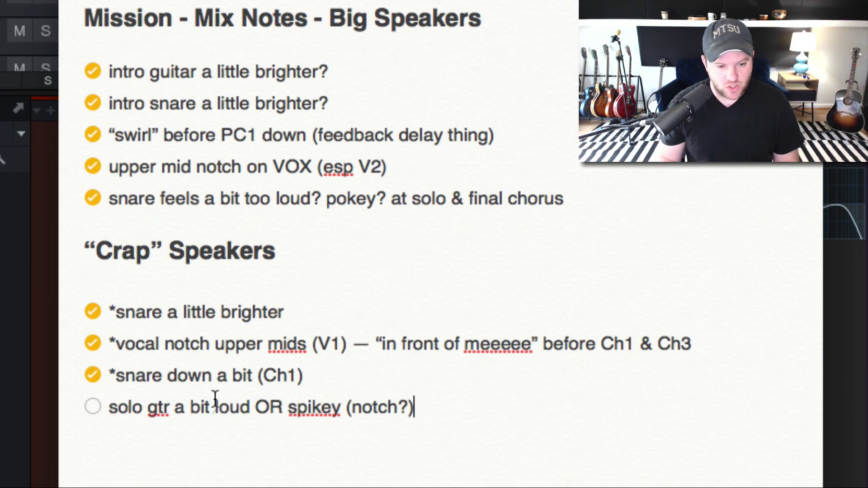
- Switch to Studio One, play the guitar solo from bar 98 just before the KEY CHANGE marker, show the mixer, and stop
key("super+Tab")
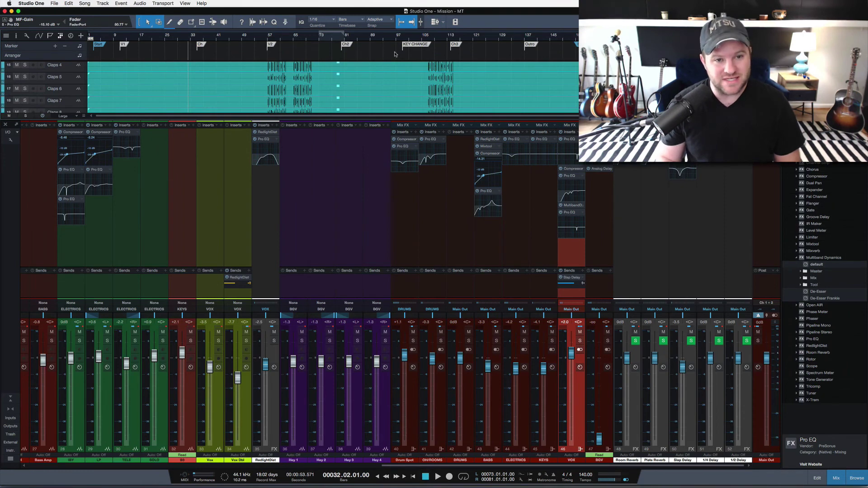
key("F3")
scroll(414, 126, "up", 3)
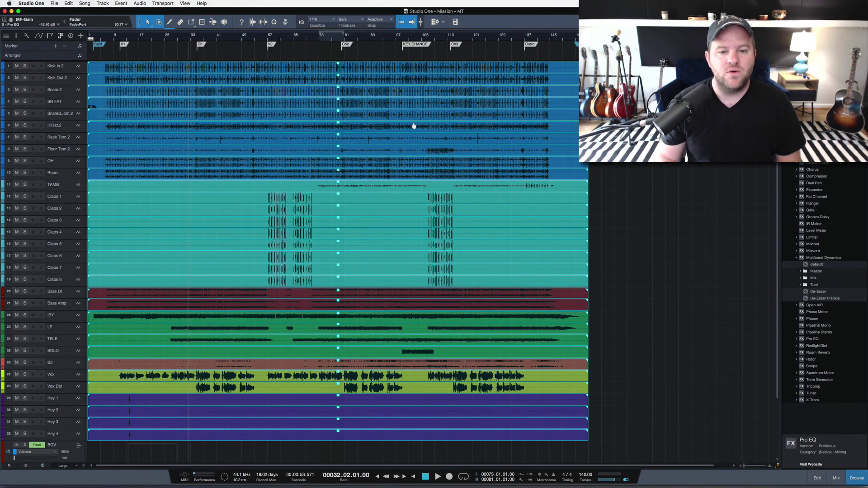
left_click_drag(400, 42, 399, 62)
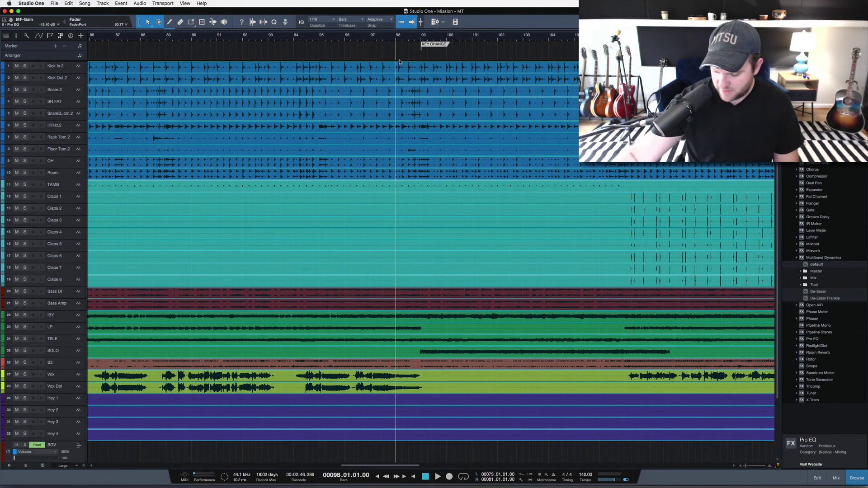
left_click(411, 36)
key("e")
key("space")
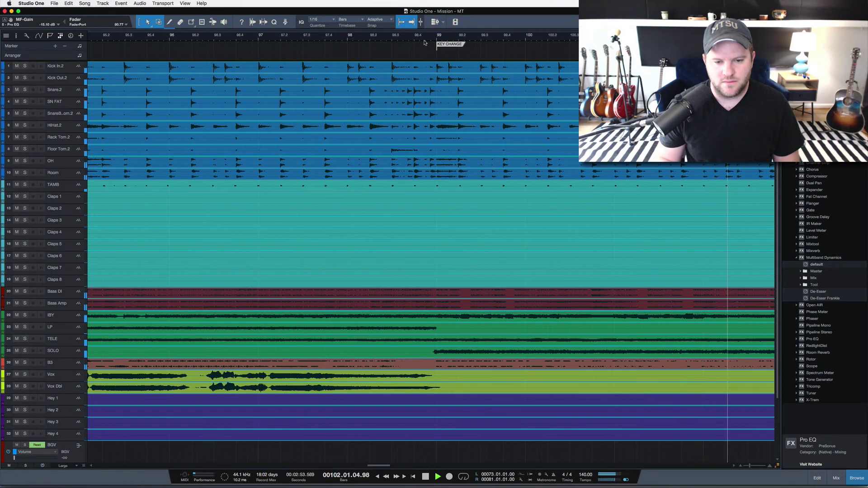
key("F3")
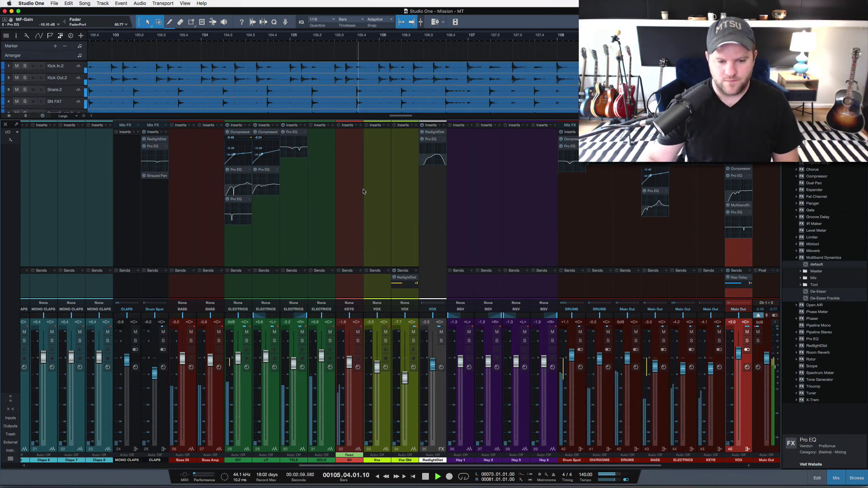
key("space")
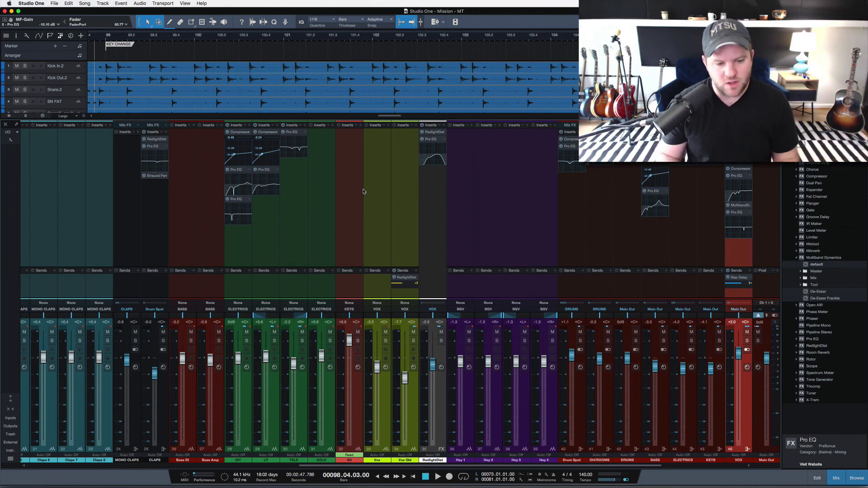
- Add a default Pro EQ to the SOLO channel and play the solo to examine its spectrum
left_click(329, 220)
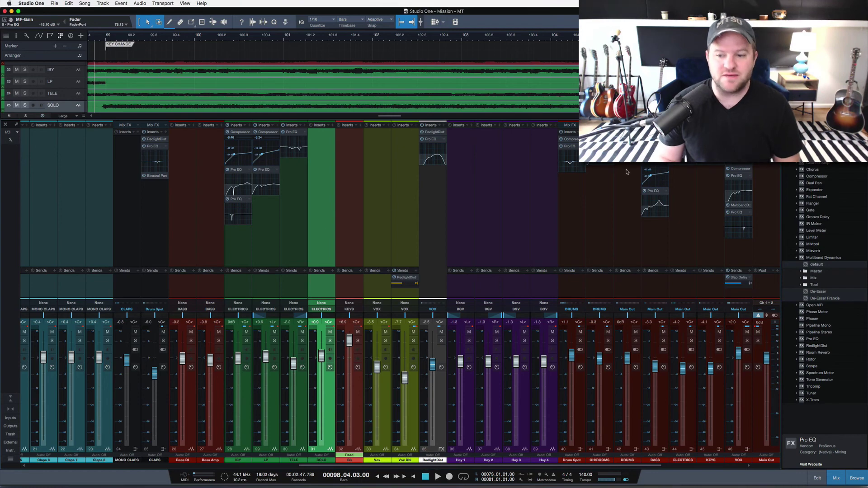
left_click(813, 339)
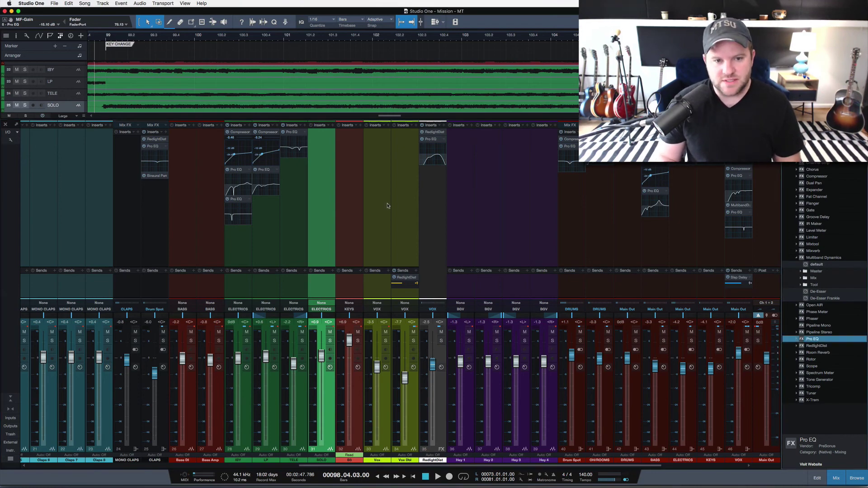
left_click_drag(388, 206, 321, 190)
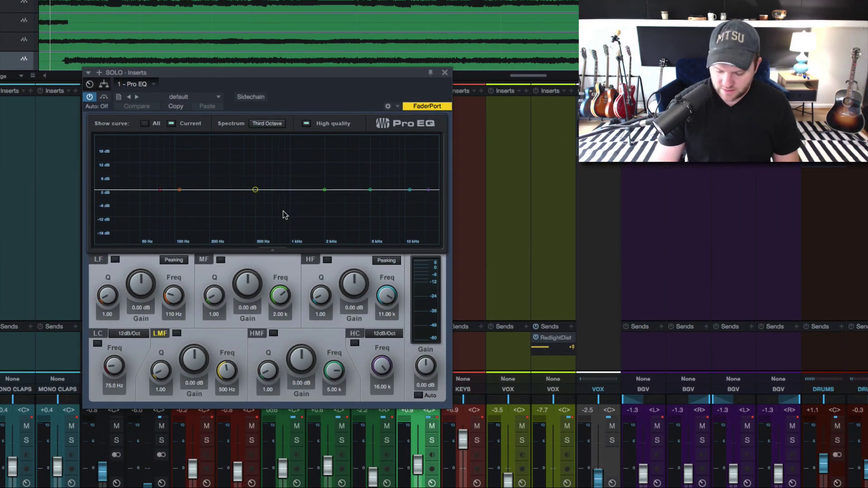
key("space")
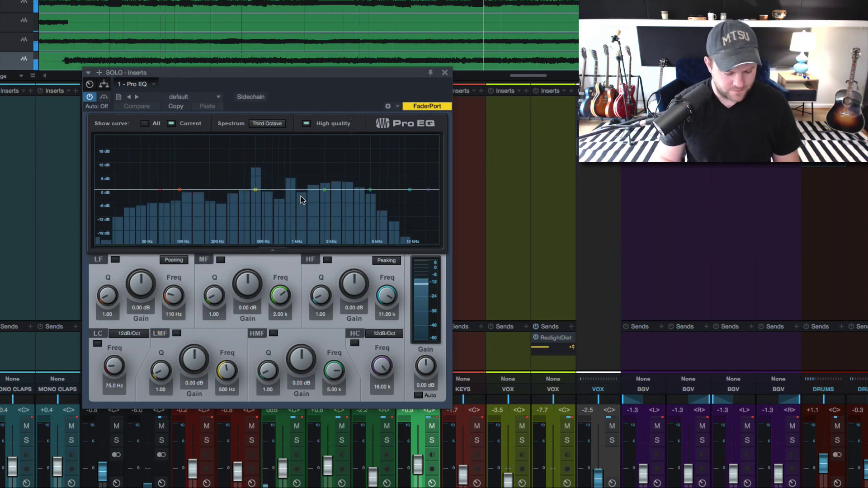
key("space")
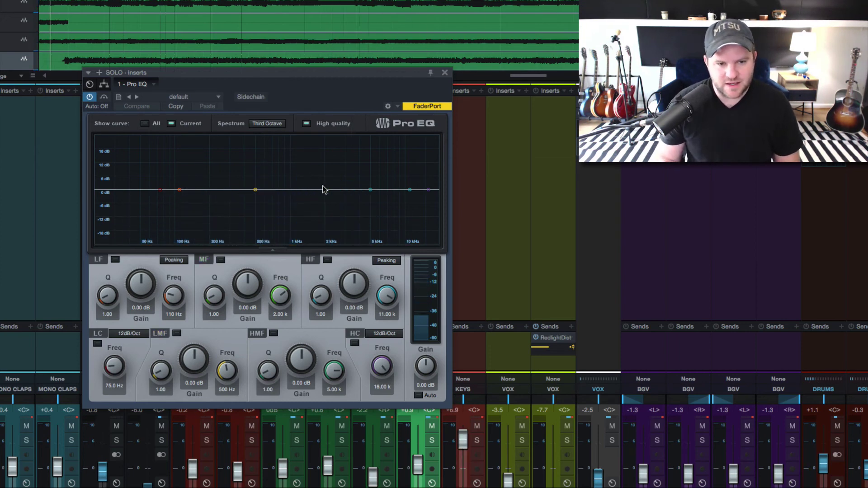
- Sweep a narrow MF boost on the SOLO Pro EQ to 2.59 kHz with 16.94 dB gain and Q 7.90, auditioning it
left_click_drag(323, 190, 337, 151)
scroll(323, 179, "up", 5)
key("space")
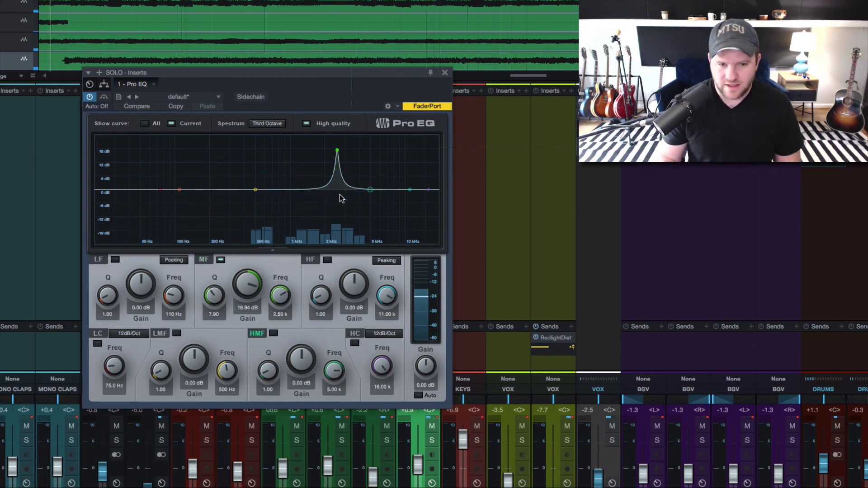
scroll(337, 152, "up", 5)
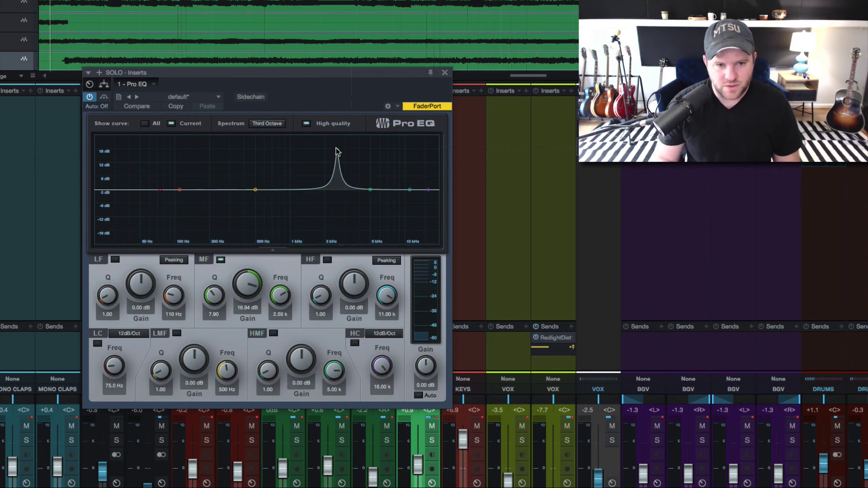
- Turn the 2.59 kHz boost into a notch with Q 23.80 and about -12.6 dB, close the EQ, and replay the solo
scroll(337, 152, "up", 3)
left_click_drag(253, 286, 253, 339)
scroll(249, 305, "down", 6)
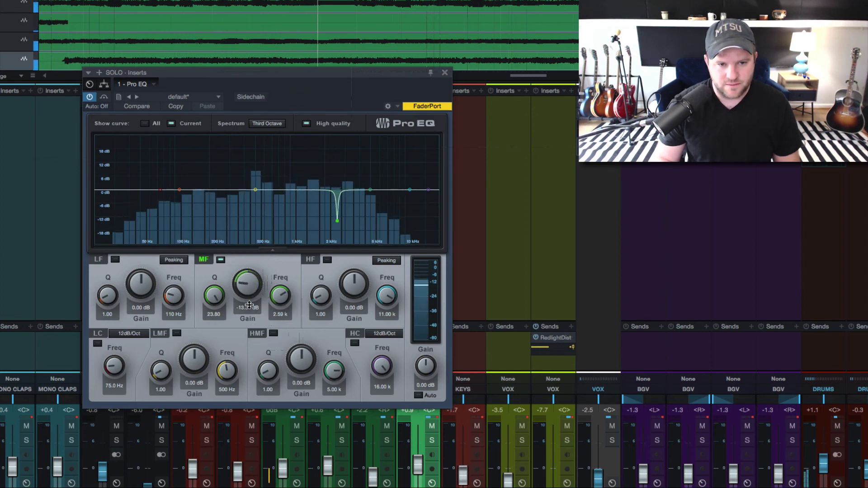
mouse_move(250, 306)
left_mouse_down()
mouse_move(237, 256)
mouse_move(242, 296)
left_mouse_up()
key("space")
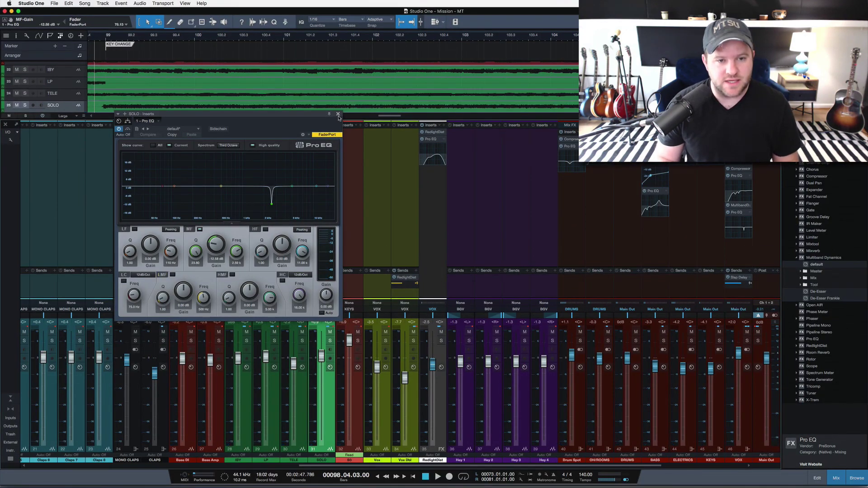
left_click(445, 73)
key("space")
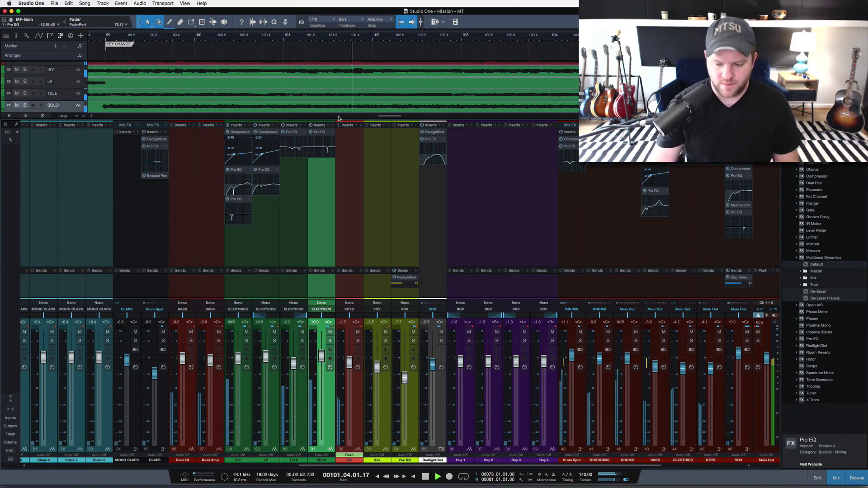
key("space")
- Switch to Notes, check off "solo gtr a bit loud OR spikey (notch?)", and return to Studio One
key("super+Tab")
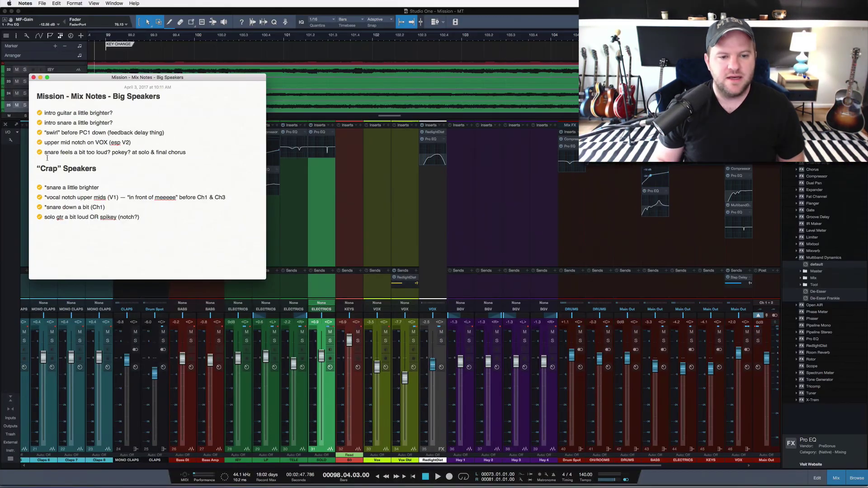
left_click(289, 197)
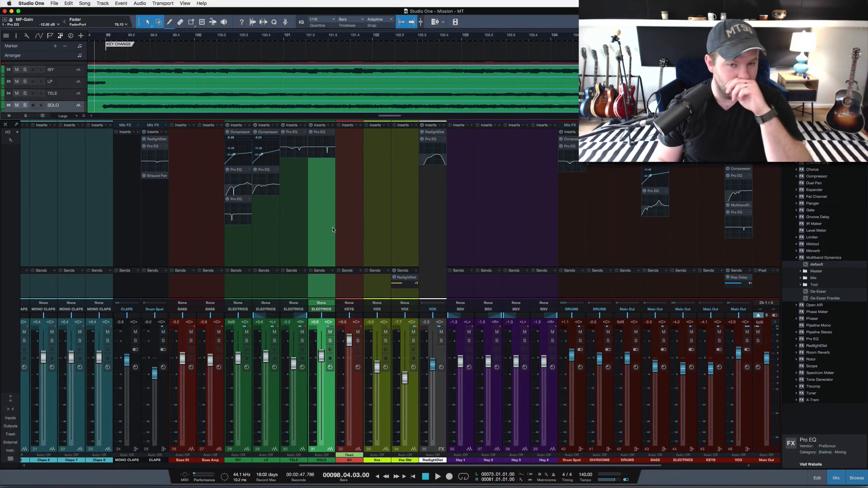